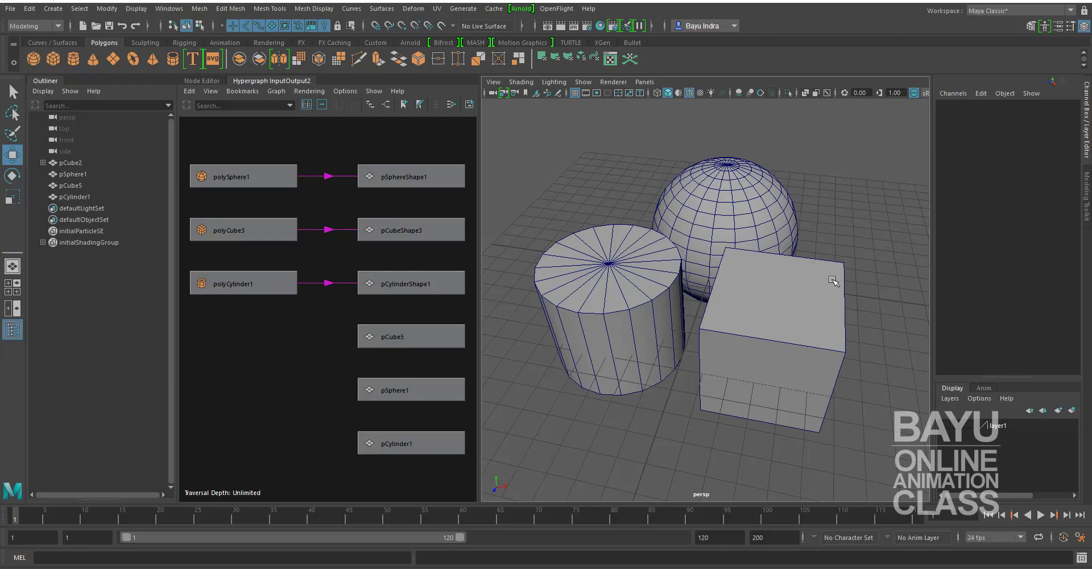
Step: Select the sphere, cylinder and cube, then clear the selection without creating anything
drag(539, 162, 732, 351)
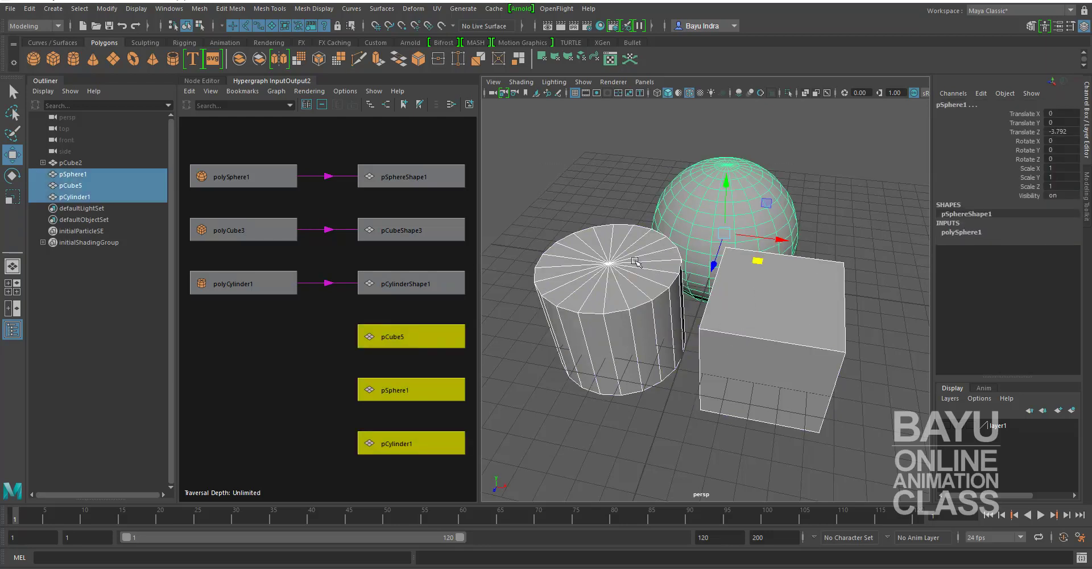
click(540, 156)
click(53, 8)
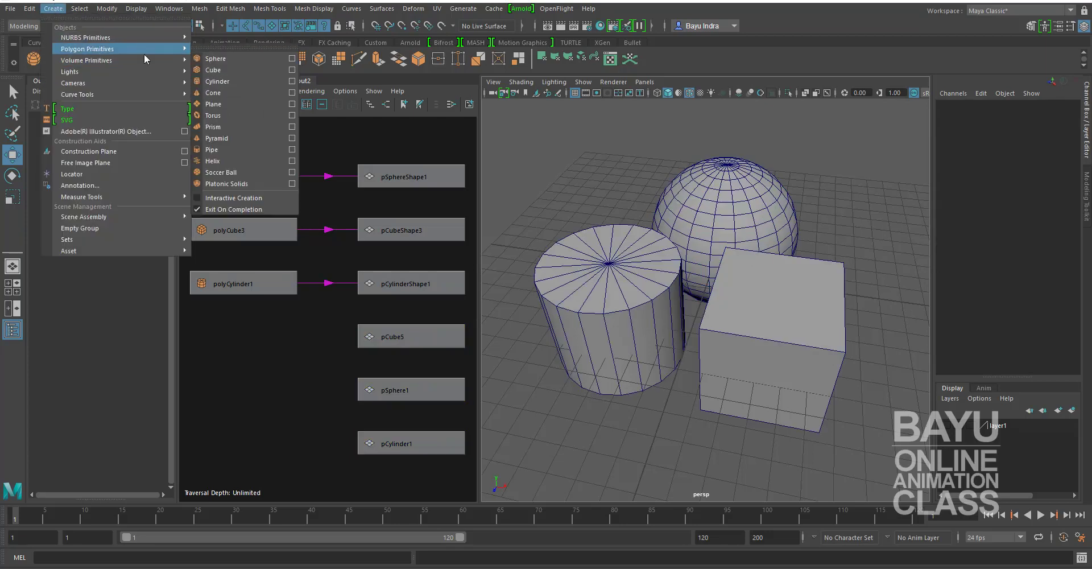
mouse_move(102, 49)
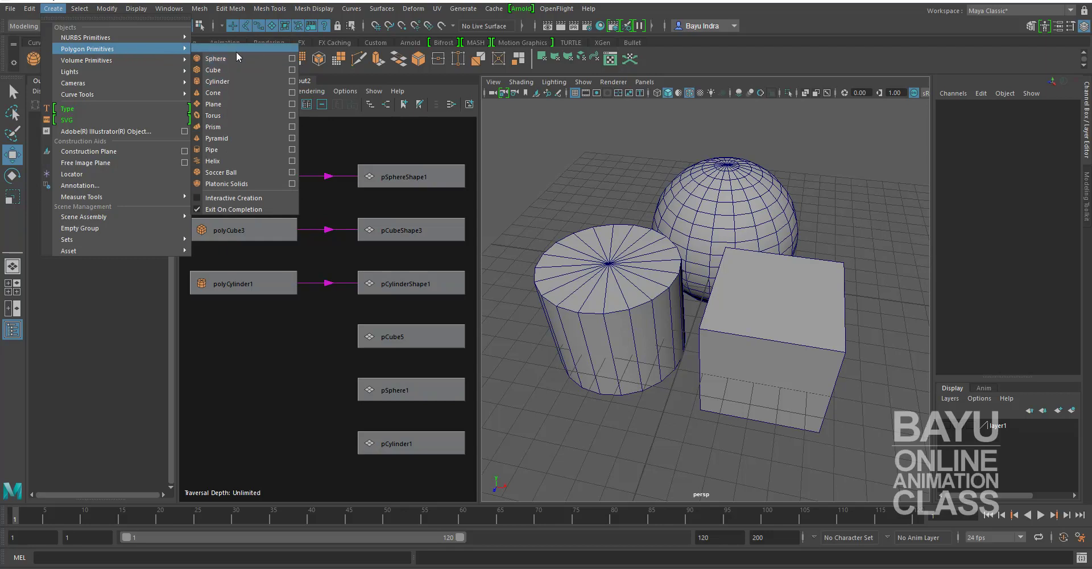
key(Escape)
key(Escape)
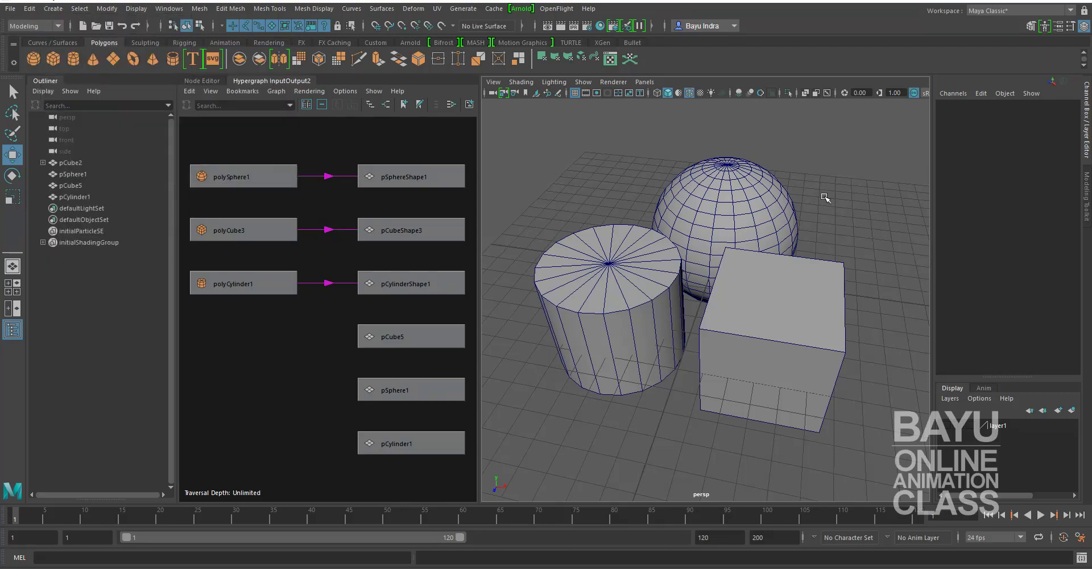
Step: Select pCube5 and inspect its polyCube3 and pCubeShape3 nodes in the graph
click(764, 312)
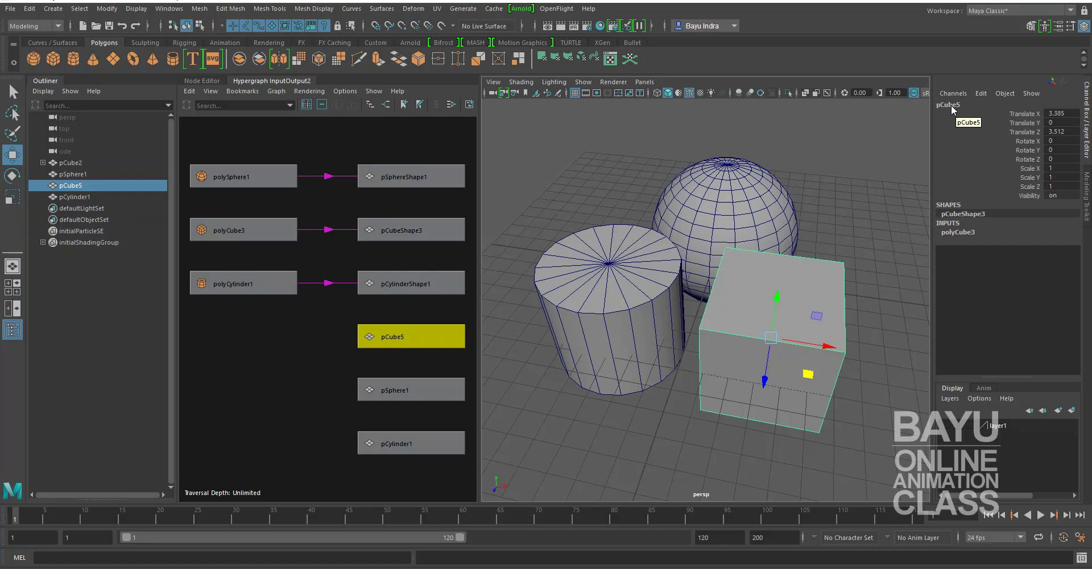
click(865, 341)
click(801, 321)
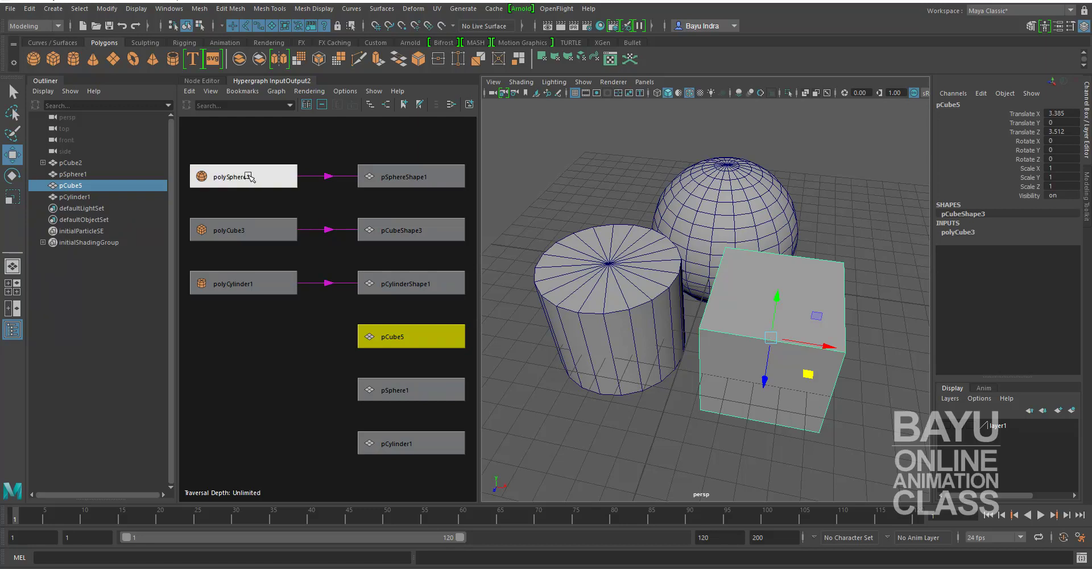
click(237, 234)
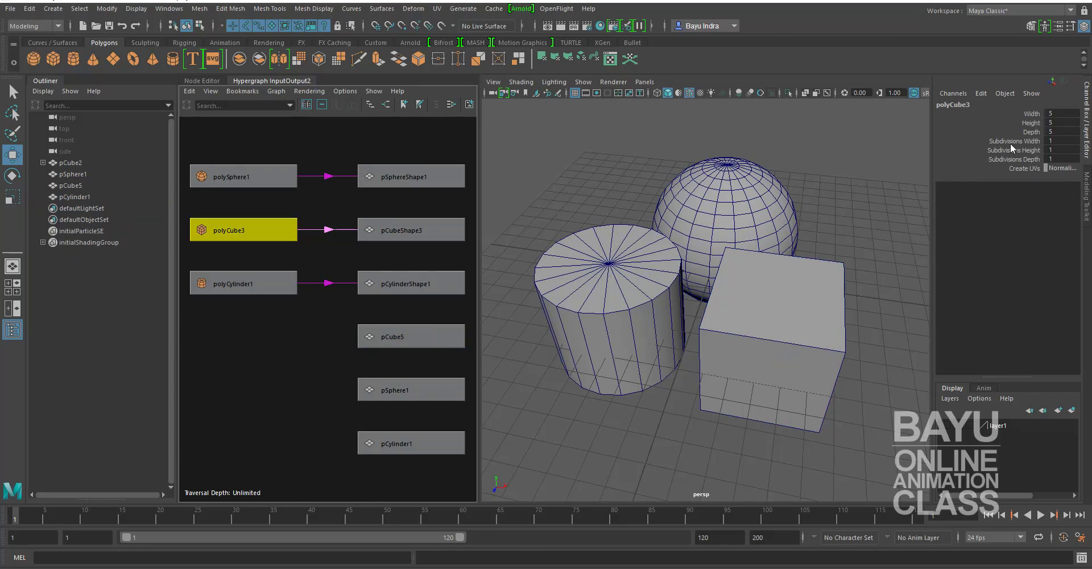
click(399, 236)
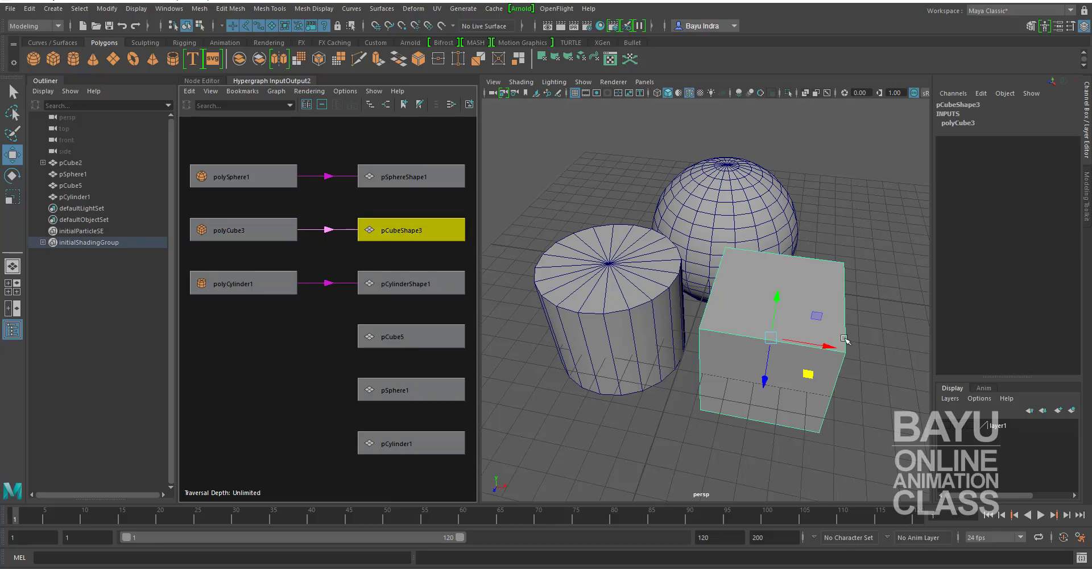
click(815, 341)
click(755, 322)
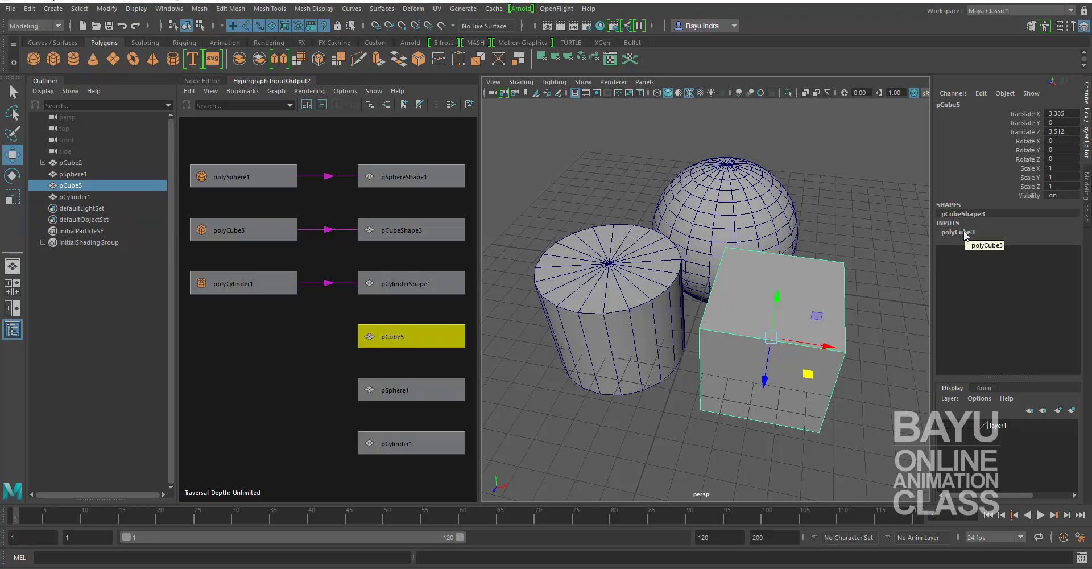
Step: Review the creation settings of polyCube3, polyCylinder1 and polySphere1
click(971, 233)
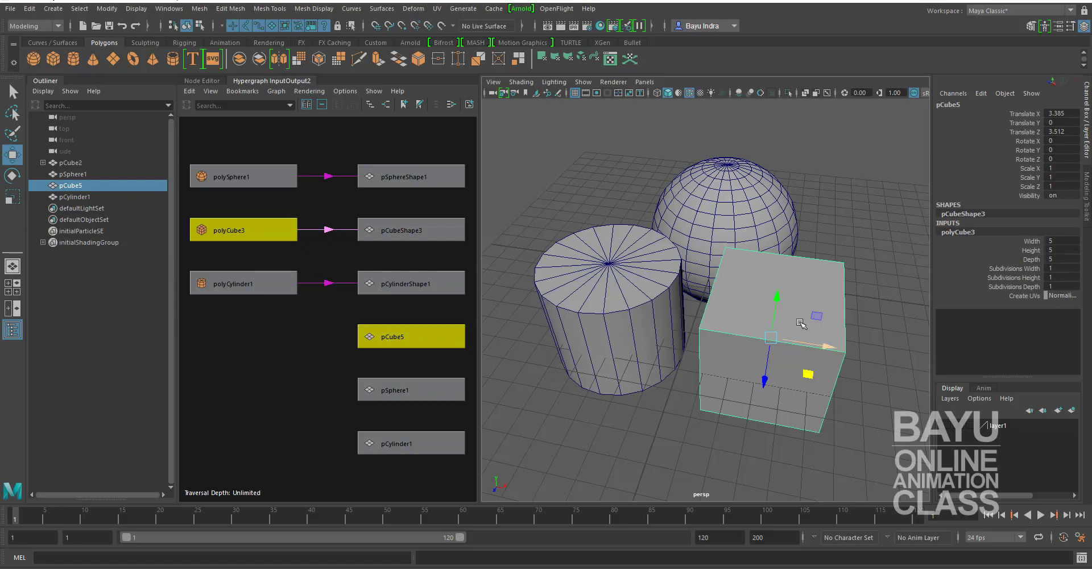
click(630, 291)
click(948, 232)
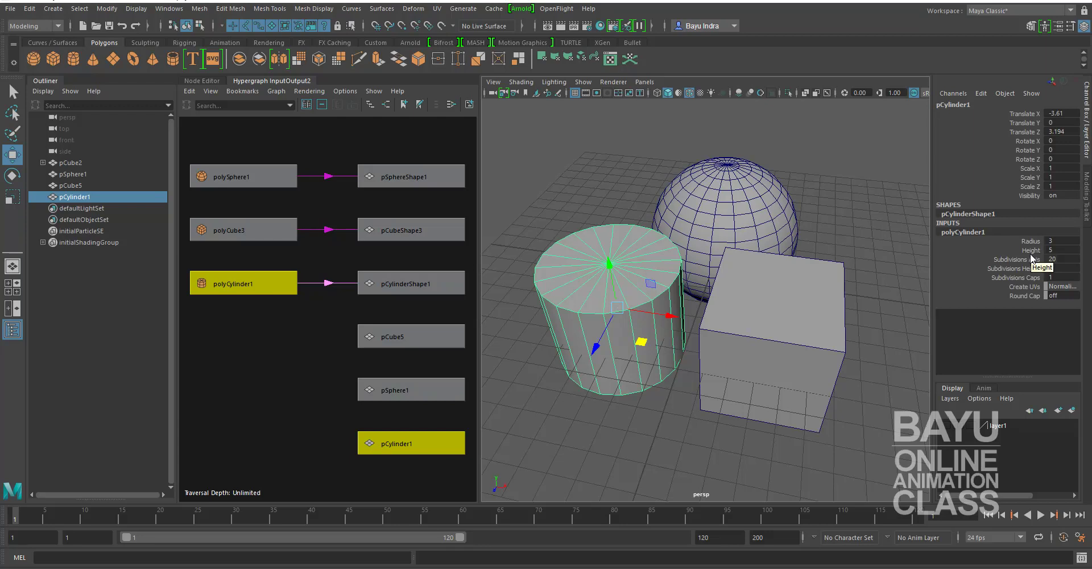
click(756, 217)
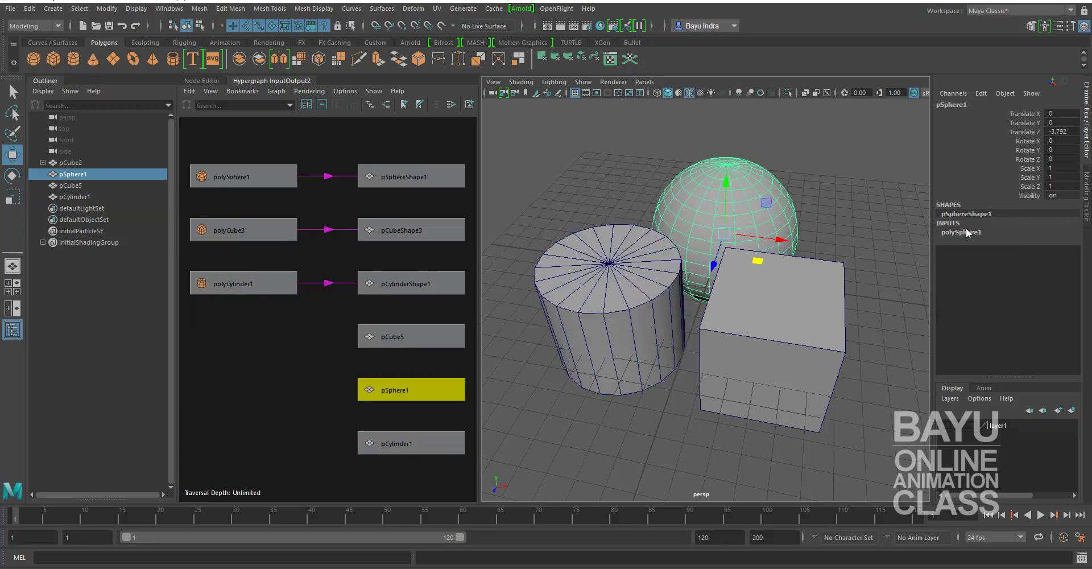
click(967, 232)
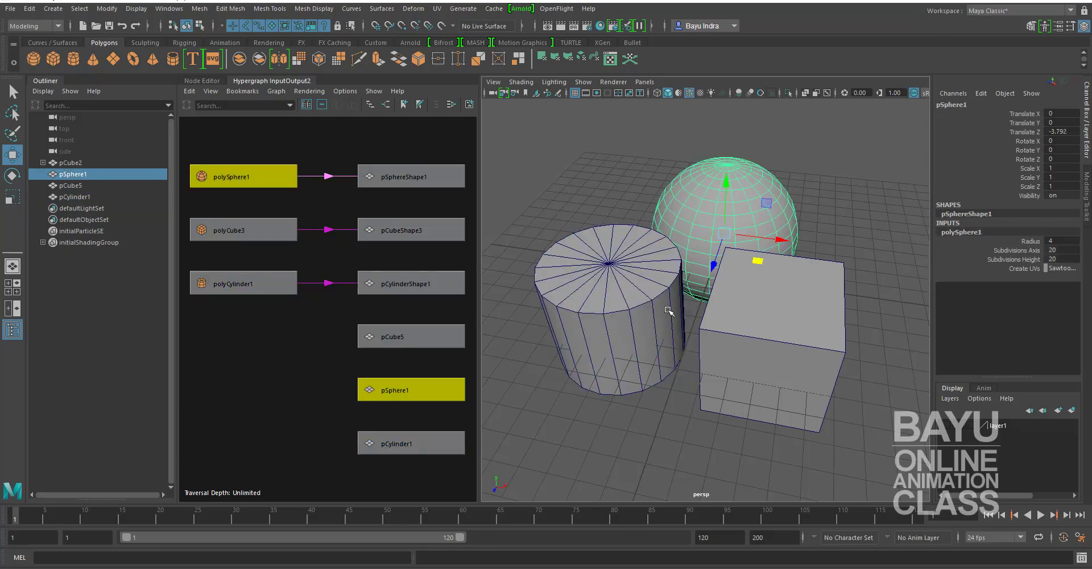
click(883, 288)
click(788, 339)
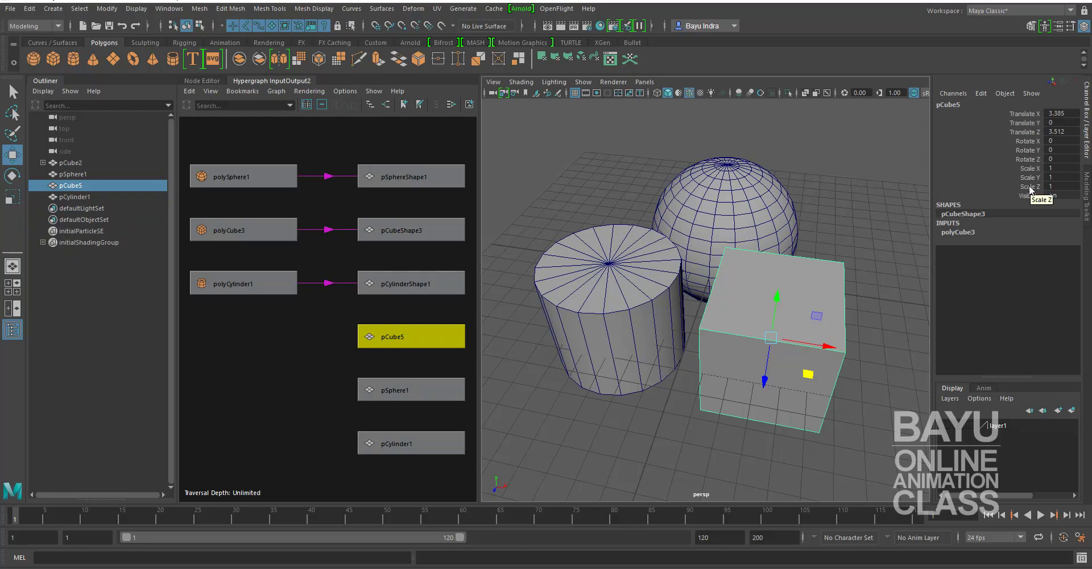
Step: Open Channel Control for pCube5, review it and close it
click(762, 225)
click(651, 285)
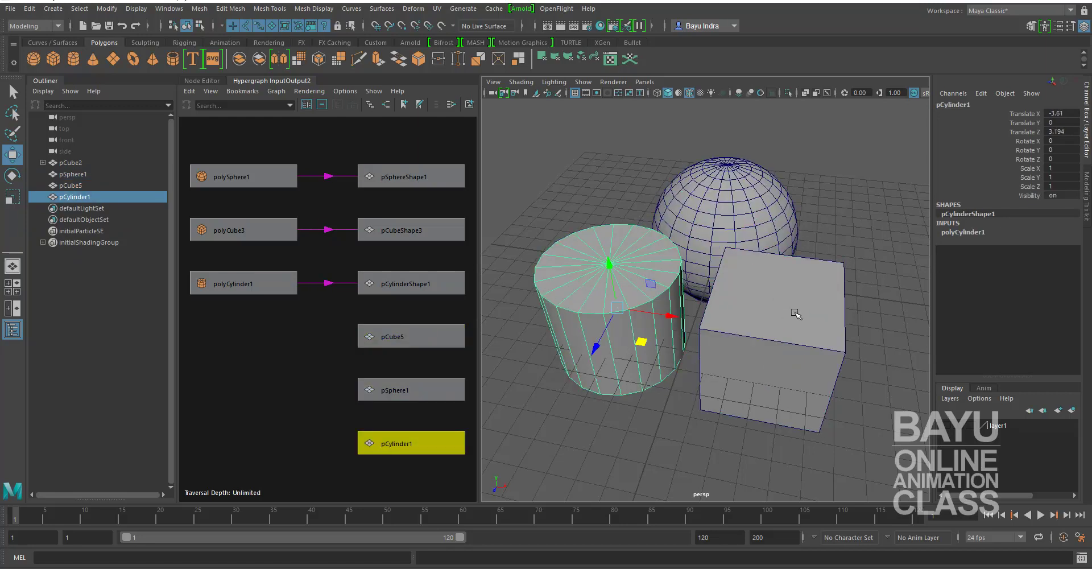
click(795, 313)
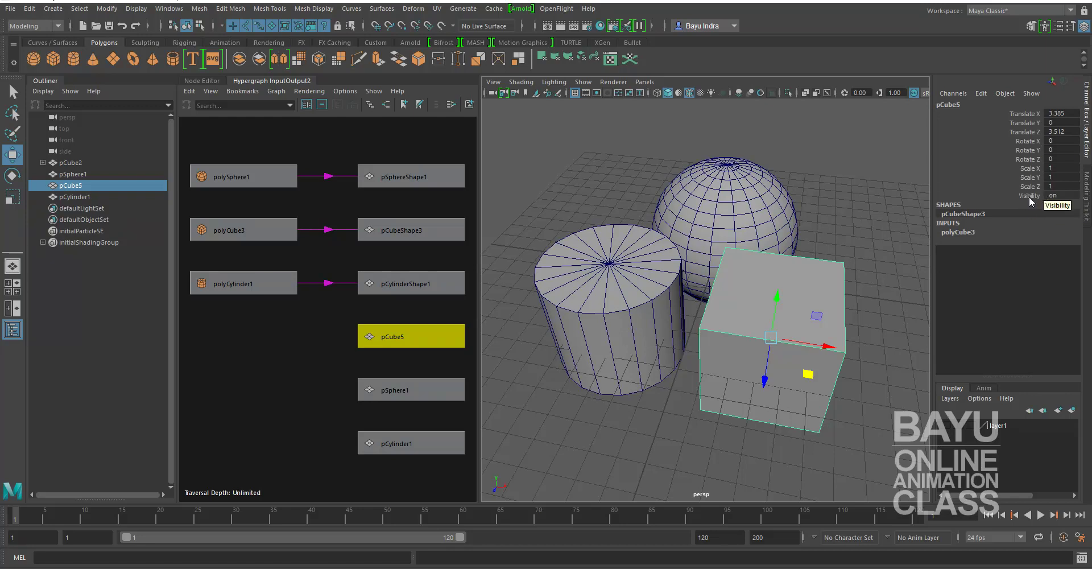
click(171, 10)
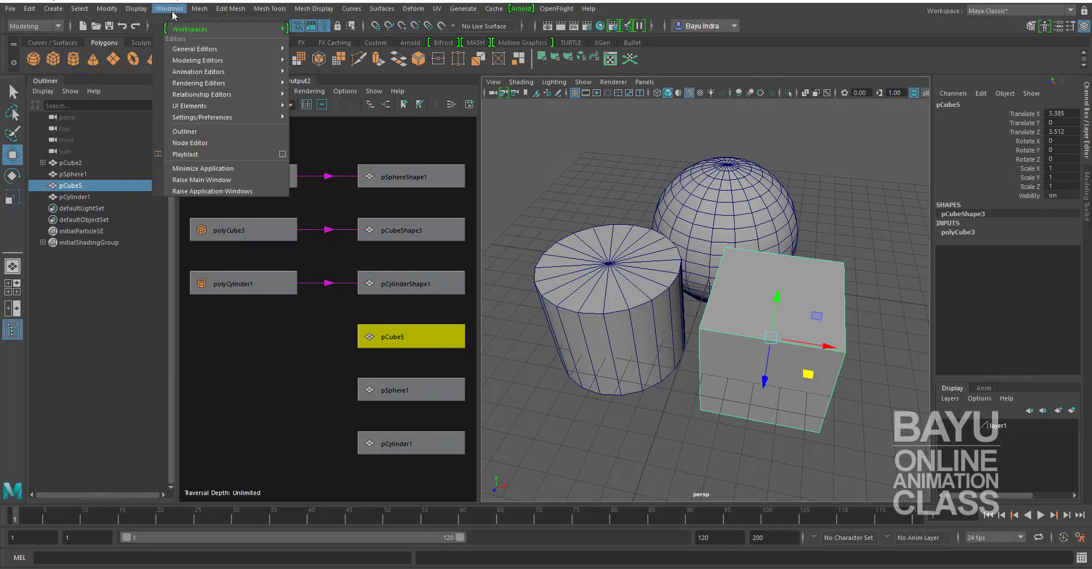
mouse_move(198, 49)
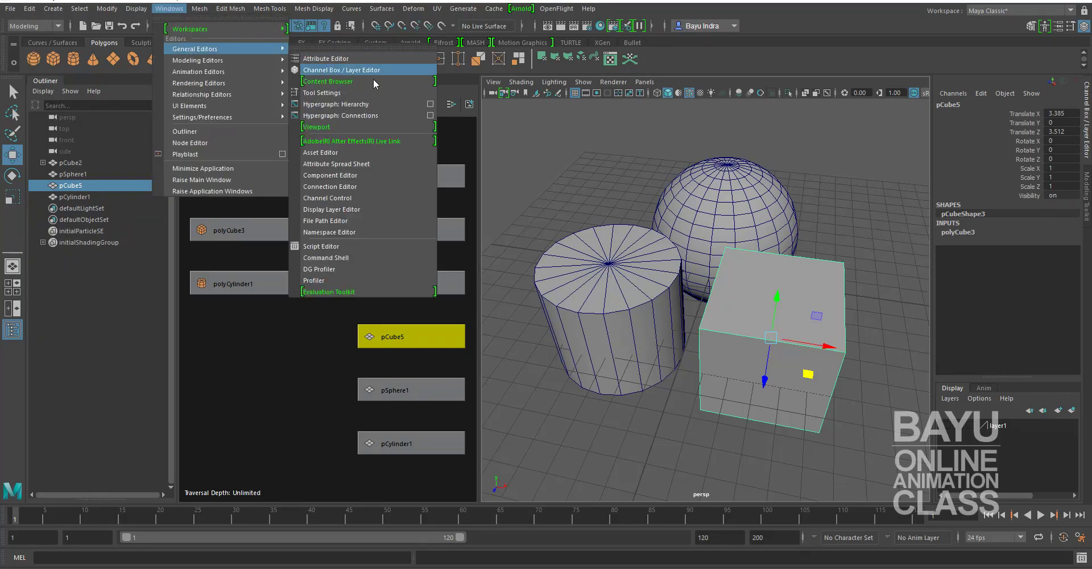
click(367, 198)
drag(774, 316, 645, 131)
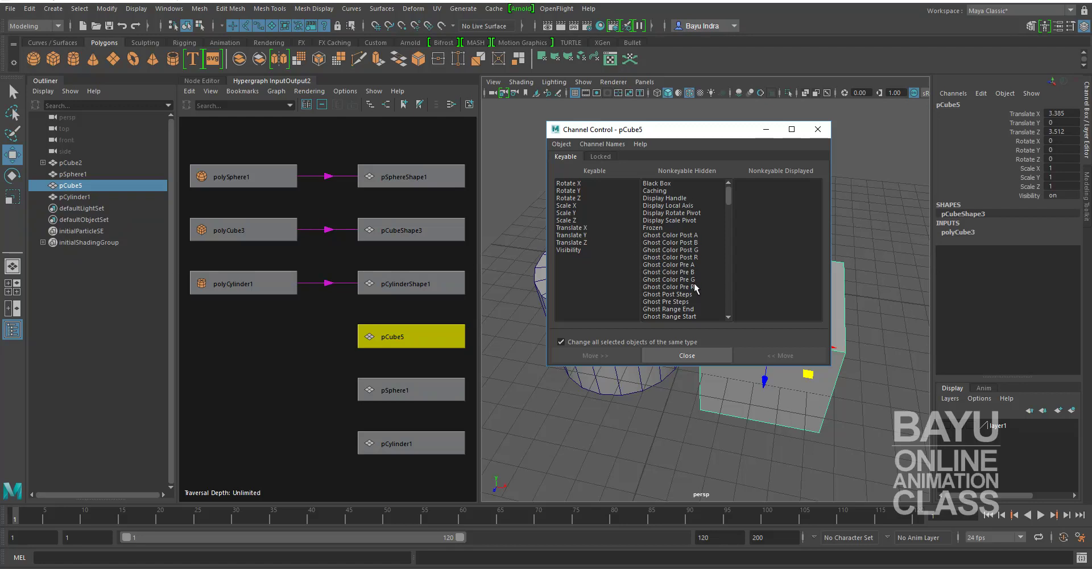
click(693, 357)
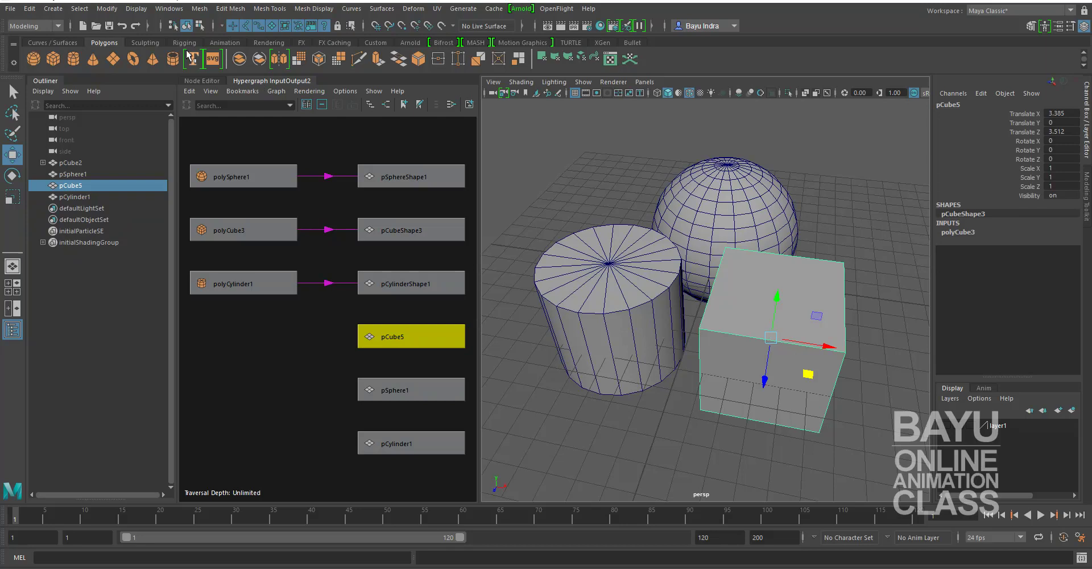
Step: Open the connections graph, try the Node Editor, and return to Hypergraph InputOutput2
click(169, 9)
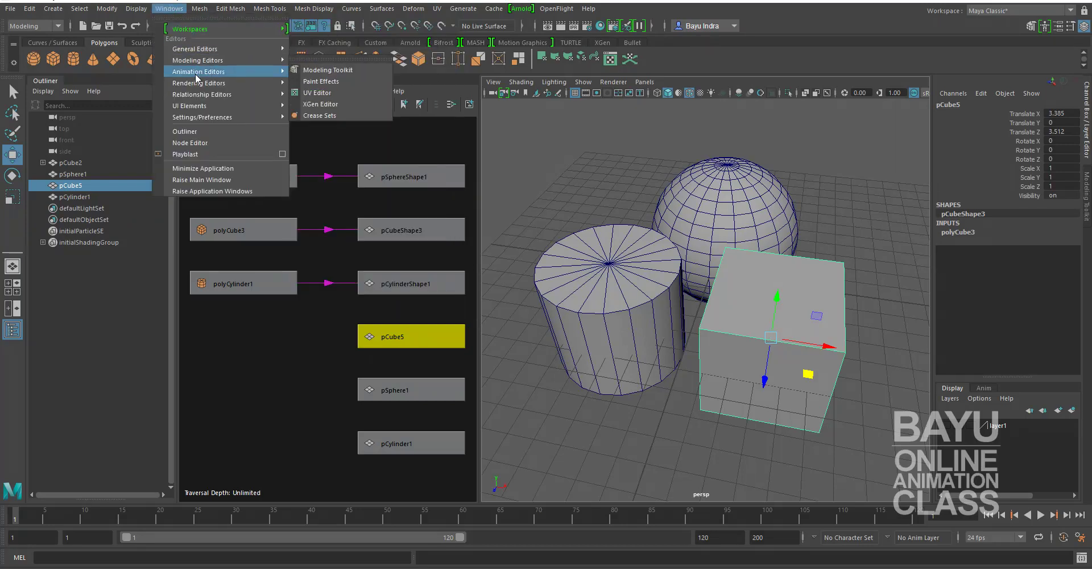
mouse_move(205, 49)
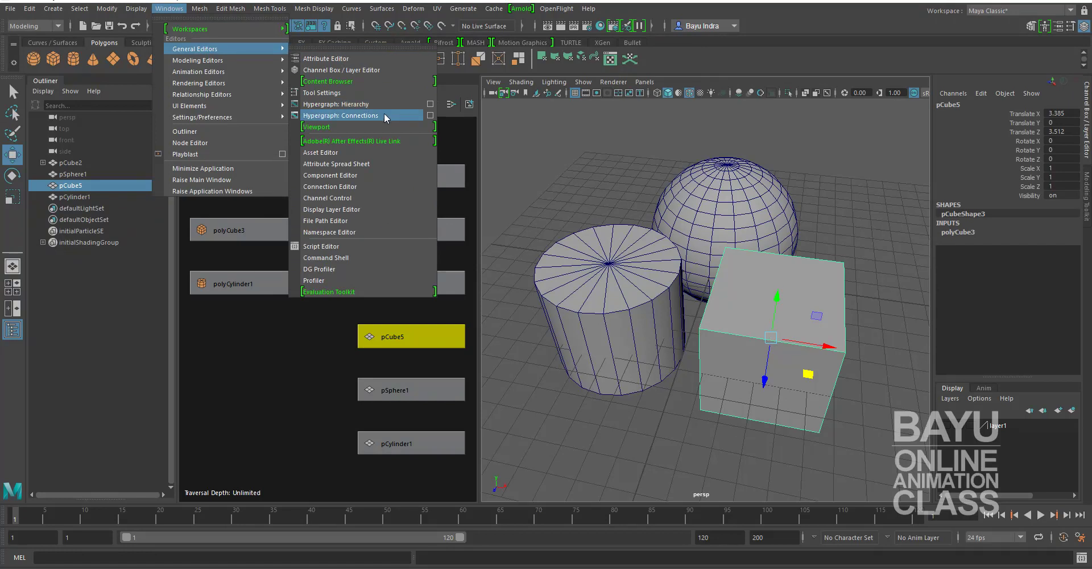
click(385, 117)
click(200, 81)
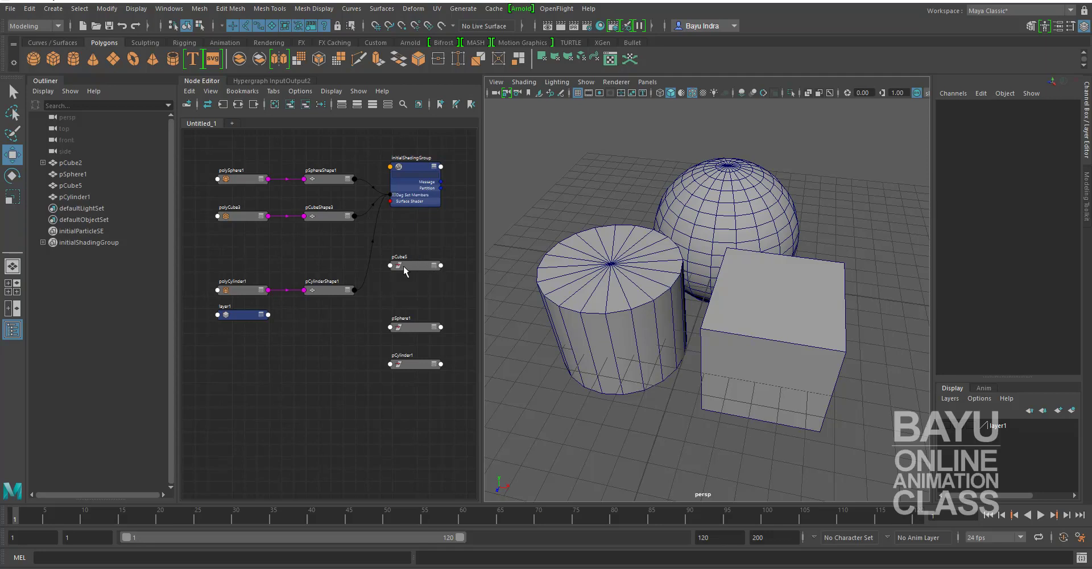
click(164, 9)
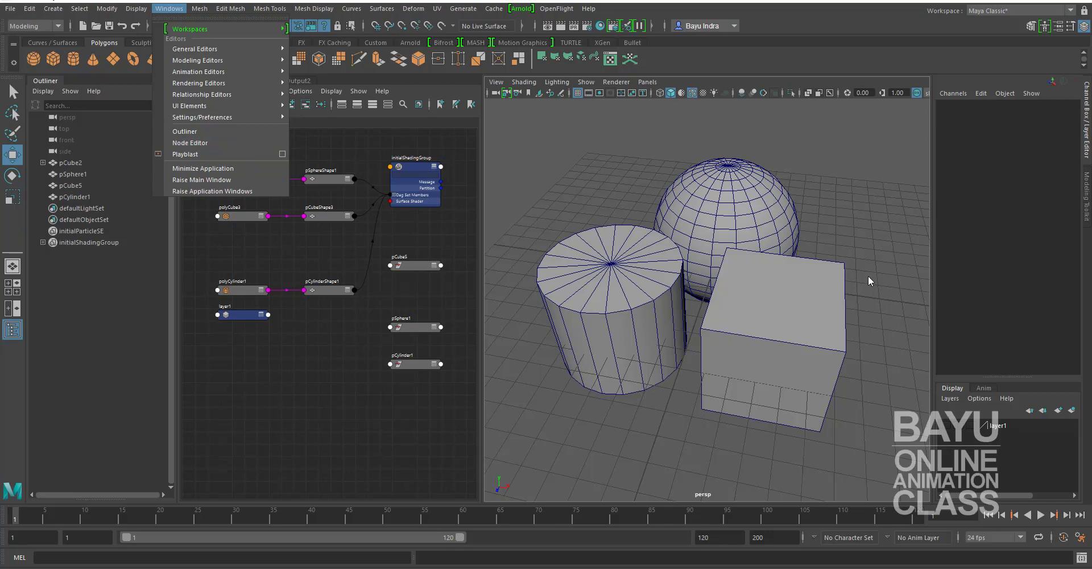
click(878, 332)
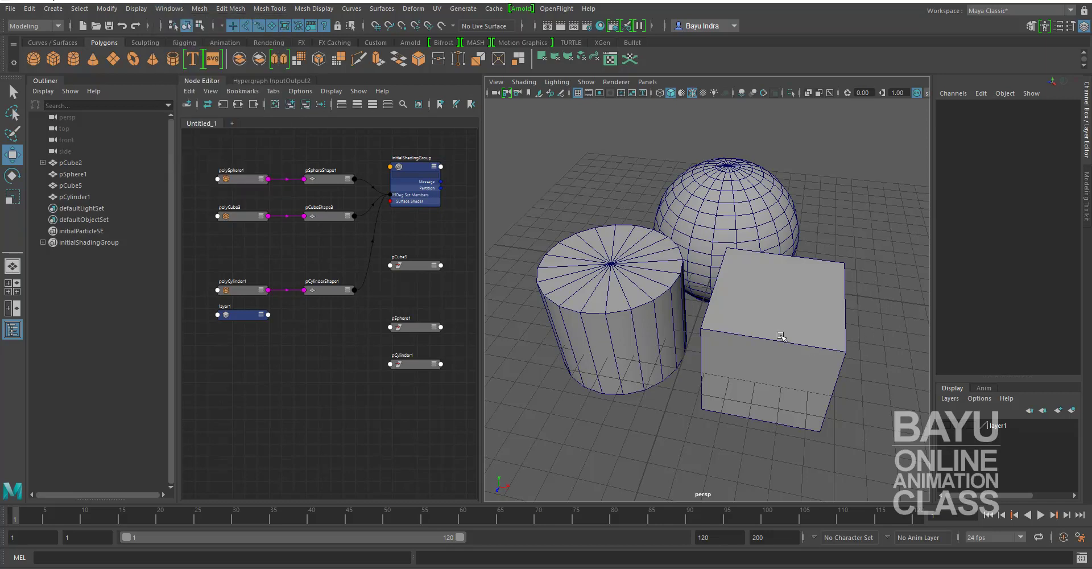
click(262, 81)
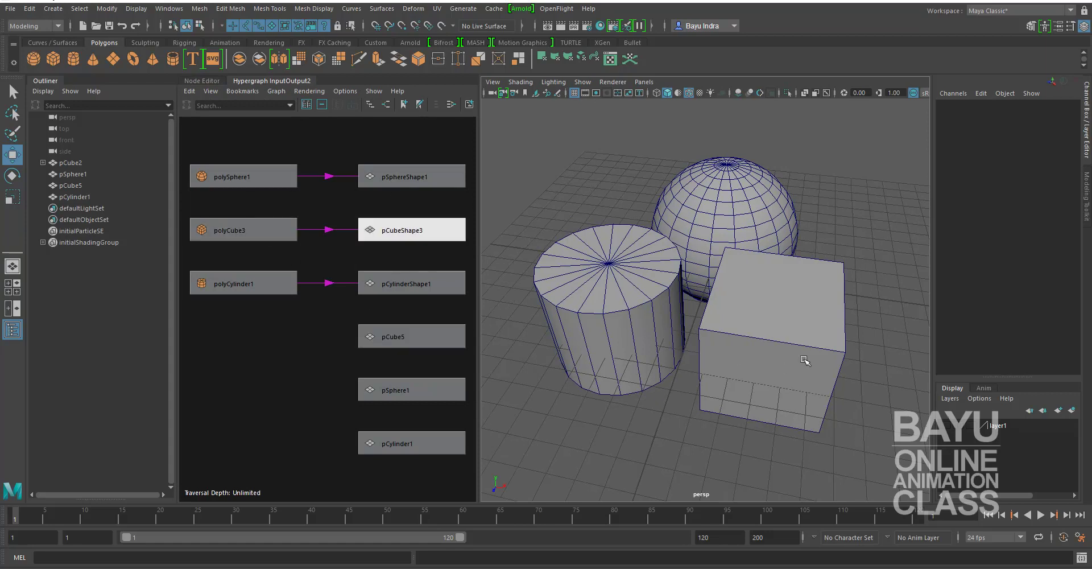
Step: Graph pCube5's input and output connections and select polyCube3 and initialShadingGroup
click(806, 325)
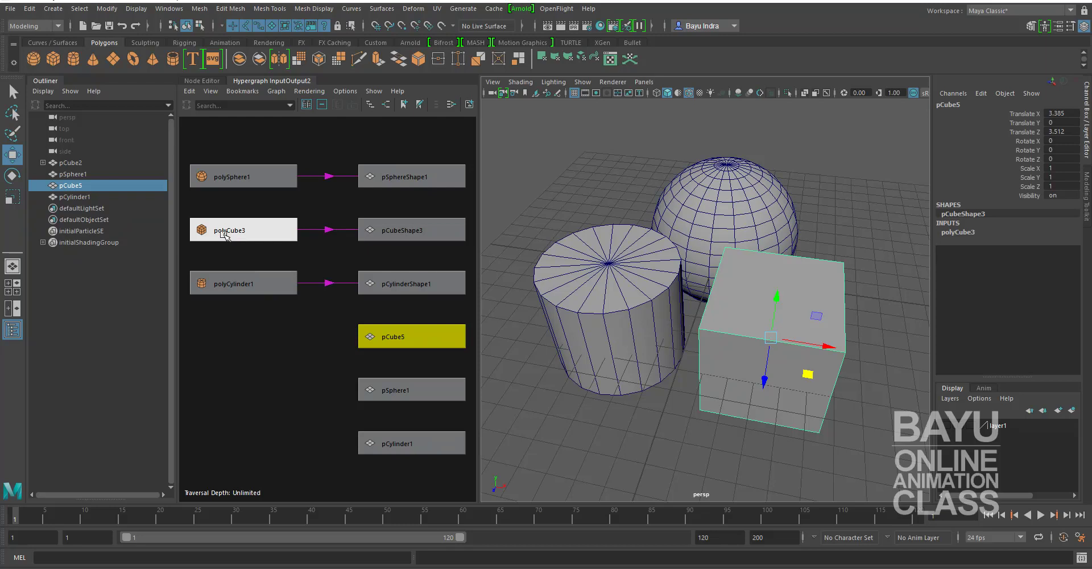
click(880, 326)
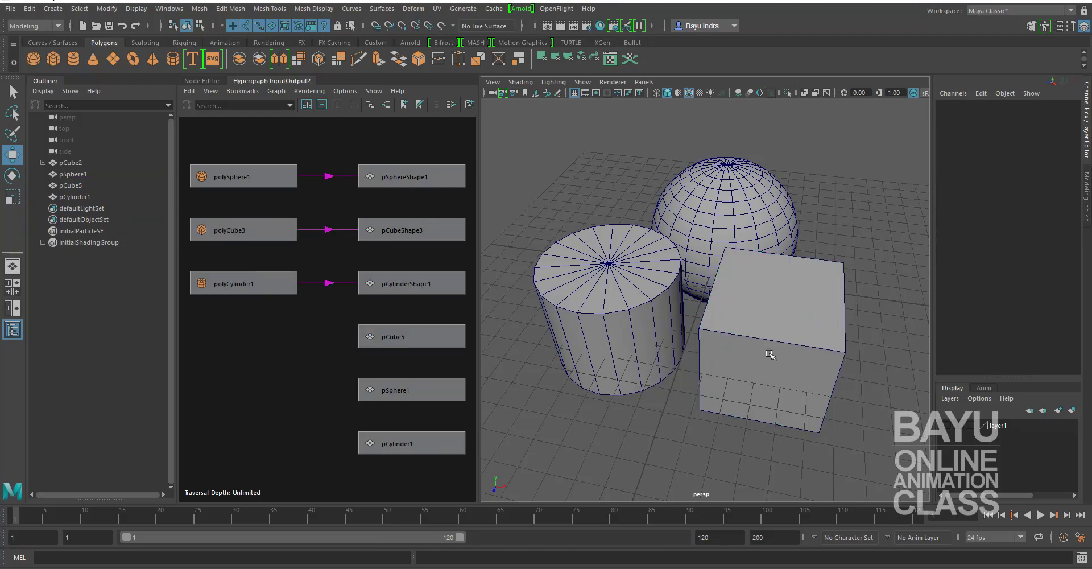
click(770, 354)
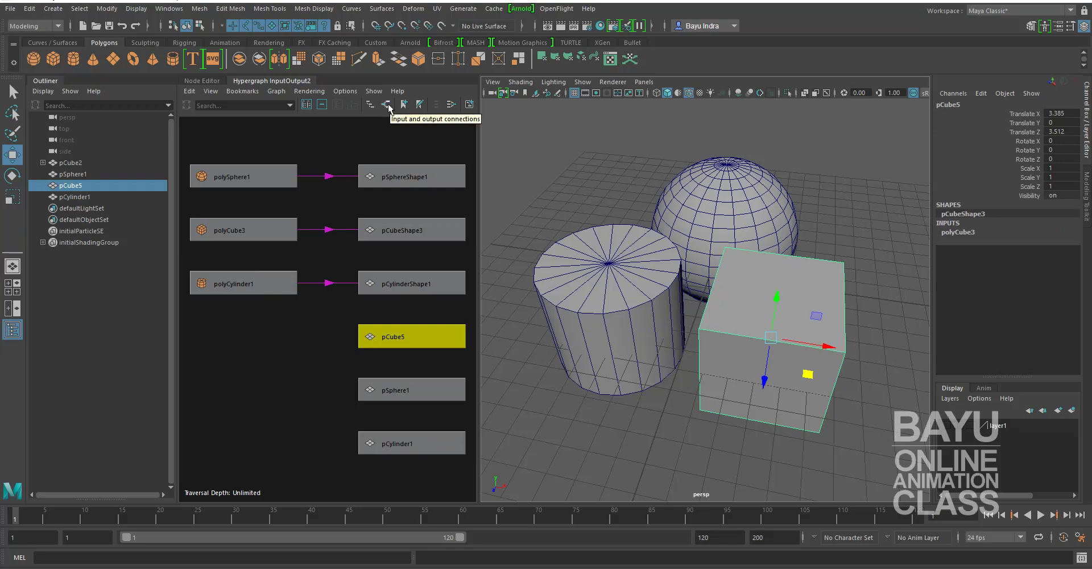
click(276, 91)
click(294, 116)
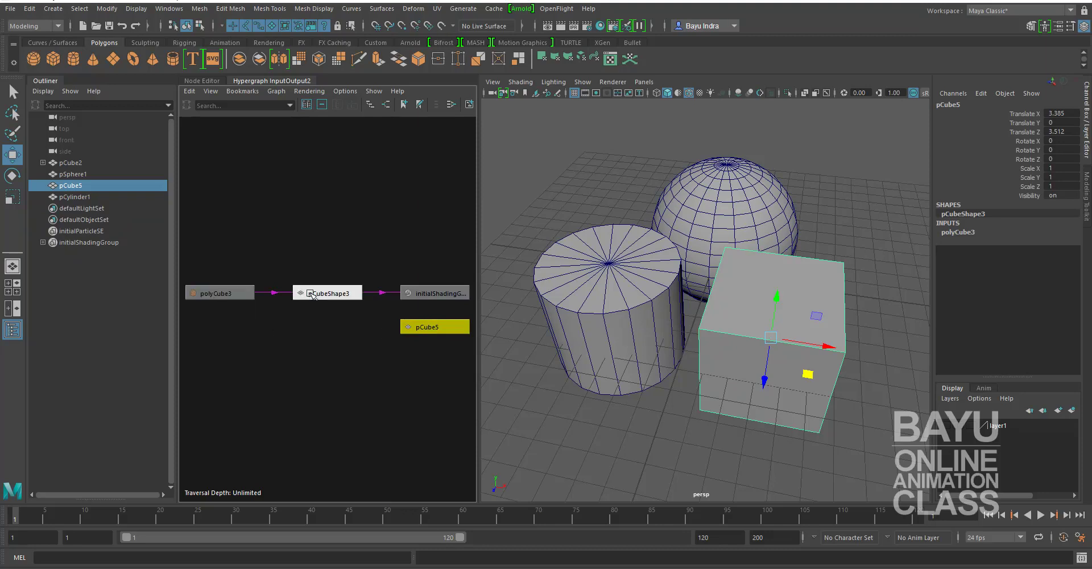
click(229, 294)
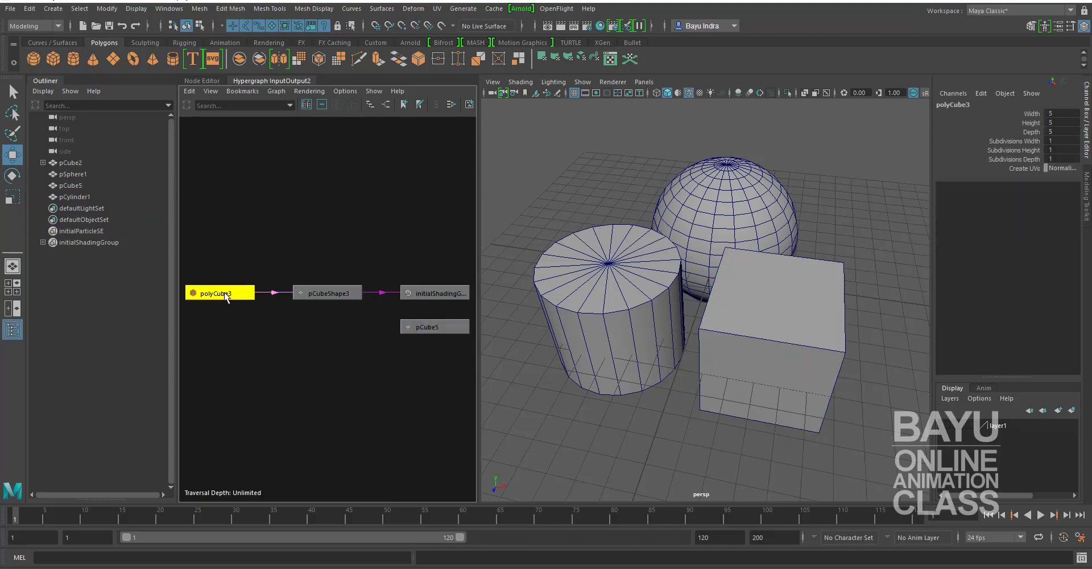
click(448, 295)
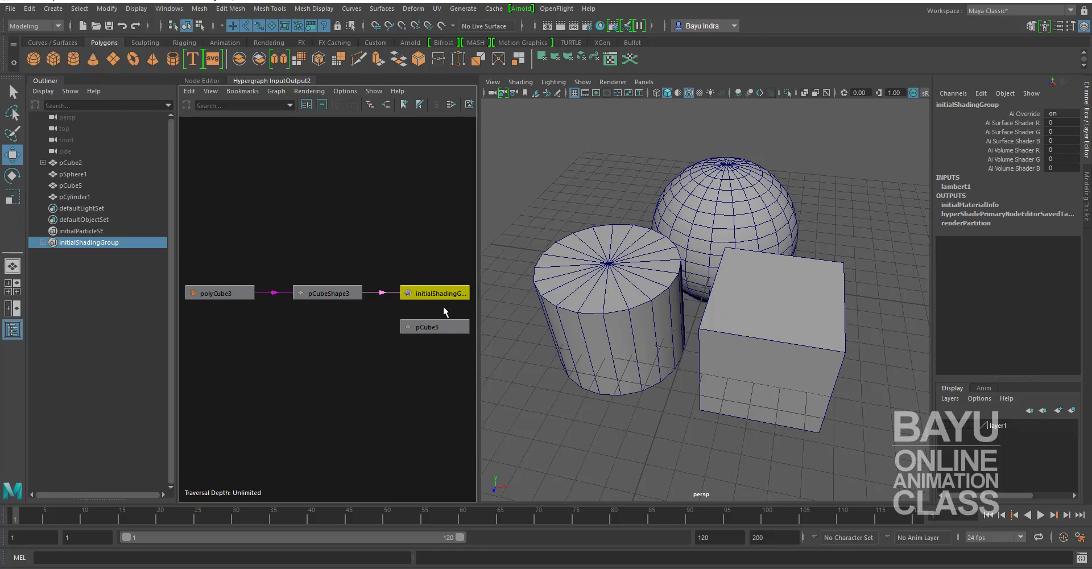
Step: Graph the sphere, cube and cylinder connections and select their shape, input and initialShadingGroup nodes
drag(531, 134, 646, 489)
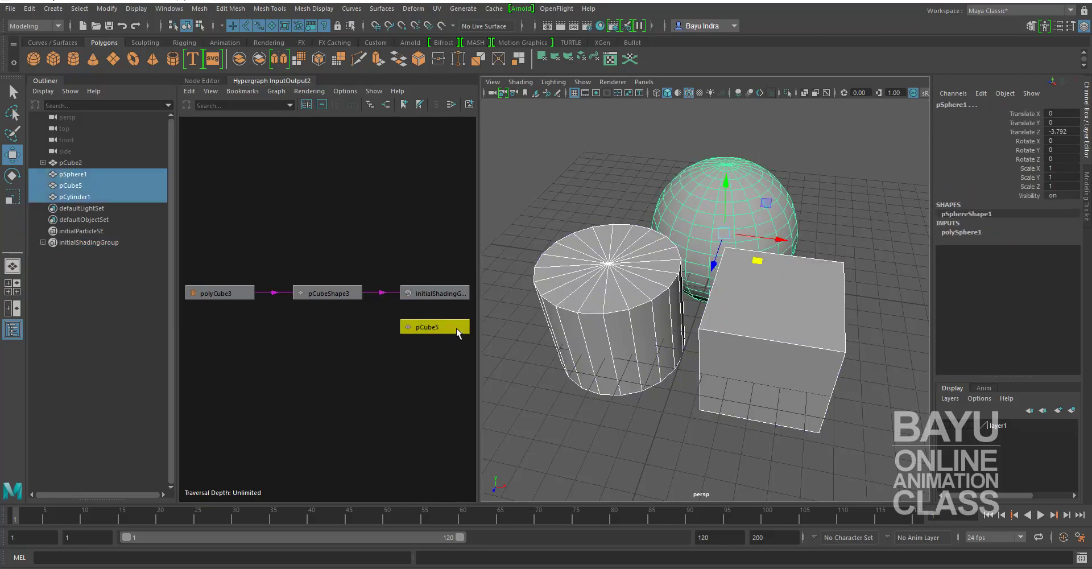
click(276, 91)
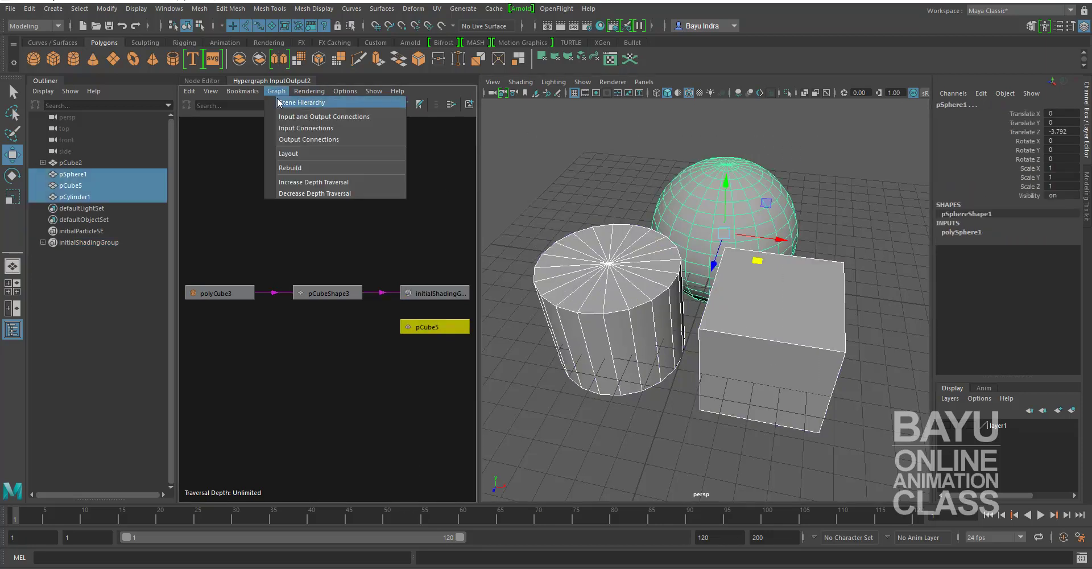
click(324, 116)
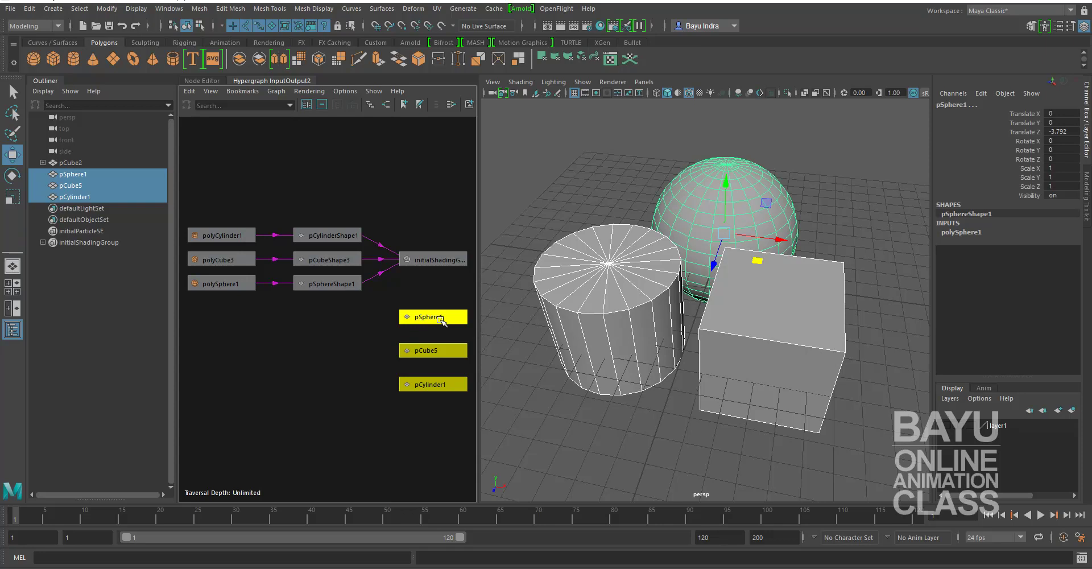
drag(313, 207, 301, 362)
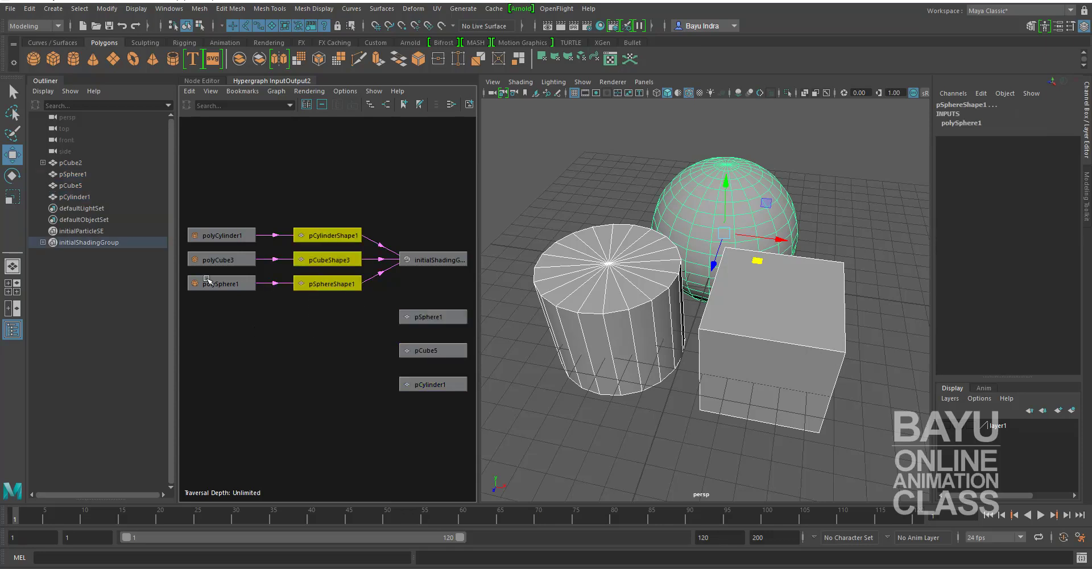
drag(210, 215, 218, 360)
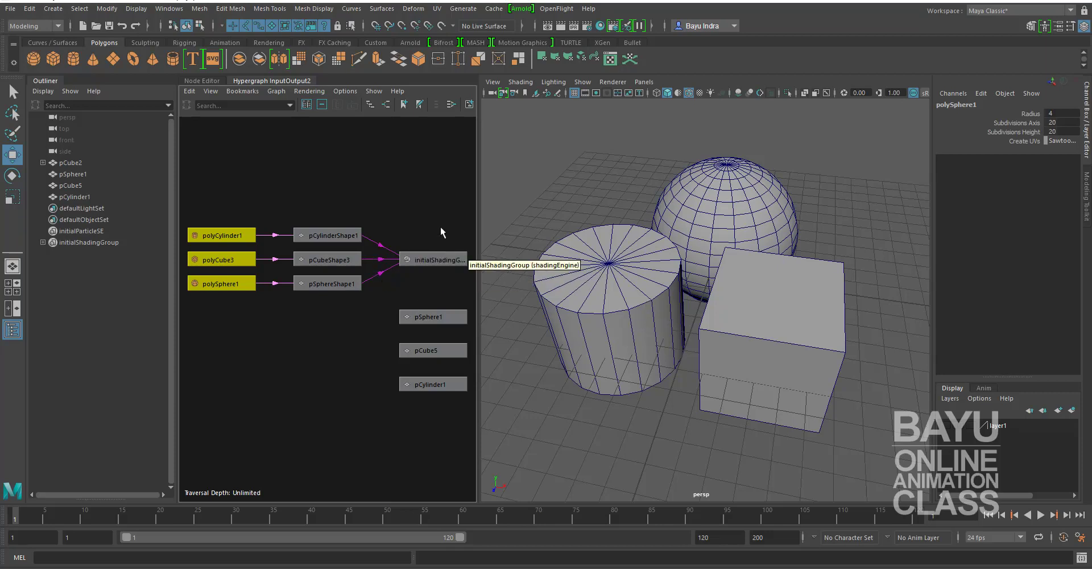
click(437, 259)
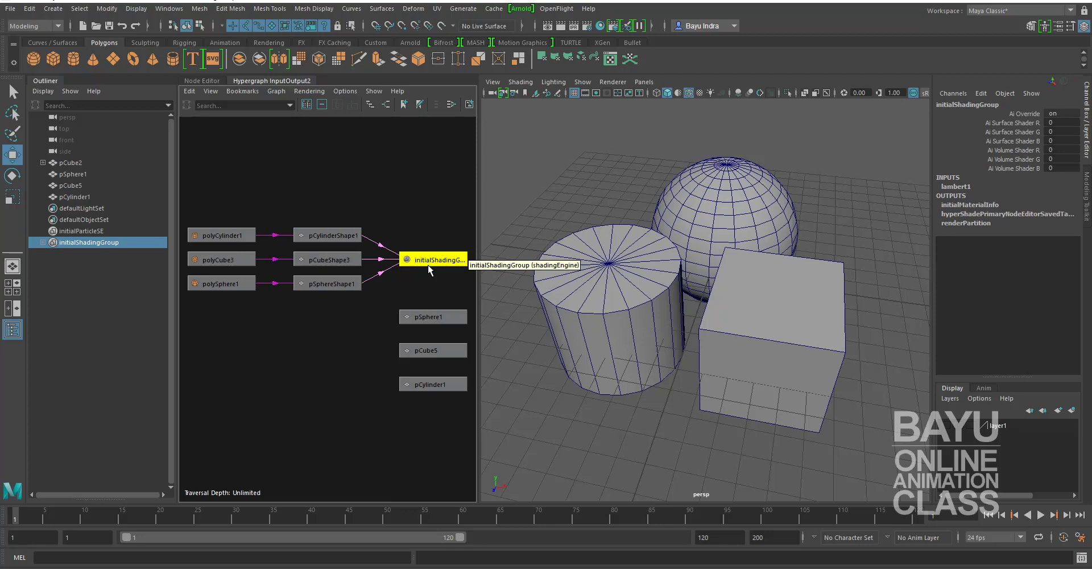
Step: Graph initialShadingGroup's connections and select lambert1, renderPartition and lightLinker1
click(277, 92)
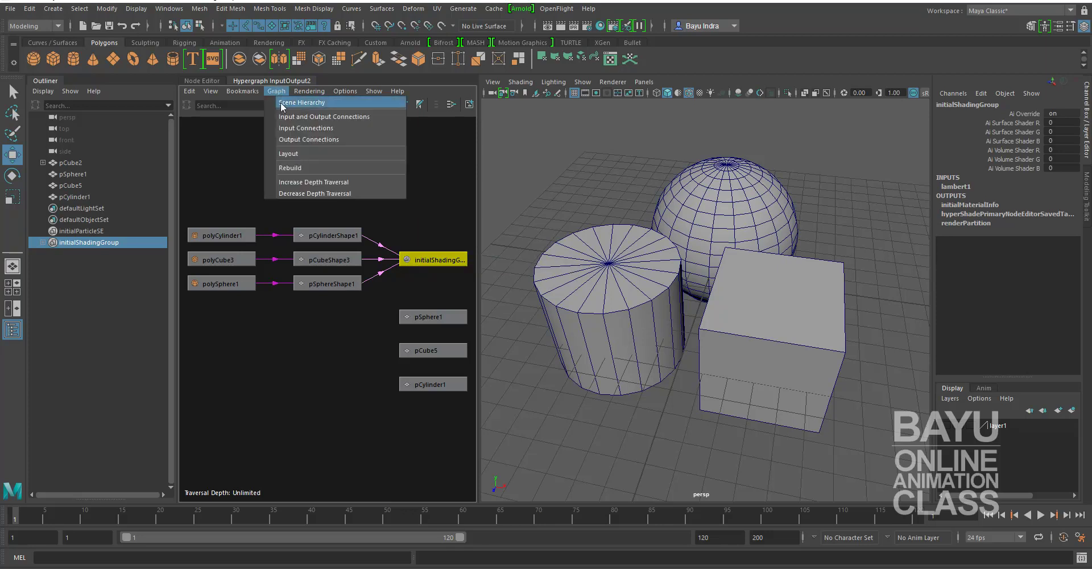
click(281, 116)
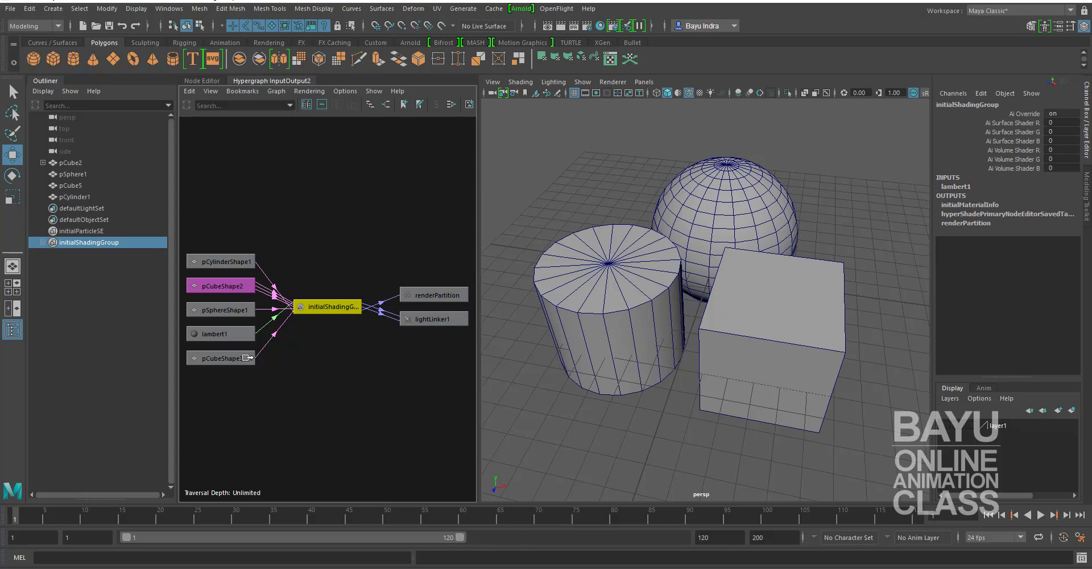
click(216, 334)
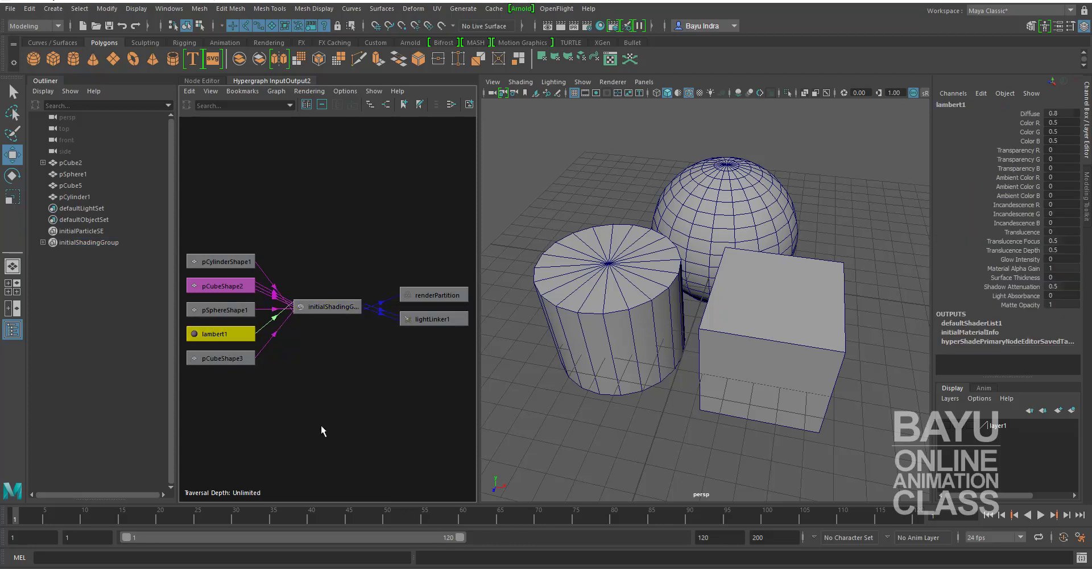
click(323, 307)
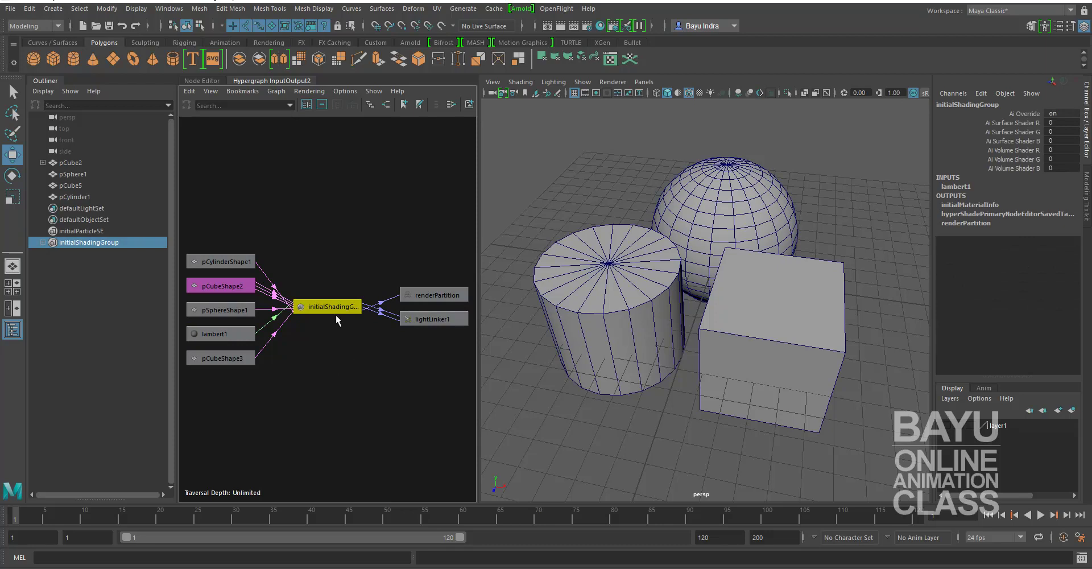
click(458, 294)
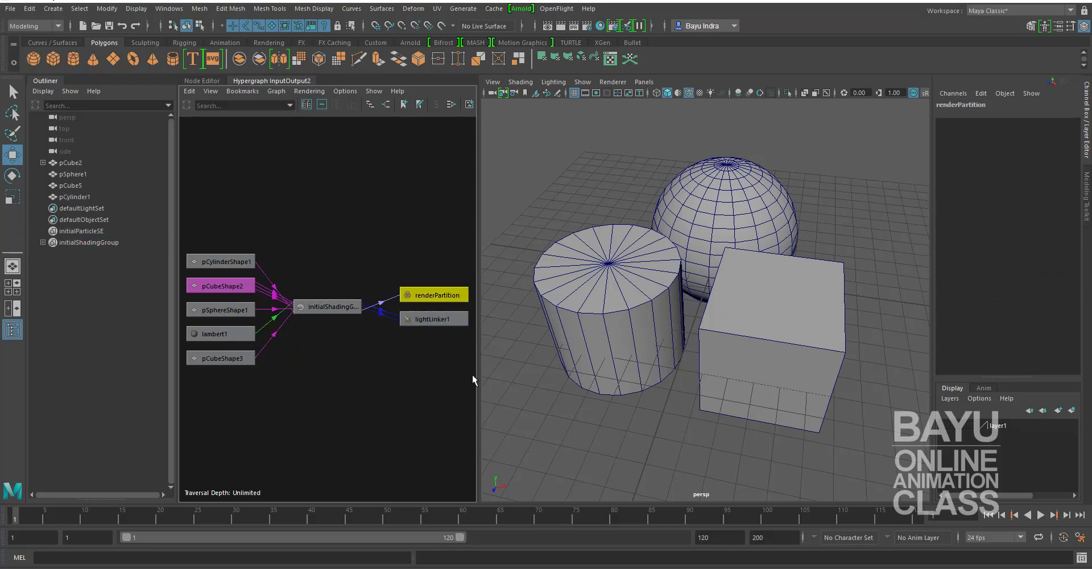
click(438, 319)
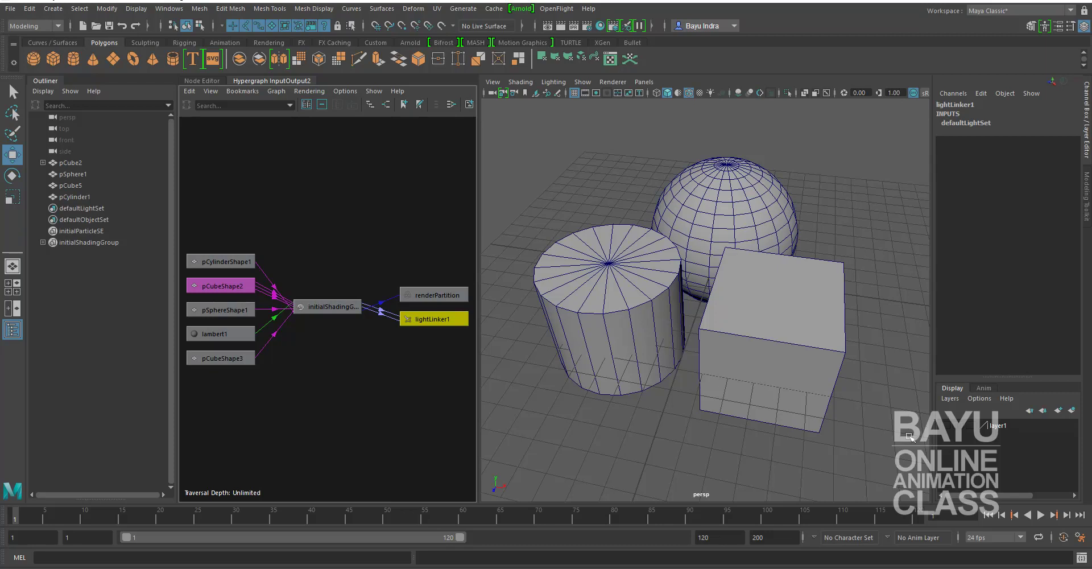
Step: Move the sphere, cube and cylinder into new layer2, hide it, and reframe the boxes
drag(574, 167, 834, 385)
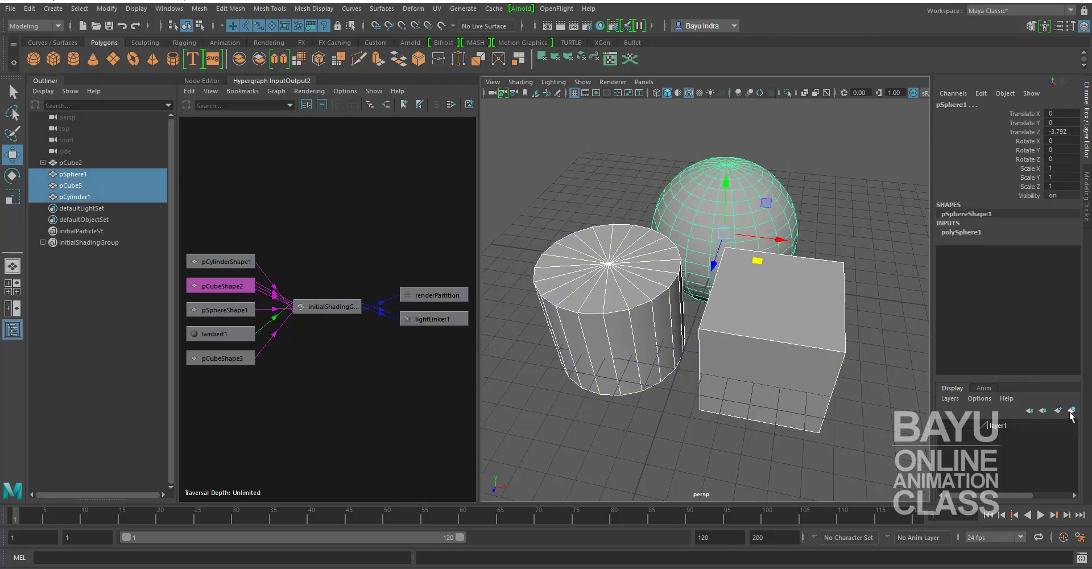
click(1072, 410)
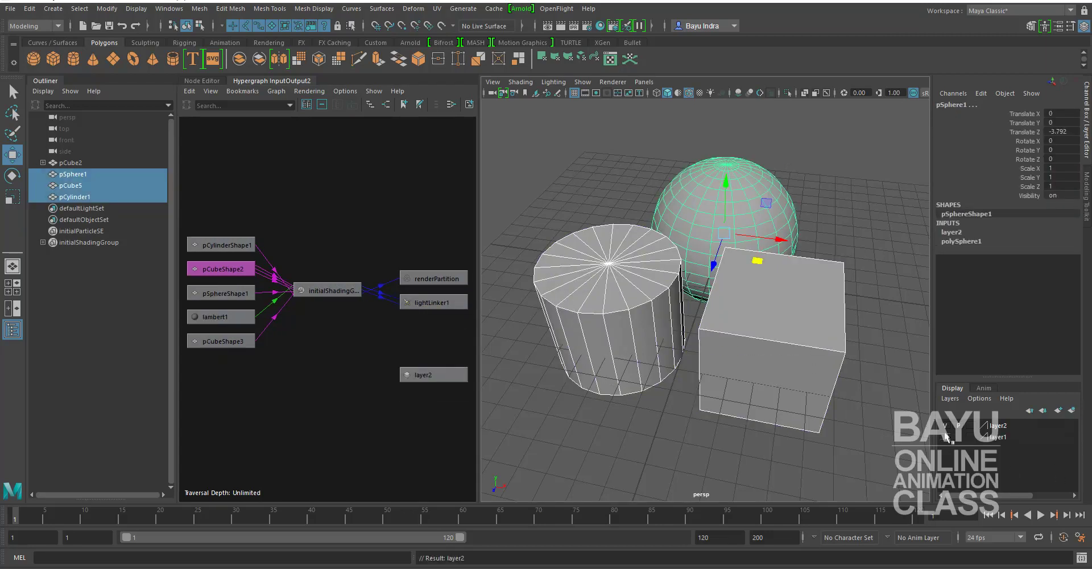
click(946, 425)
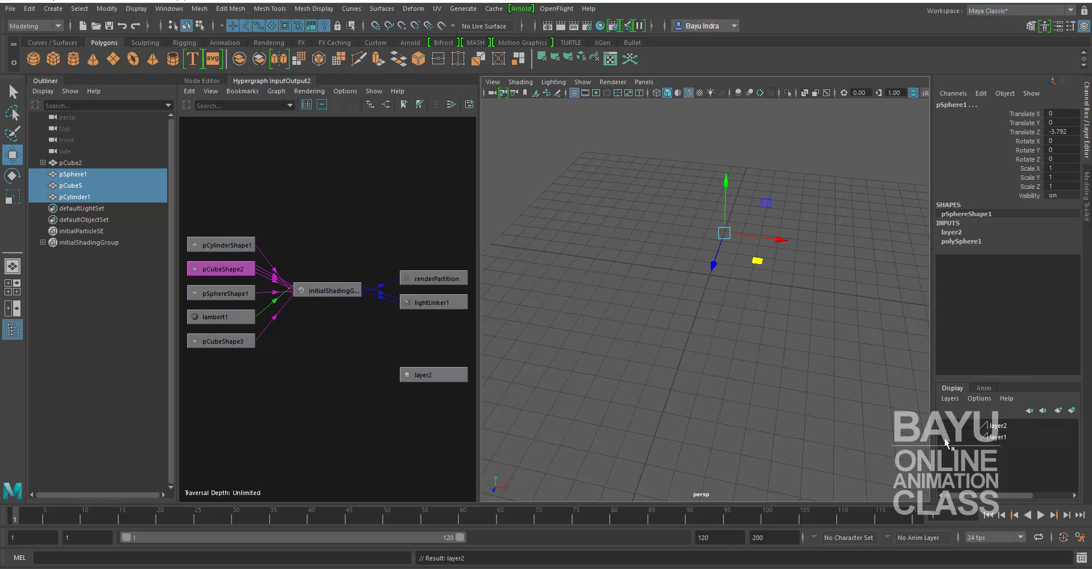
click(946, 437)
alt+middle_drag(648, 419, 701, 285)
mouse_move(750, 358)
alt+mouse_down()
mouse_move(664, 366)
mouse_move(676, 364)
alt+mouse_up()
Step: Graph connections for the last box, then for all three boxes including layer1
click(669, 406)
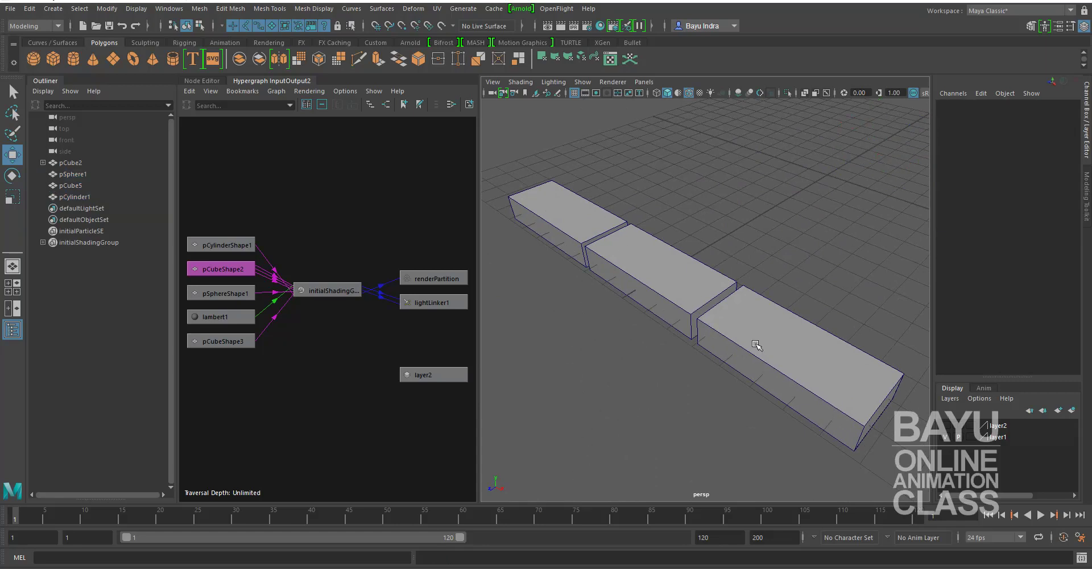
click(756, 342)
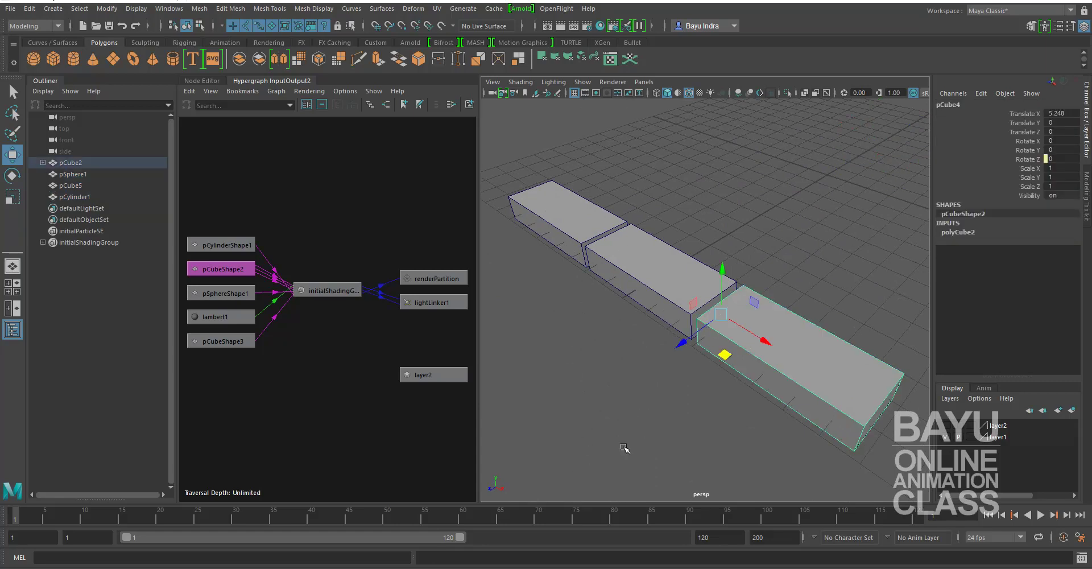
click(387, 104)
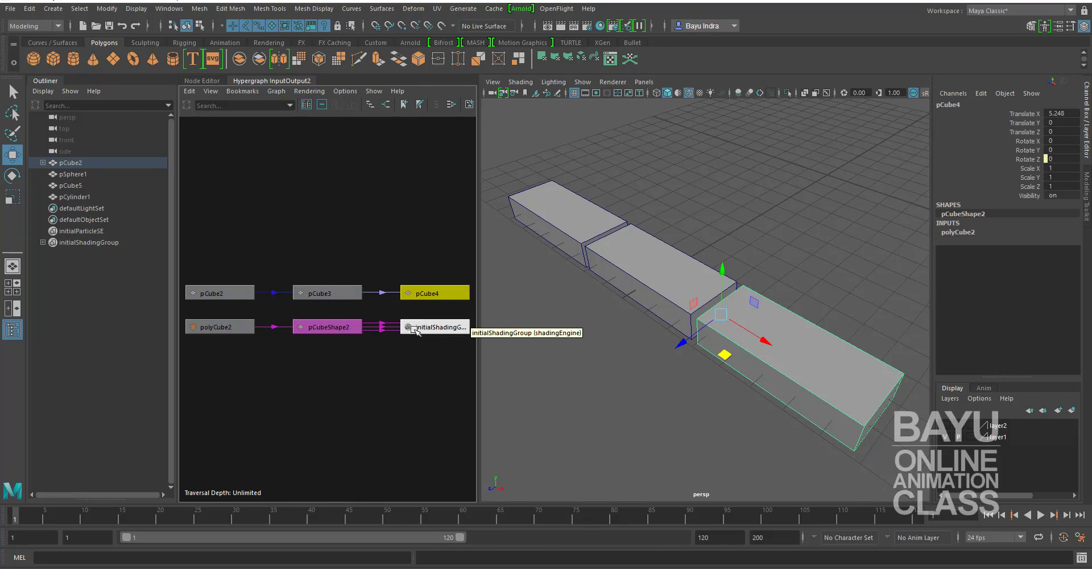
drag(510, 138, 819, 384)
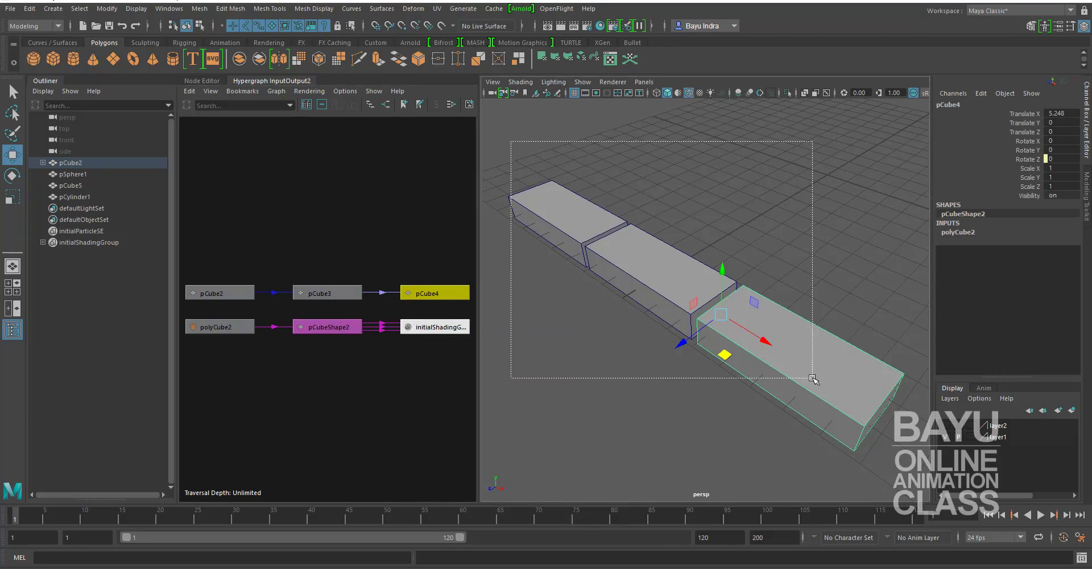
click(387, 105)
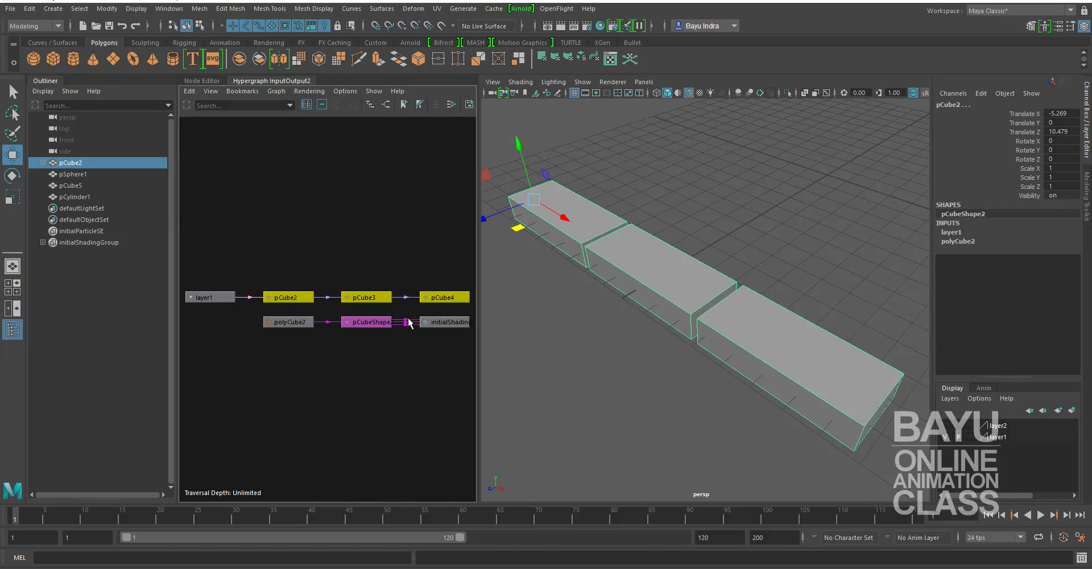
Step: Select the layer1, pCube2, pCube3 and pCube4 nodes in turn
click(208, 297)
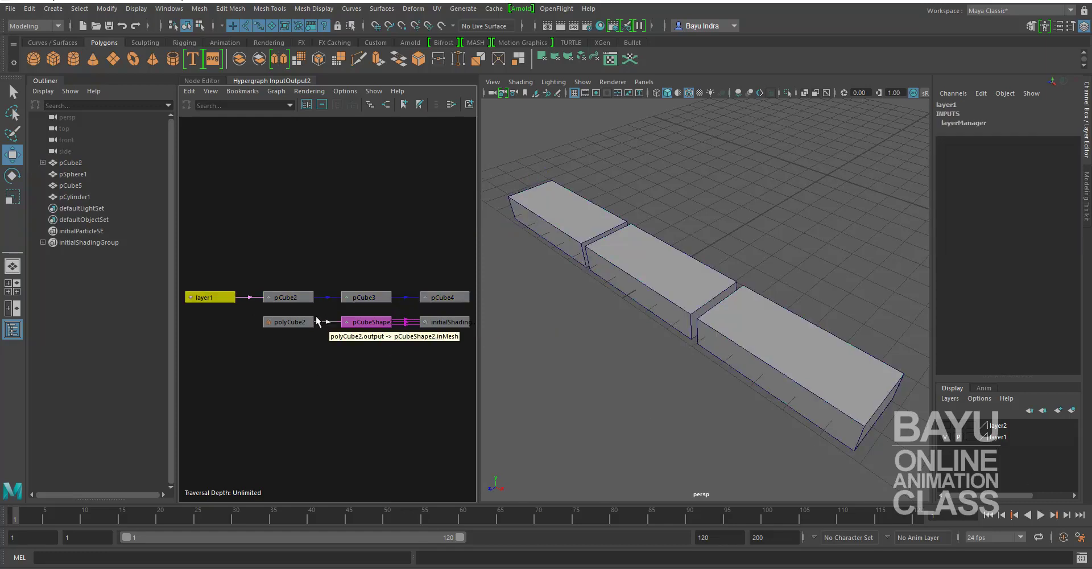
click(295, 298)
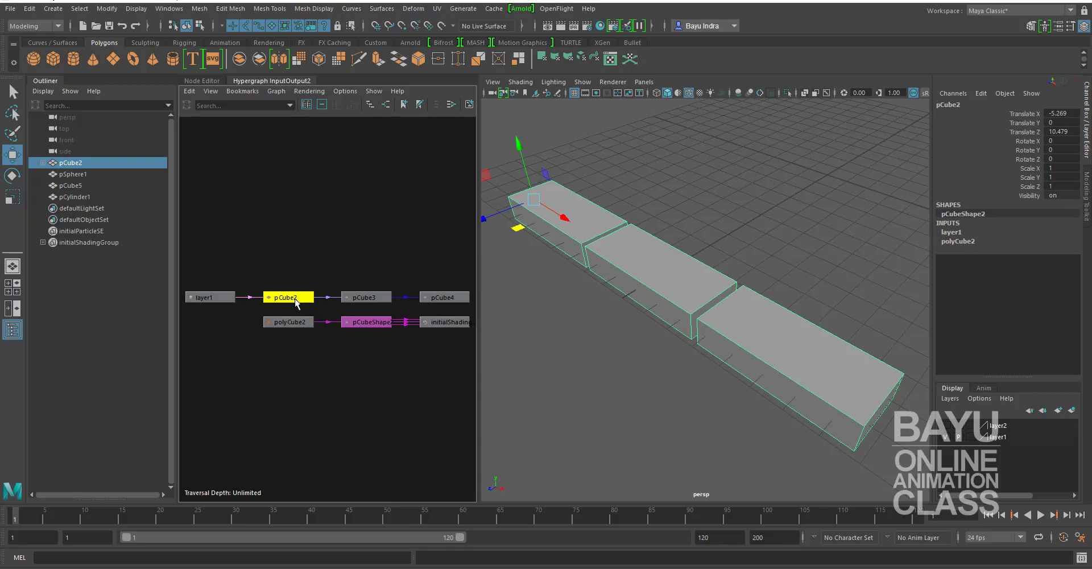
click(357, 297)
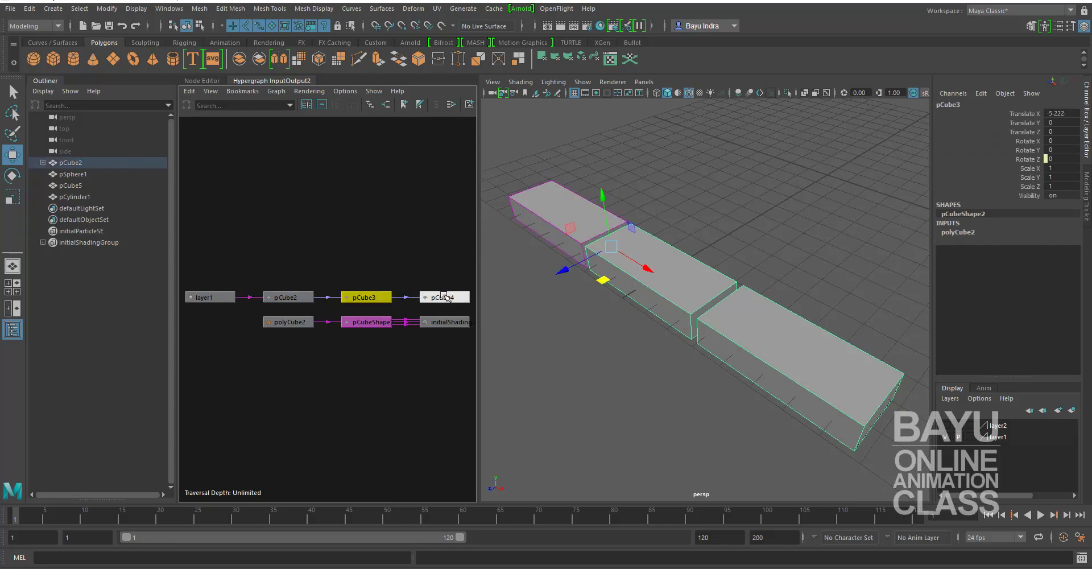
click(444, 297)
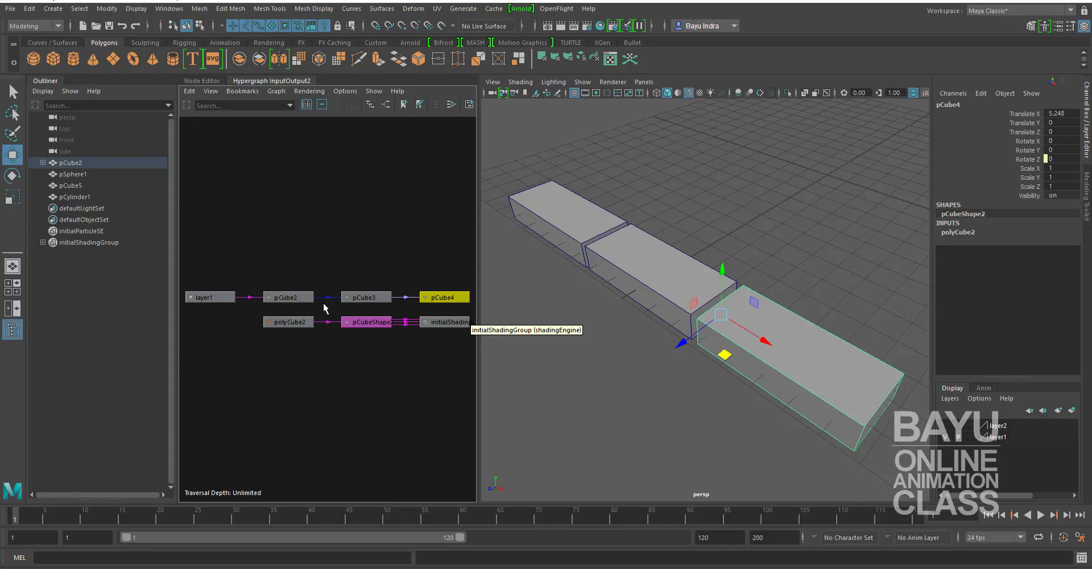
click(535, 213)
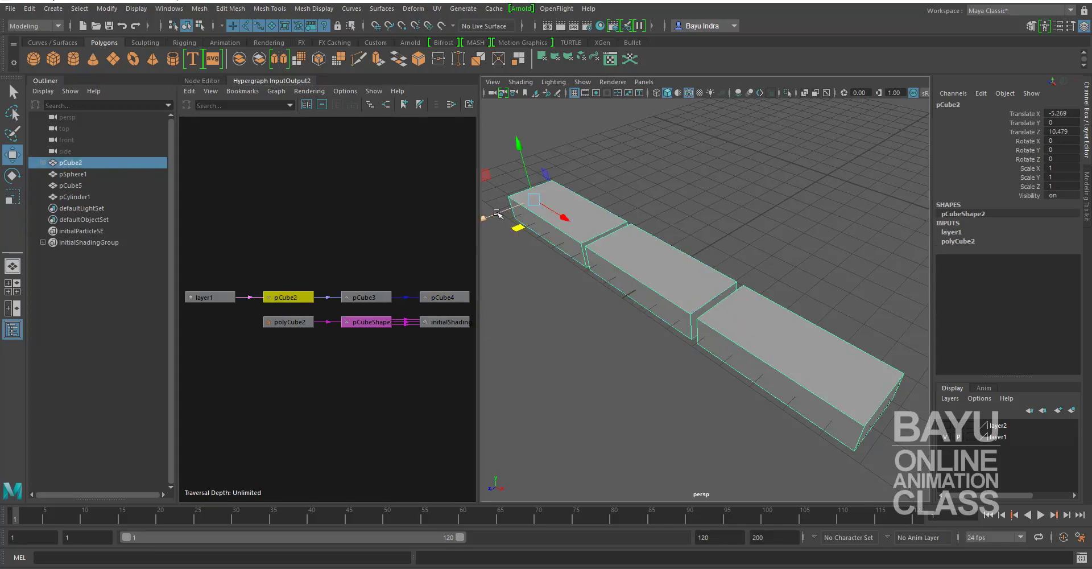
Step: Test sliding the whole chain and the second box along Z, undoing each move
drag(488, 216, 569, 205)
key(ctrl+z)
key(ctrl+z)
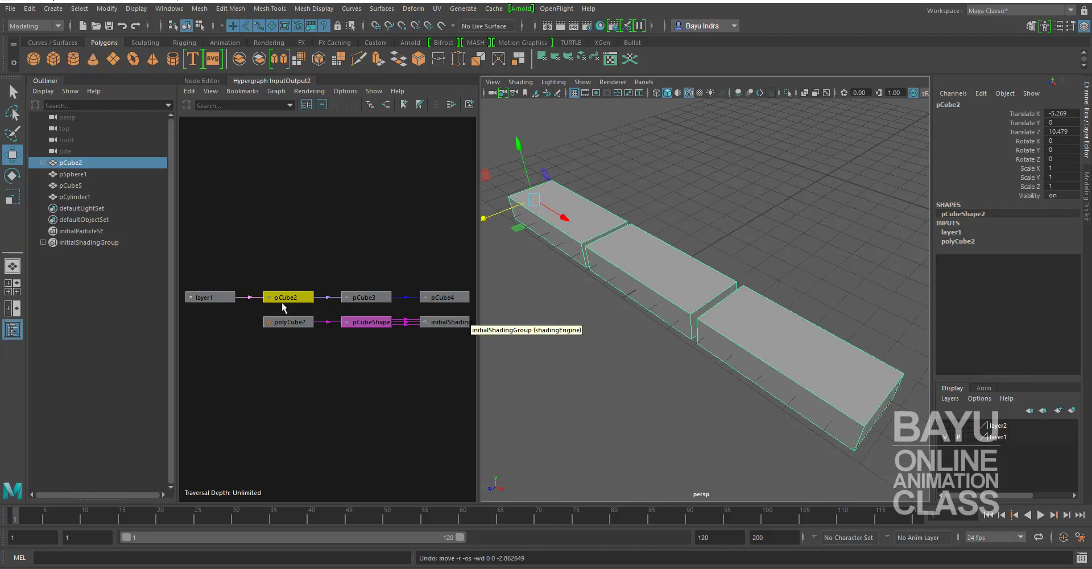
click(643, 271)
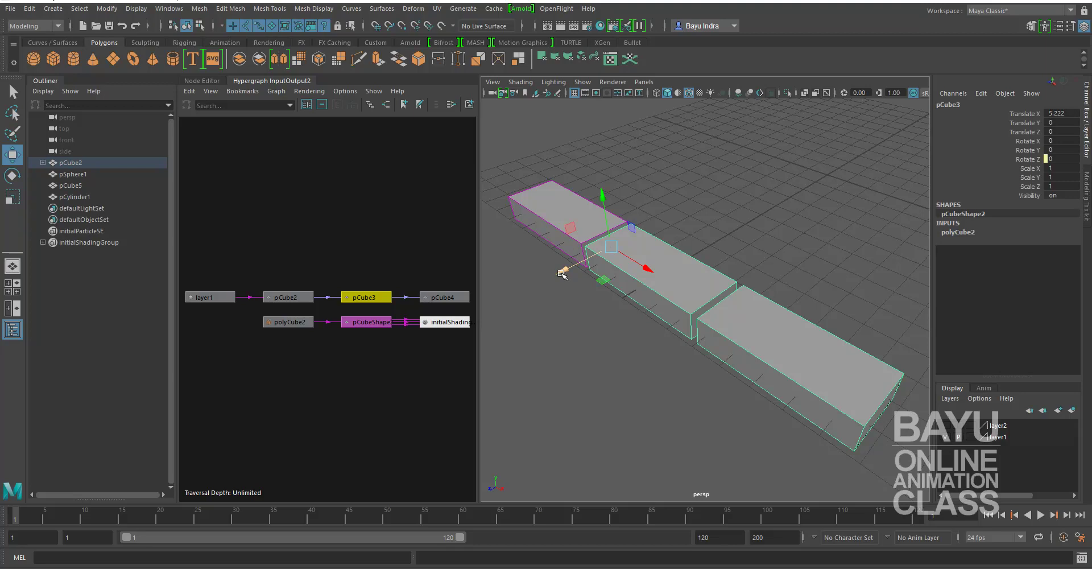
drag(562, 273, 651, 235)
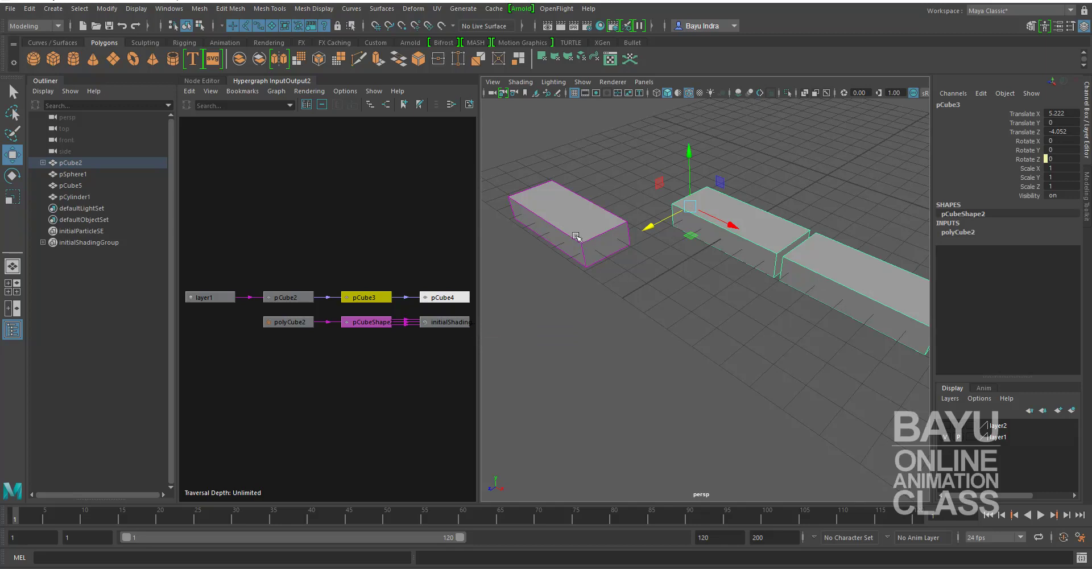
click(287, 297)
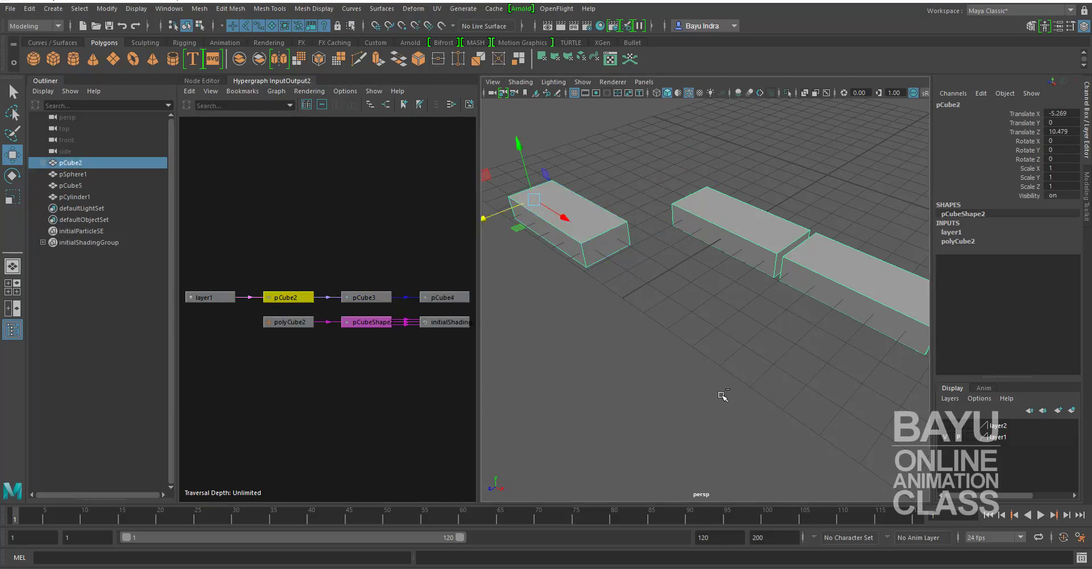
key(ctrl+z)
key(ctrl+z)
key(ctrl+z)
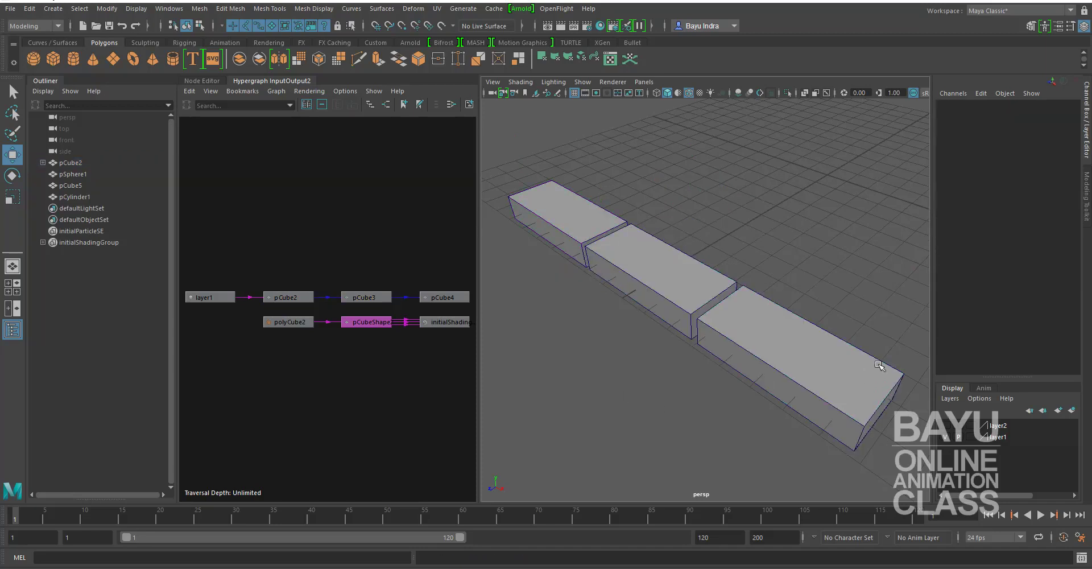
Step: Adjust the view around the box row and select the first box, pCube2
mouse_move(633, 382)
alt+mouse_down()
mouse_move(608, 414)
mouse_move(744, 390)
mouse_move(744, 404)
alt+mouse_up()
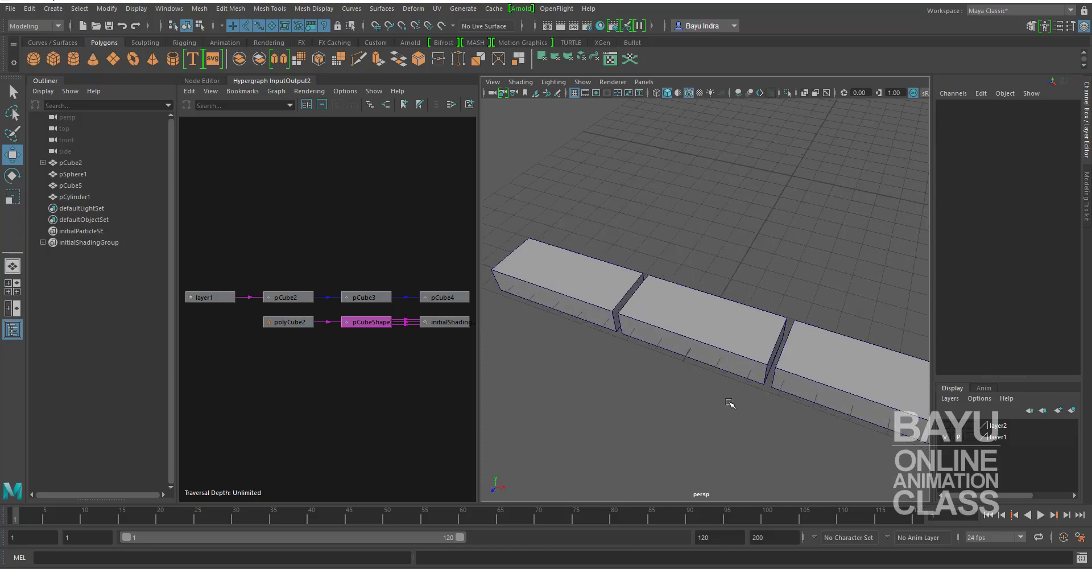
alt+middle_drag(732, 396, 718, 384)
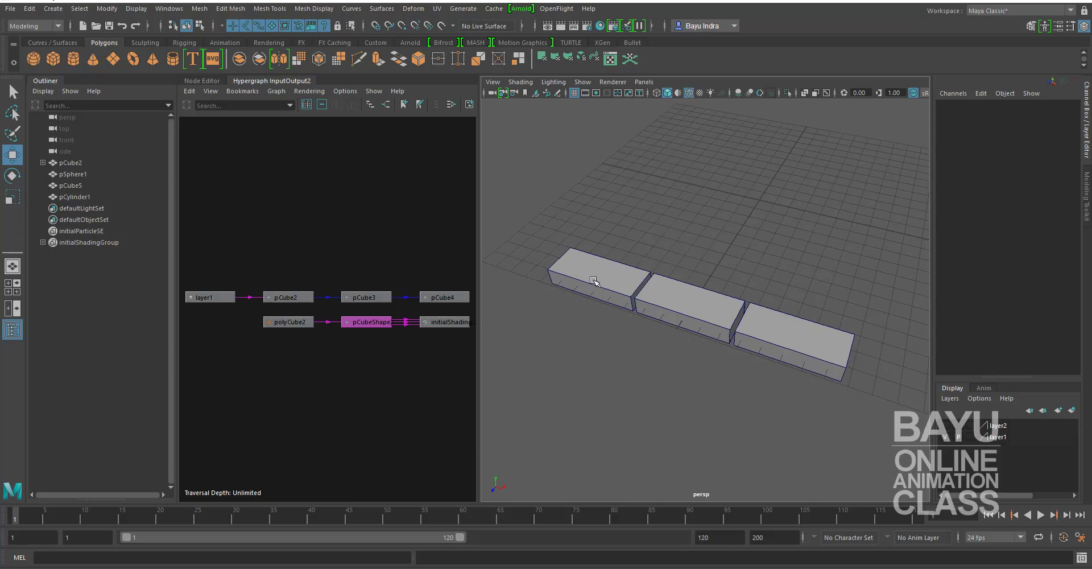
click(588, 274)
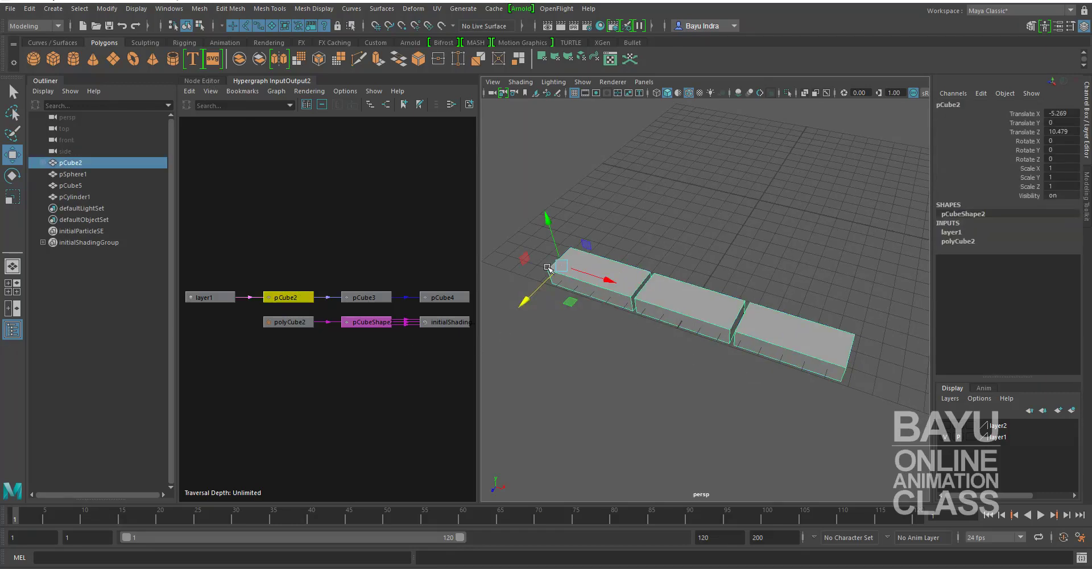
Step: Rotate pCube2 around Z to test the chain, then undo it
click(12, 176)
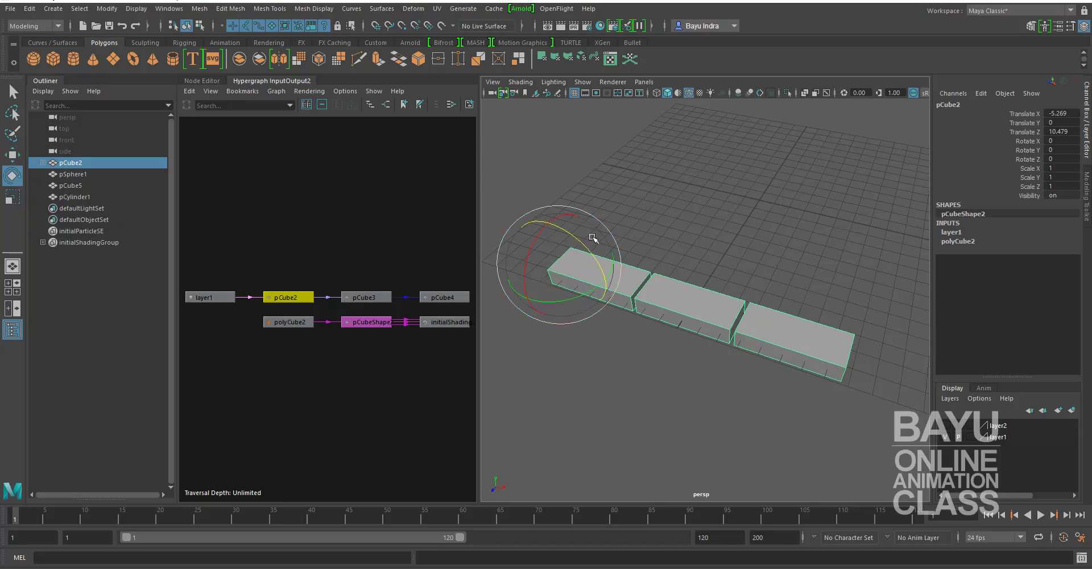
mouse_move(583, 249)
mouse_down()
mouse_move(557, 244)
mouse_move(565, 260)
mouse_up()
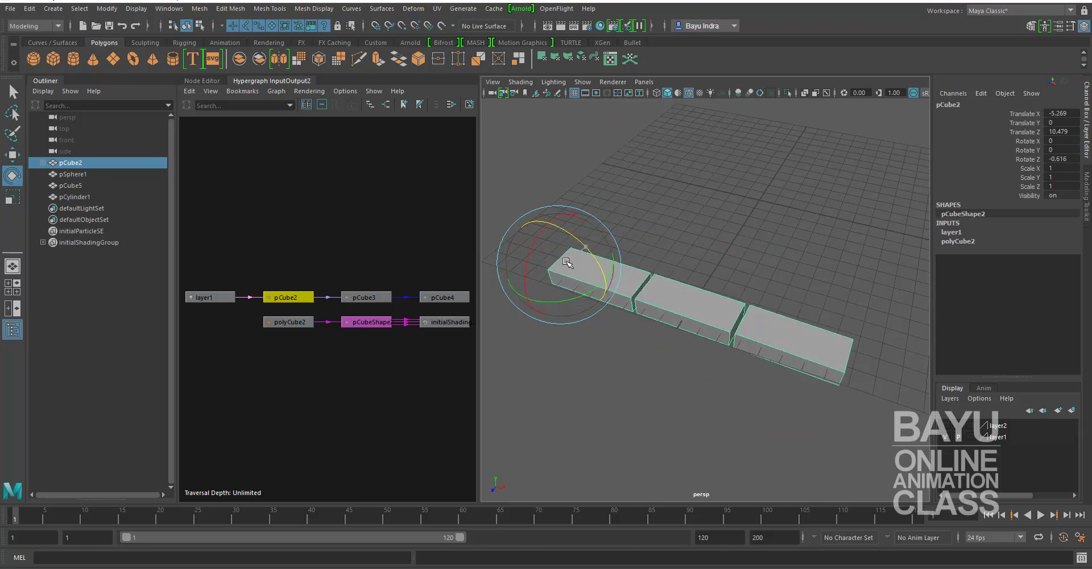
key(ctrl+z)
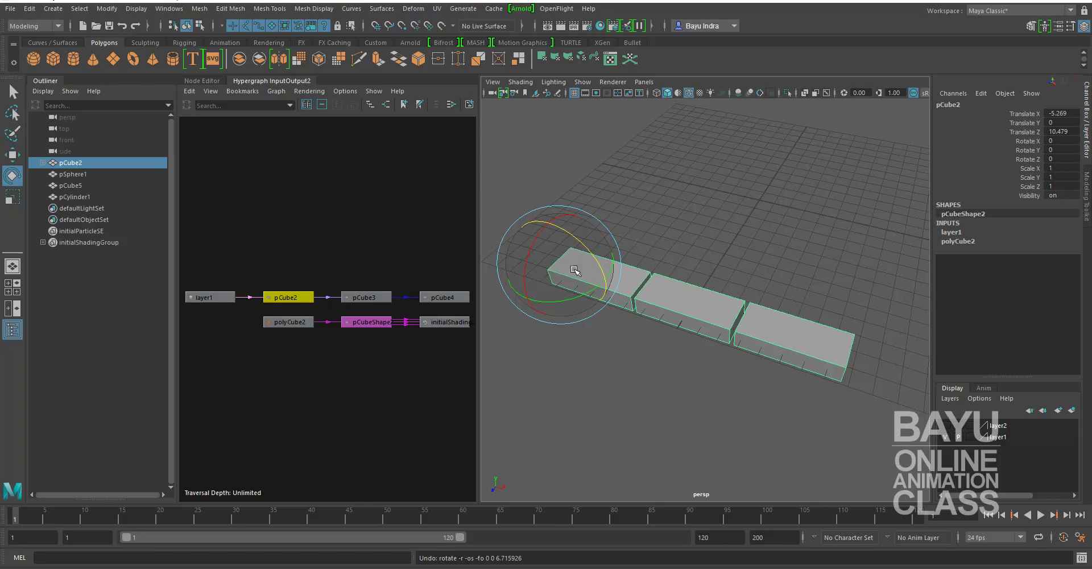
Step: Select pCube3 and pCube4, switch the panel to the Node Editor, and reselect pCube2
click(692, 312)
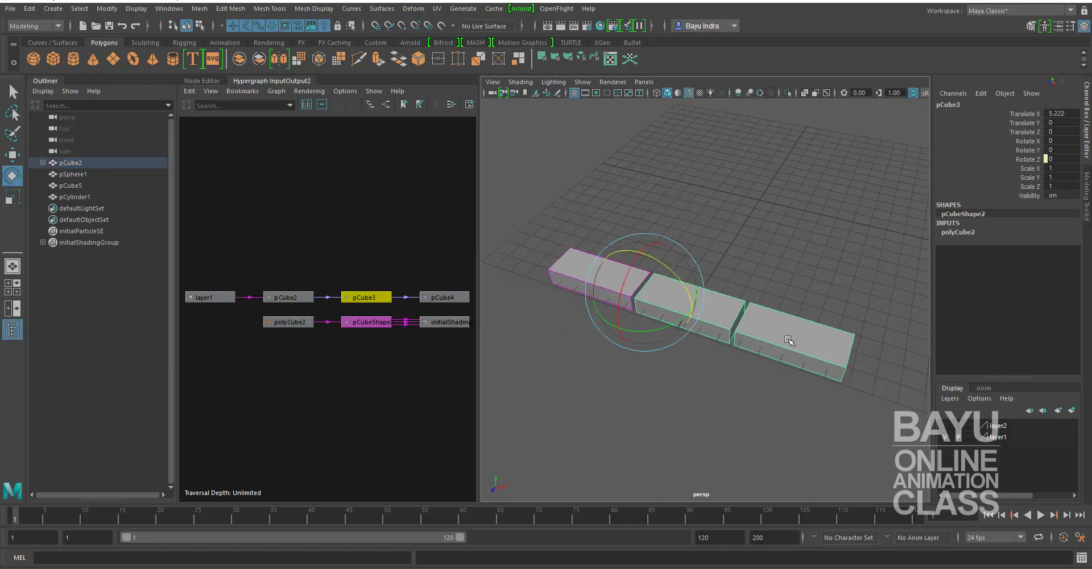
click(785, 337)
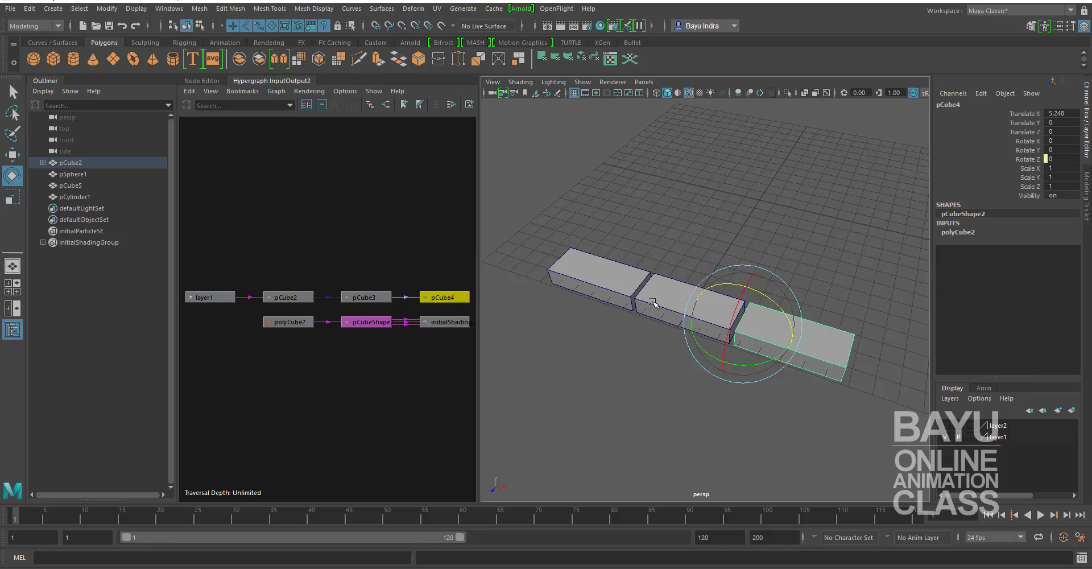
click(202, 81)
drag(528, 229, 839, 400)
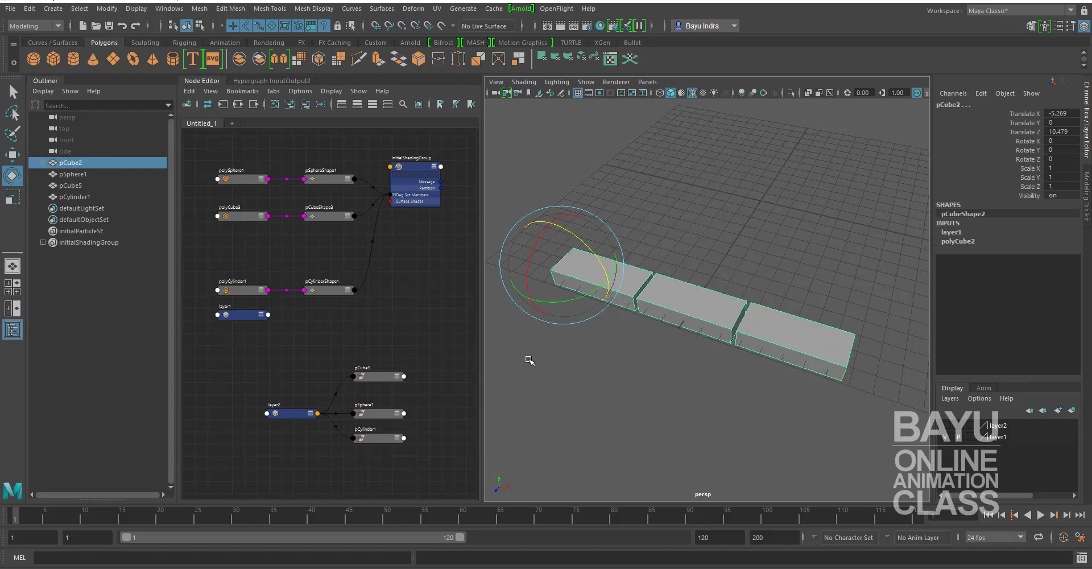
Step: Graph pCube2's connections and expand pCube2, pCube3 and pCube4 to full attribute lists
click(239, 104)
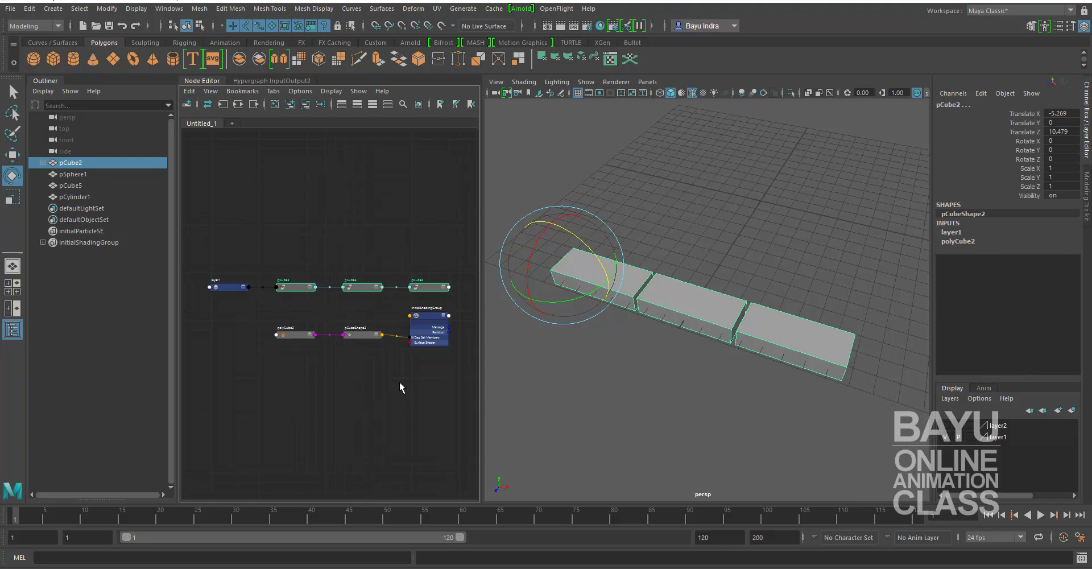
scroll(399, 383, up, 2)
alt+middle_drag(309, 341, 280, 390)
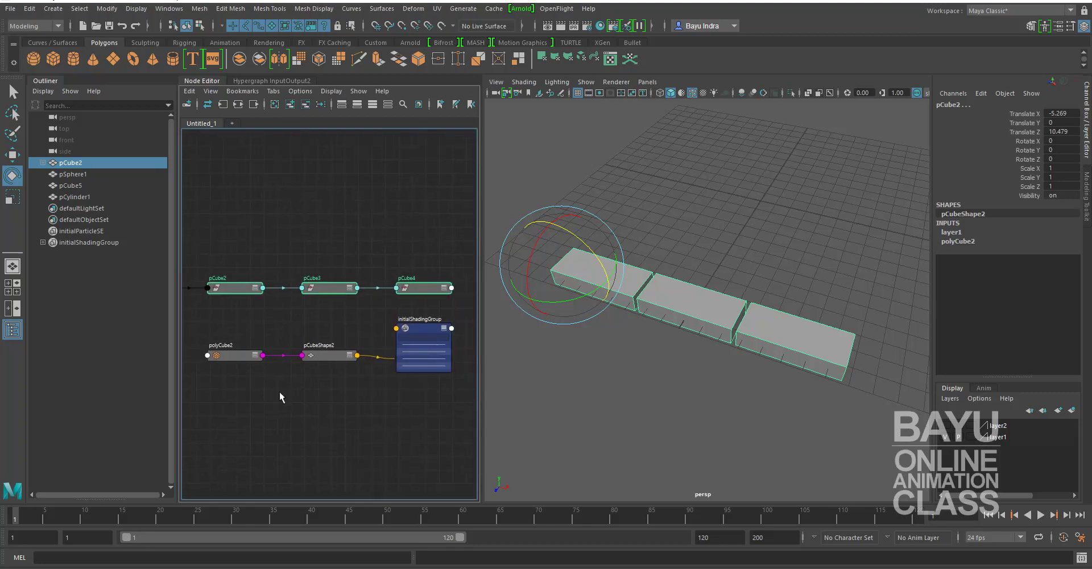
click(255, 287)
click(348, 288)
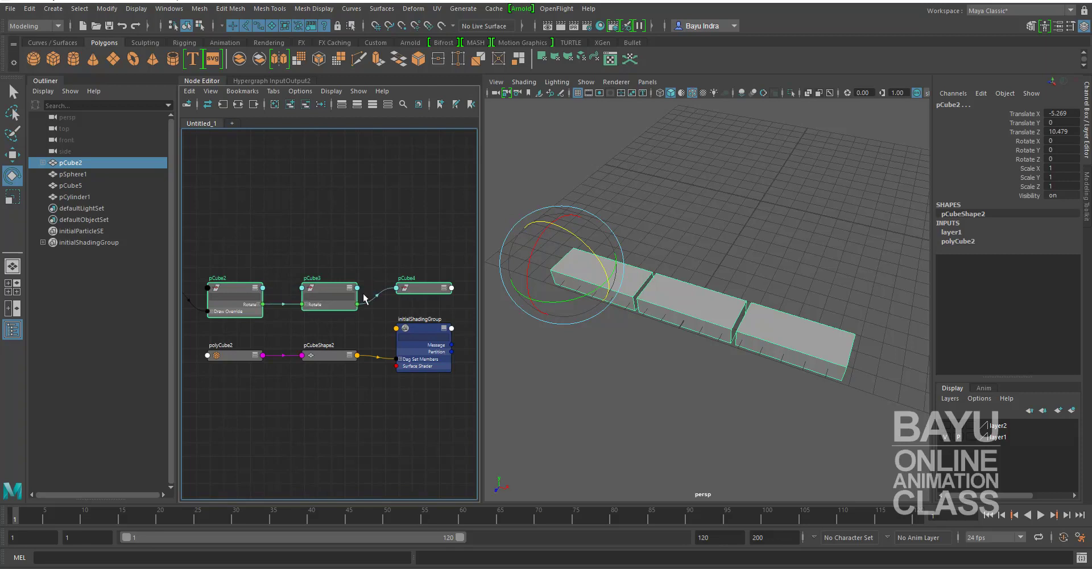
click(445, 287)
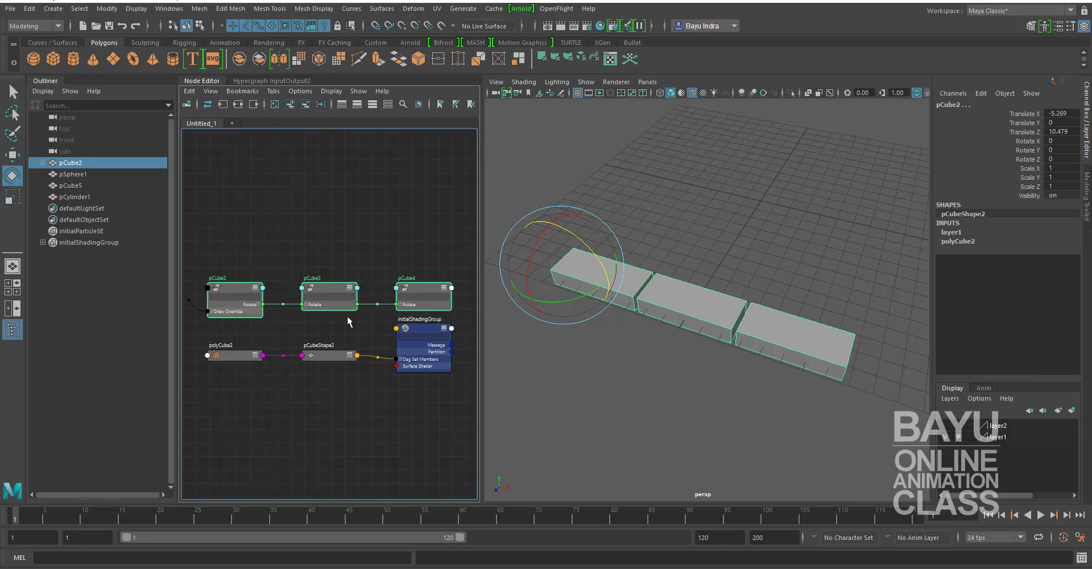
click(255, 288)
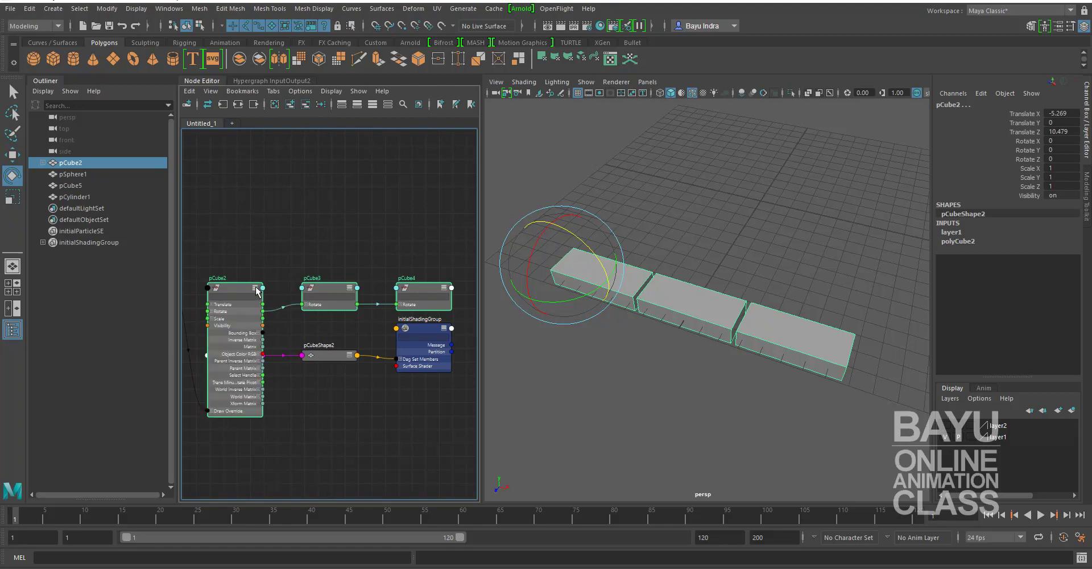
click(351, 287)
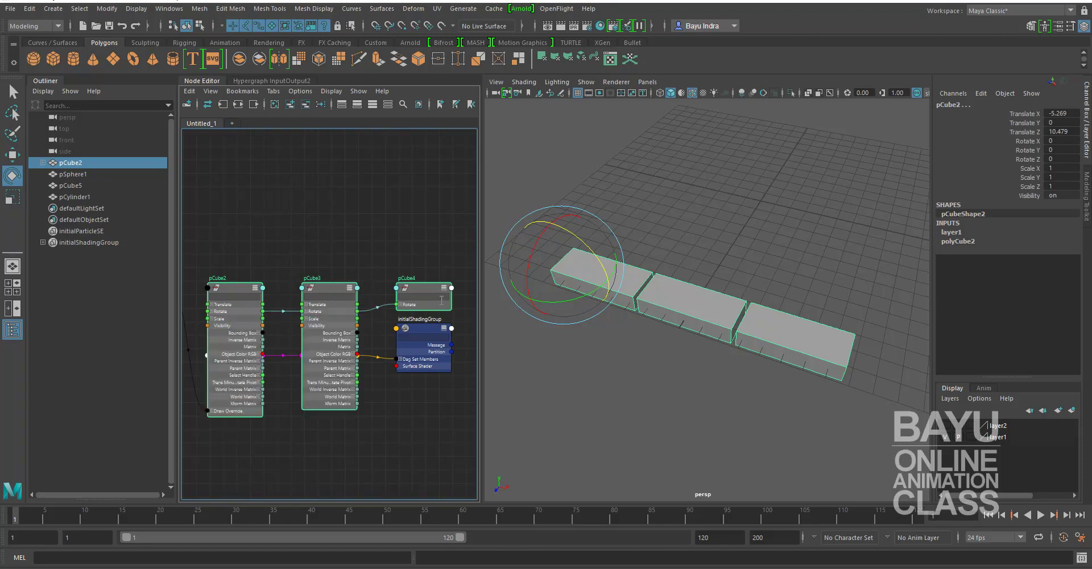
click(444, 288)
Step: Expand Rotate into X, Y, Z on pCube2, pCube3 and pCube4
mouse_move(237, 261)
mouse_down()
mouse_move(419, 294)
mouse_move(428, 184)
mouse_up()
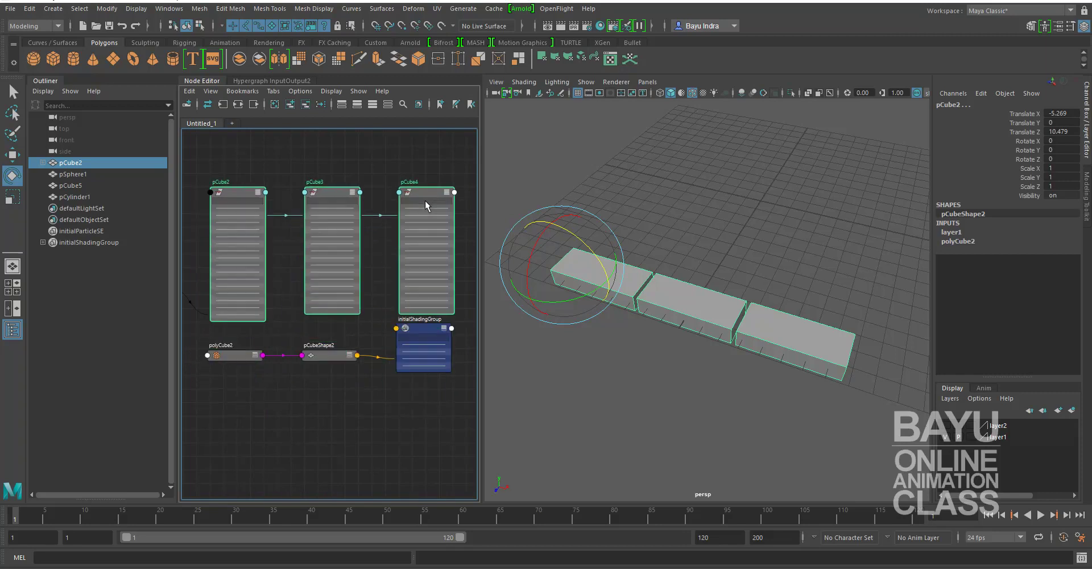
alt+middle_drag(378, 312, 383, 342)
scroll(305, 350, up, 5)
alt+middle_drag(310, 366, 346, 377)
key(f)
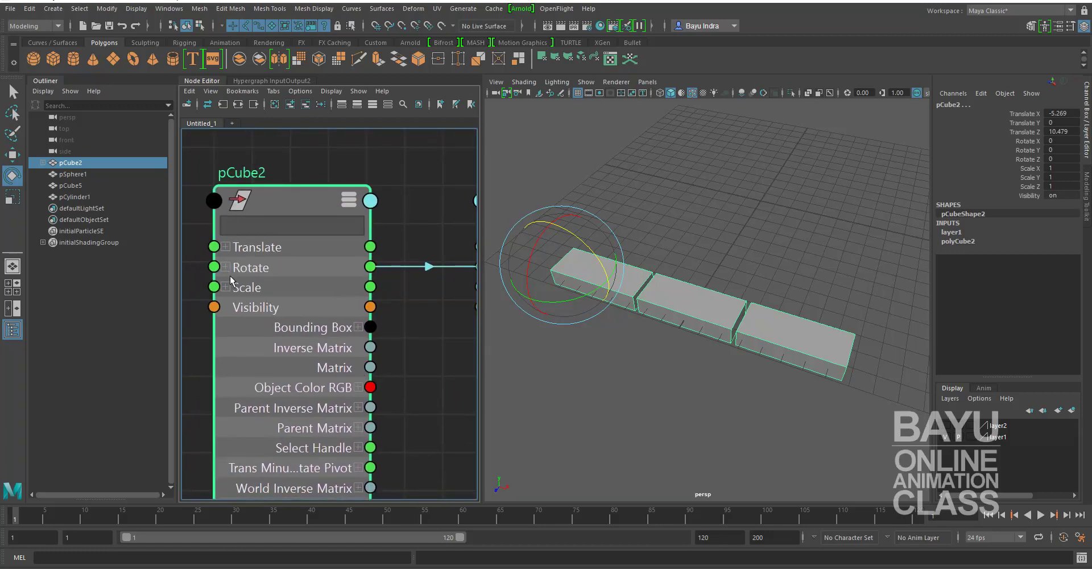
click(226, 267)
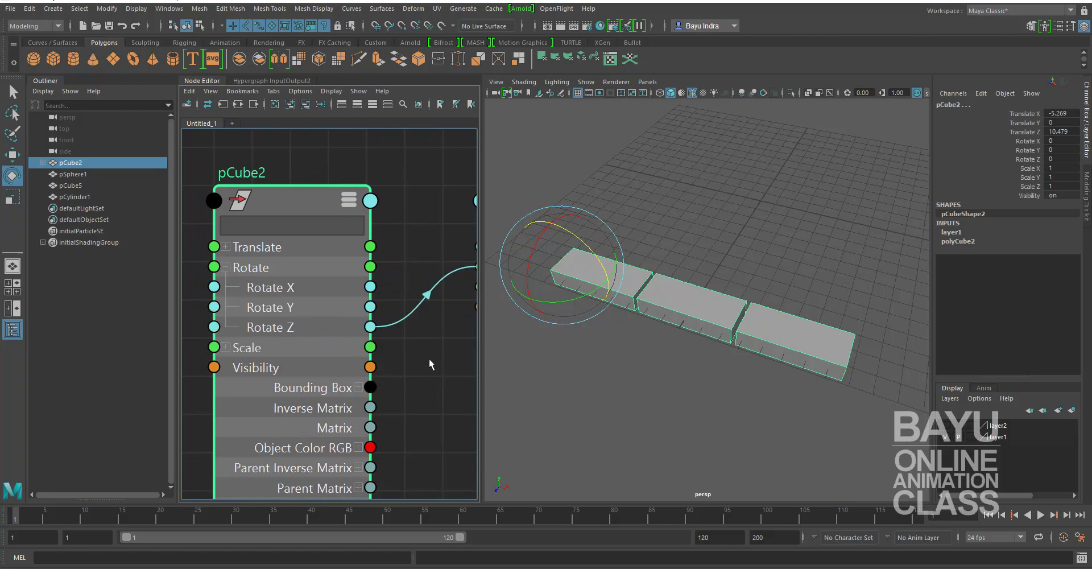
alt+middle_drag(432, 364, 295, 348)
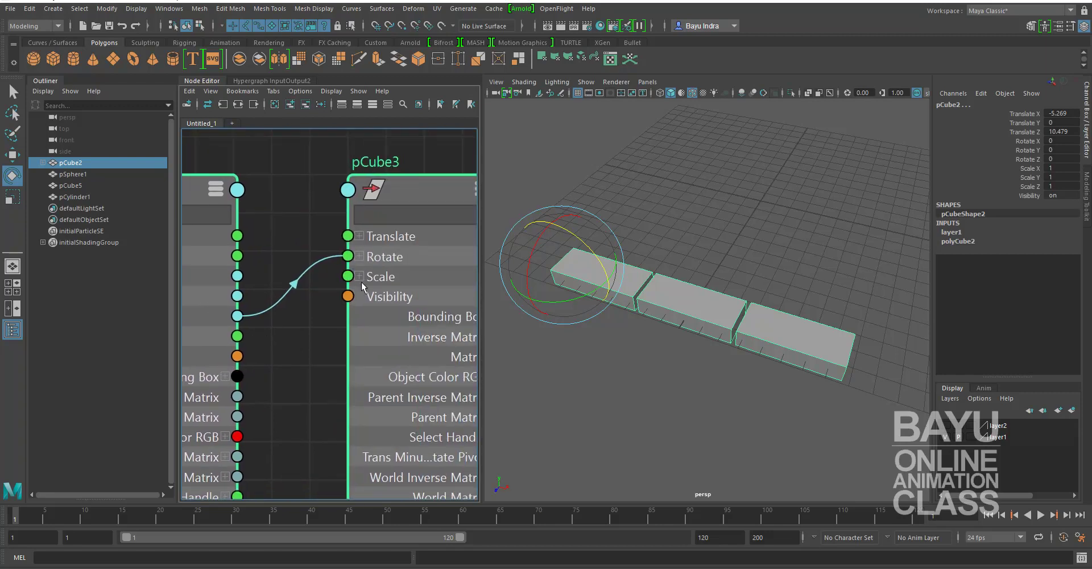
click(360, 258)
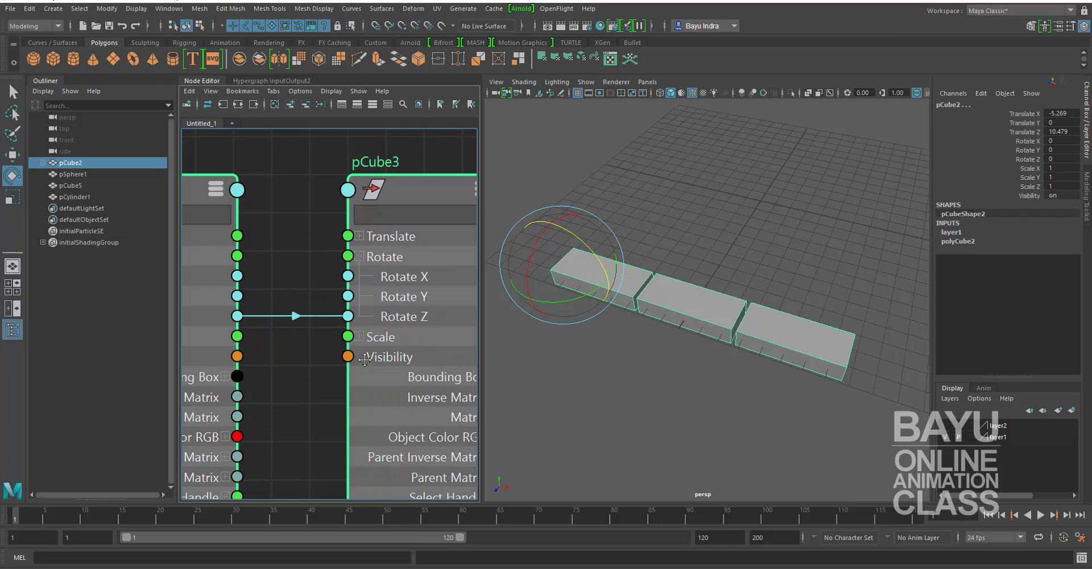
alt+middle_drag(376, 360, 238, 353)
alt+middle_drag(444, 338, 326, 333)
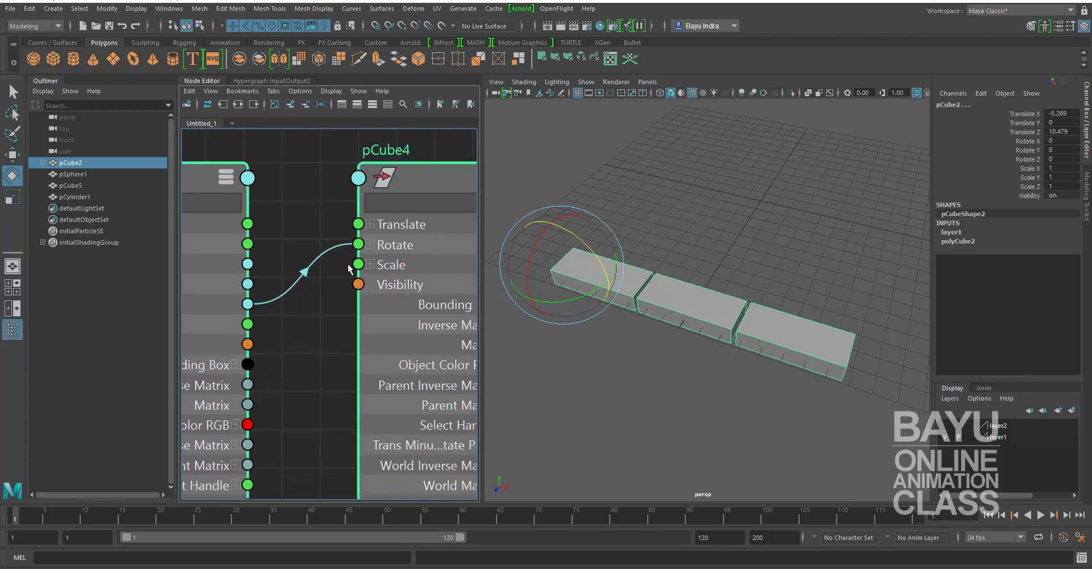
click(374, 244)
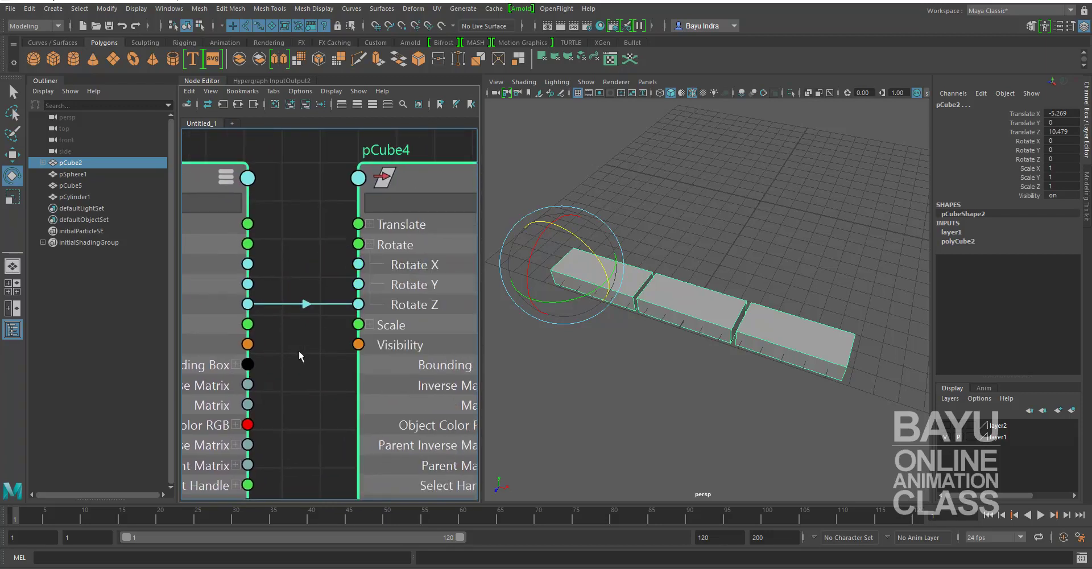
Step: Fit all three cube nodes and their Rotate Z links in view
scroll(298, 351, down, 5)
scroll(358, 383, up, 2)
scroll(387, 381, up, 1)
alt+middle_drag(387, 381, 371, 374)
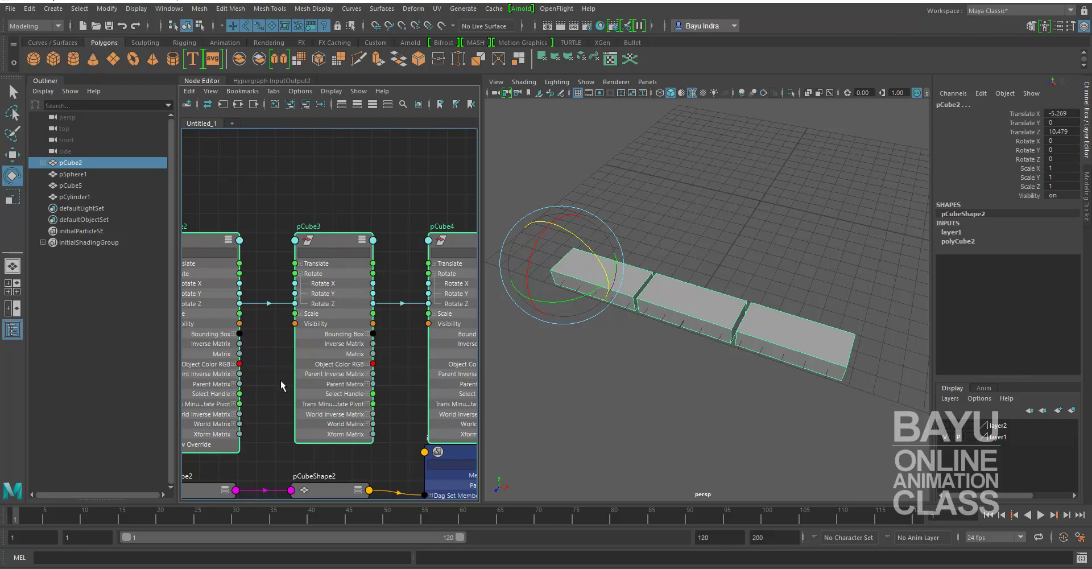
scroll(281, 380, down, 2)
alt+middle_drag(277, 394, 282, 370)
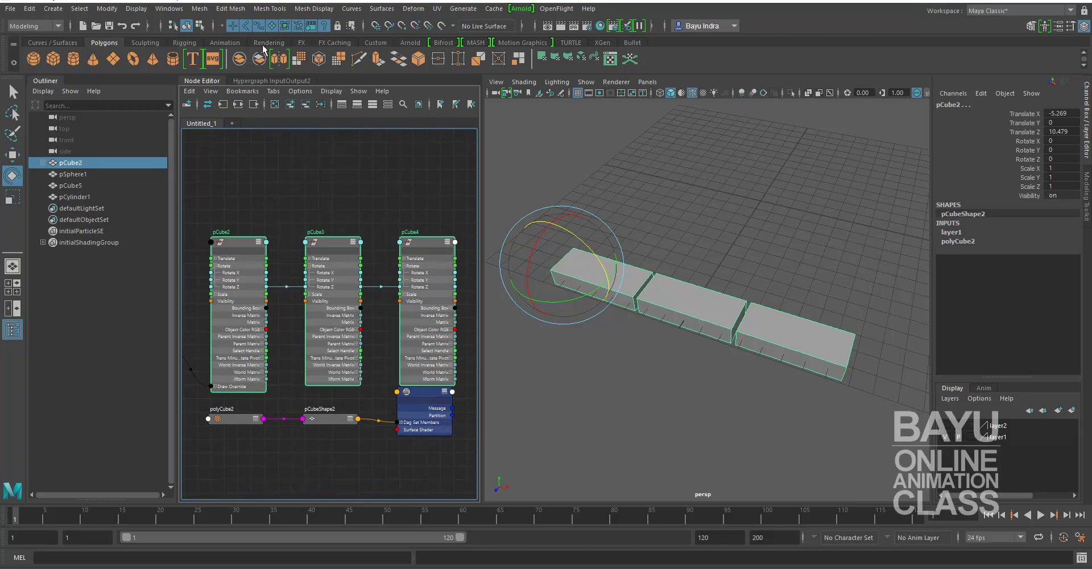
click(171, 9)
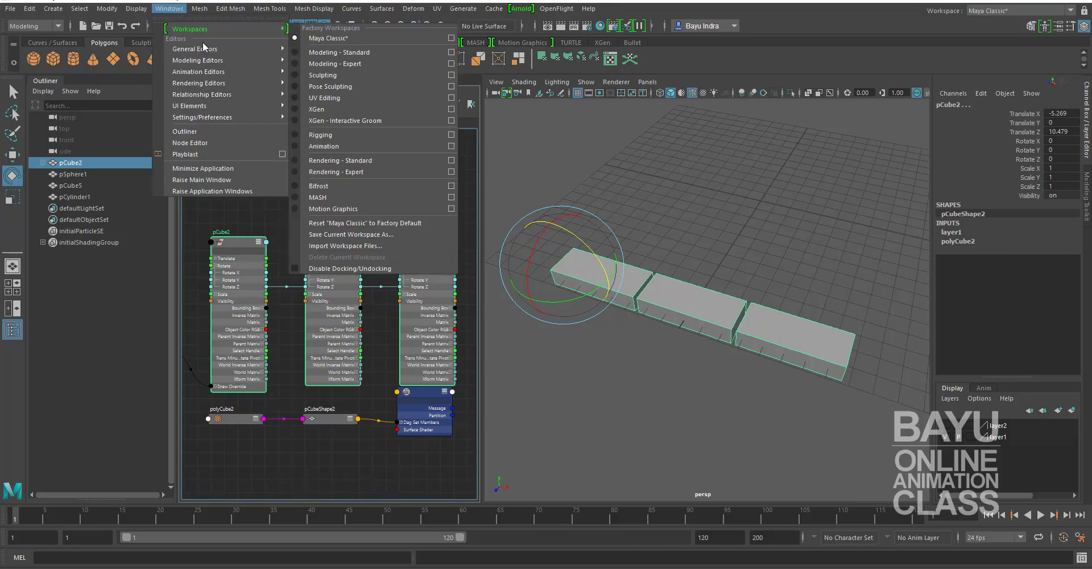
mouse_move(196, 49)
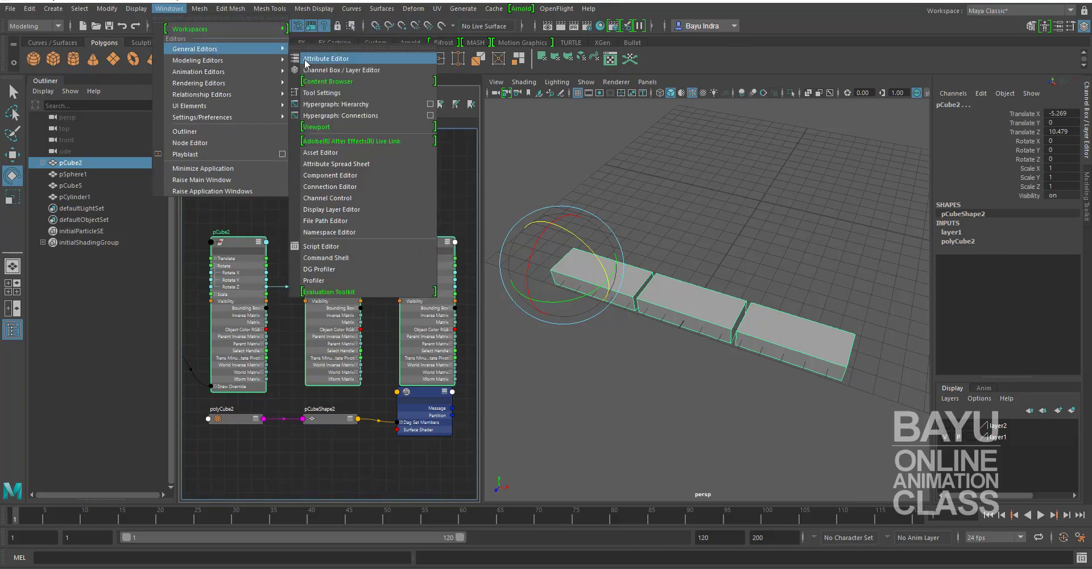
Step: Load pCube2 as source and pCube3 as target in the Connection Editor
click(349, 191)
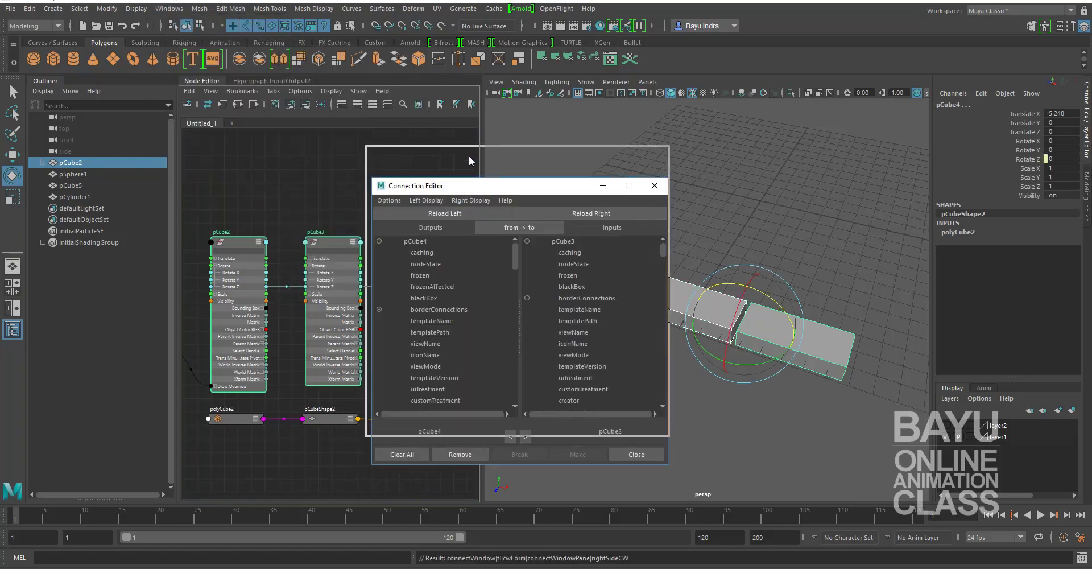
click(237, 246)
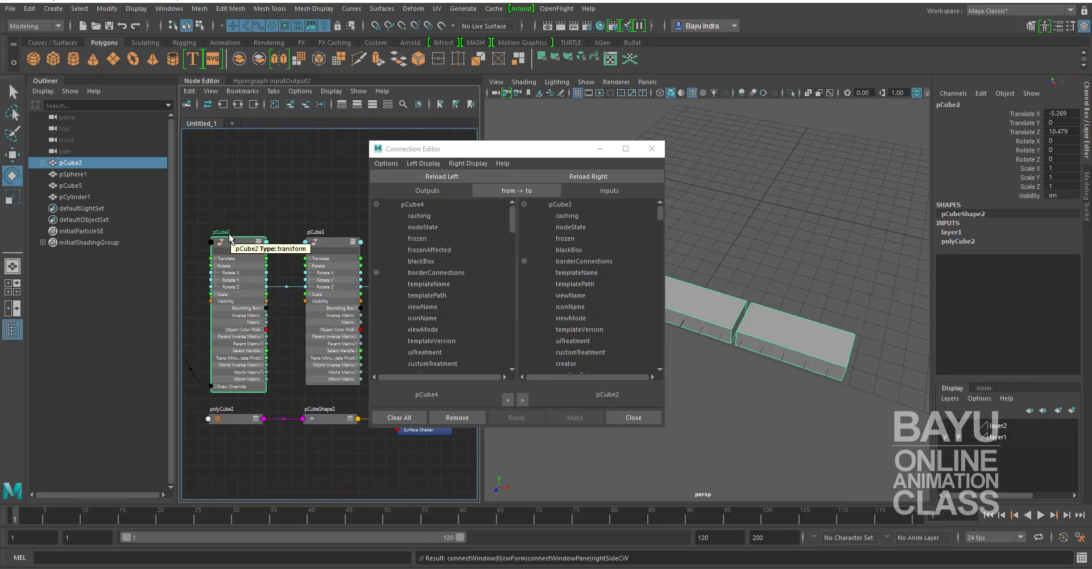
click(410, 176)
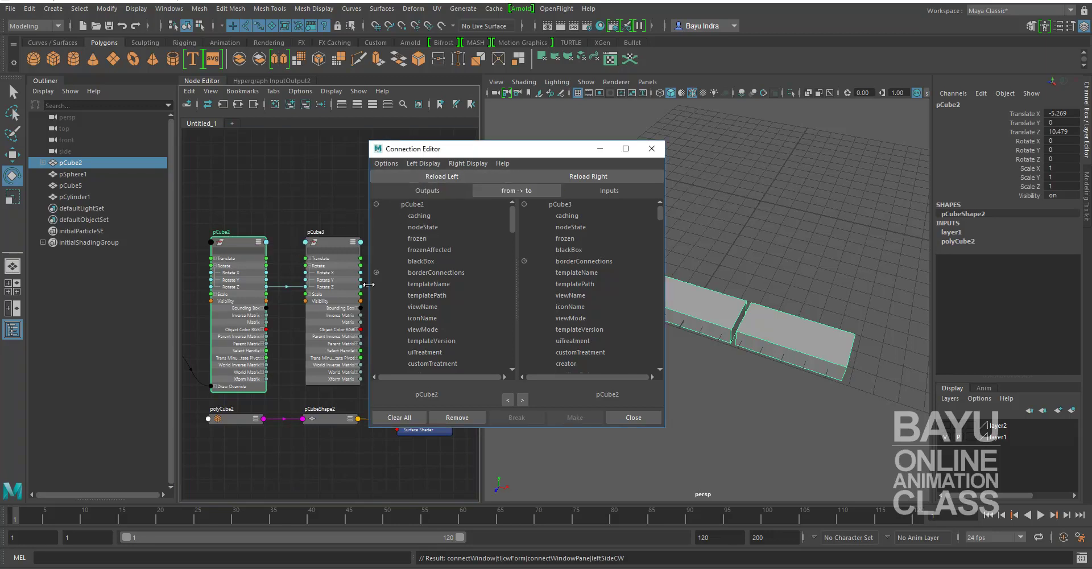
click(327, 243)
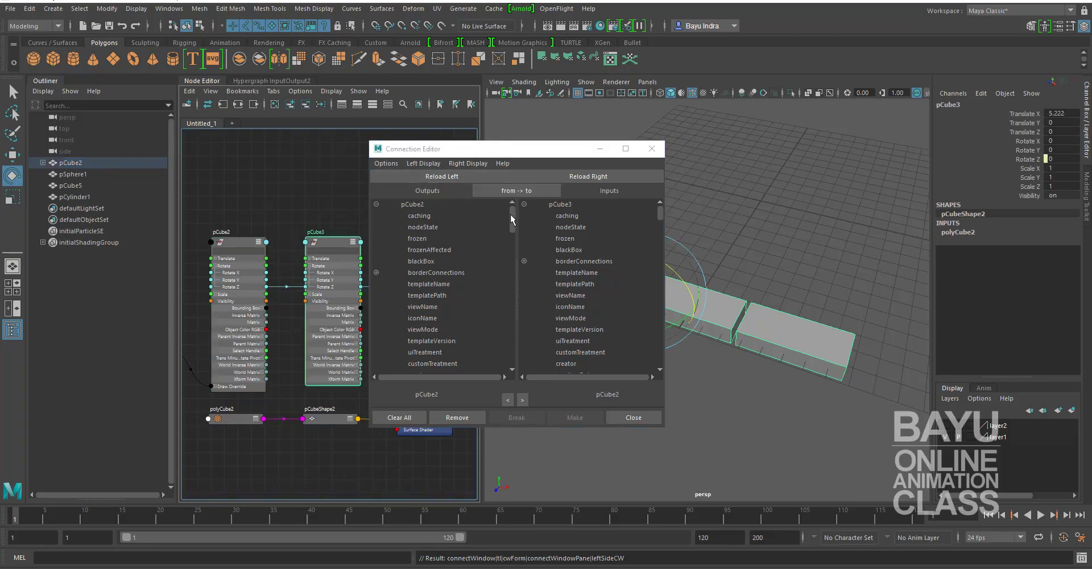
click(562, 176)
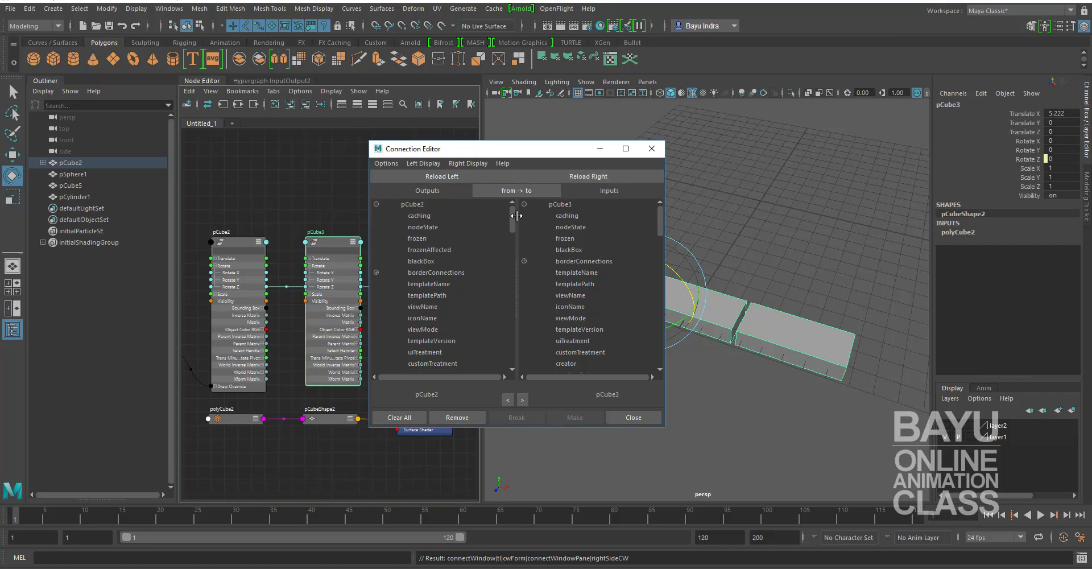
Step: Expand rotate on both sides and confirm pCube2's rotateZ feeds pCube3's rotateZ
drag(513, 217, 513, 306)
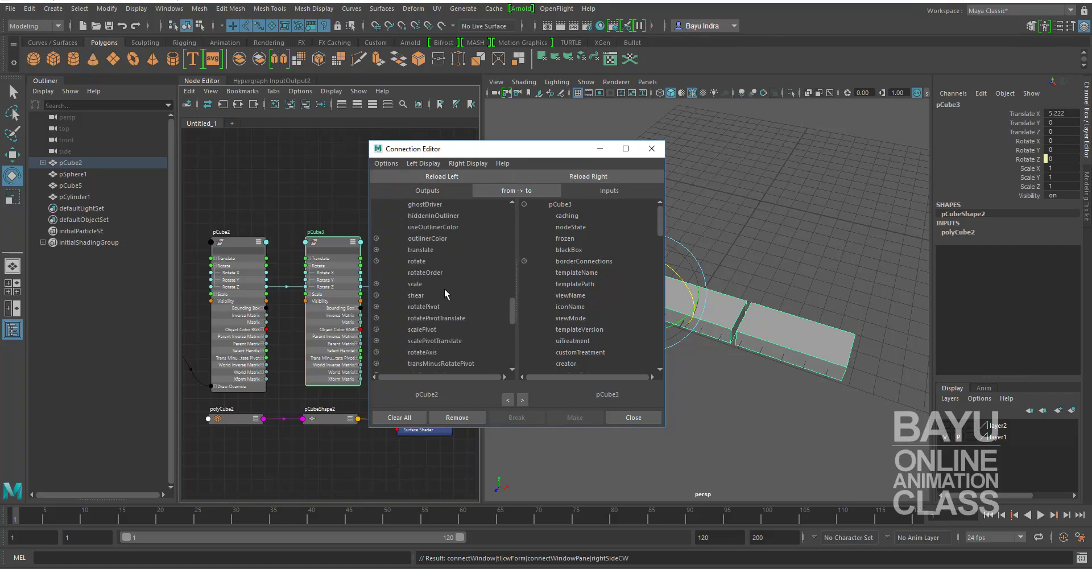
click(378, 259)
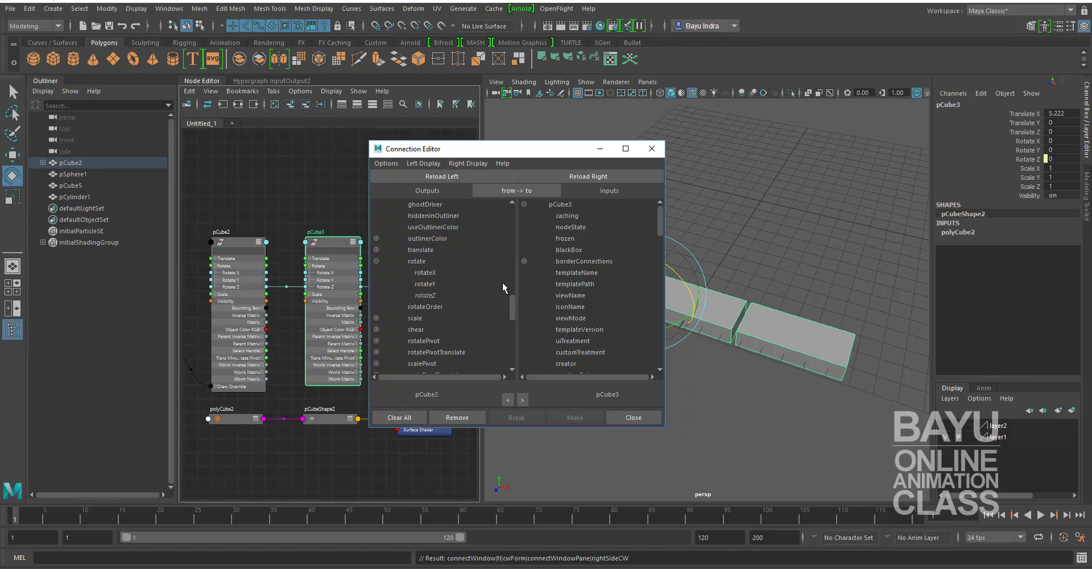
drag(658, 215, 649, 298)
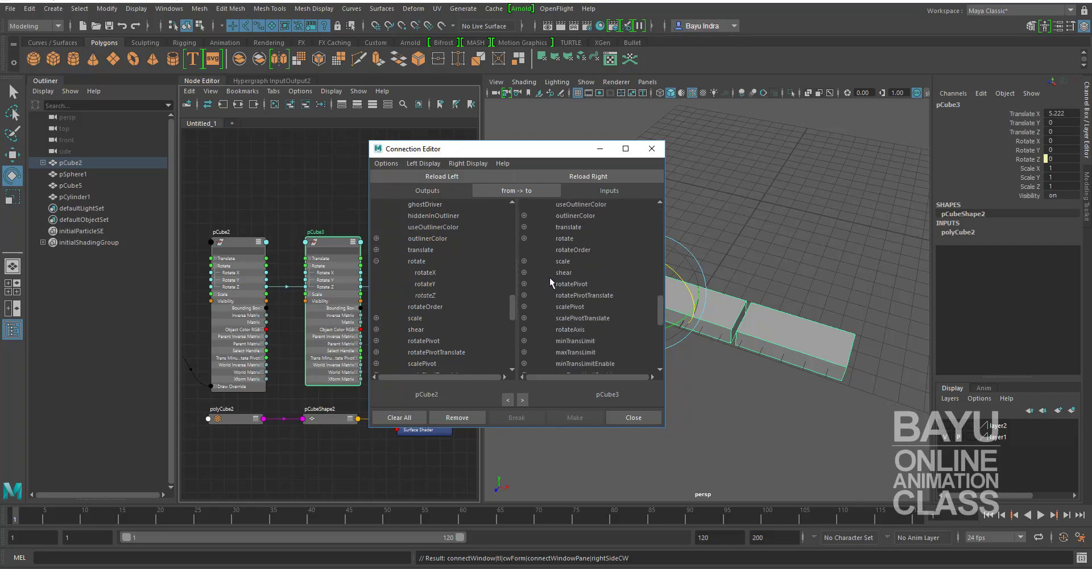
click(524, 238)
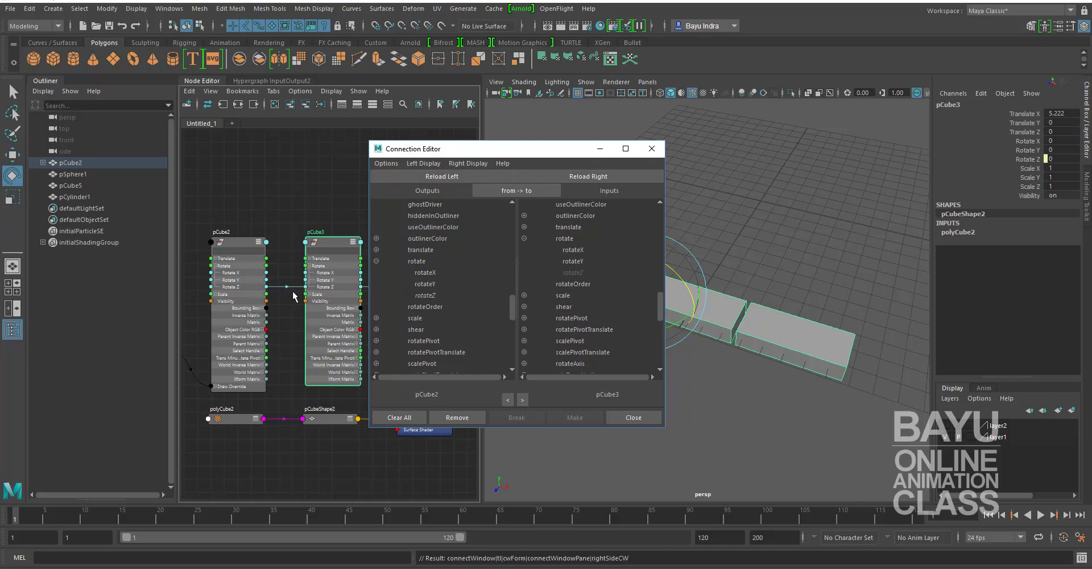
click(429, 295)
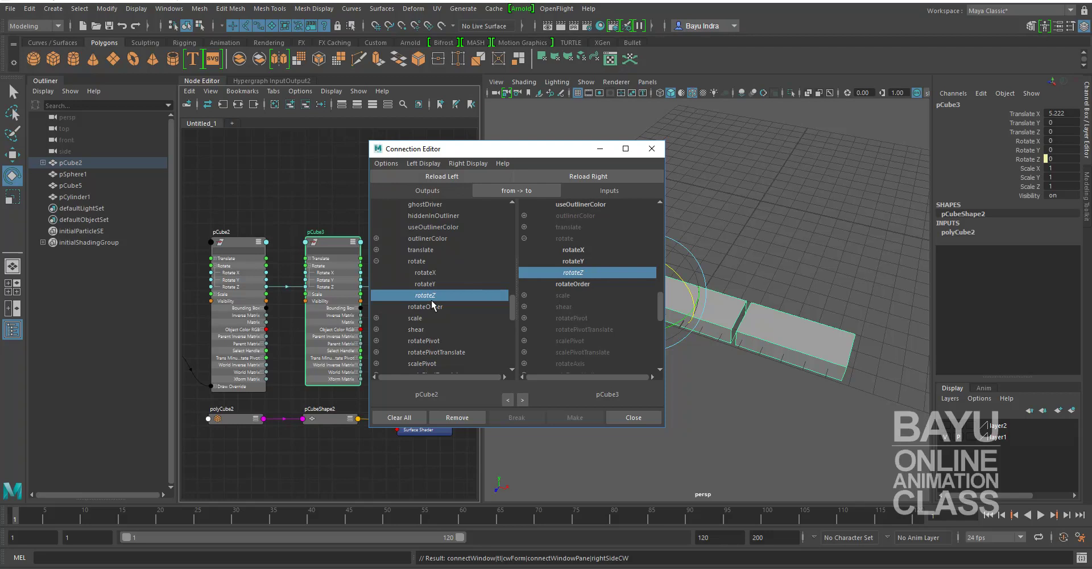
drag(474, 156, 487, 167)
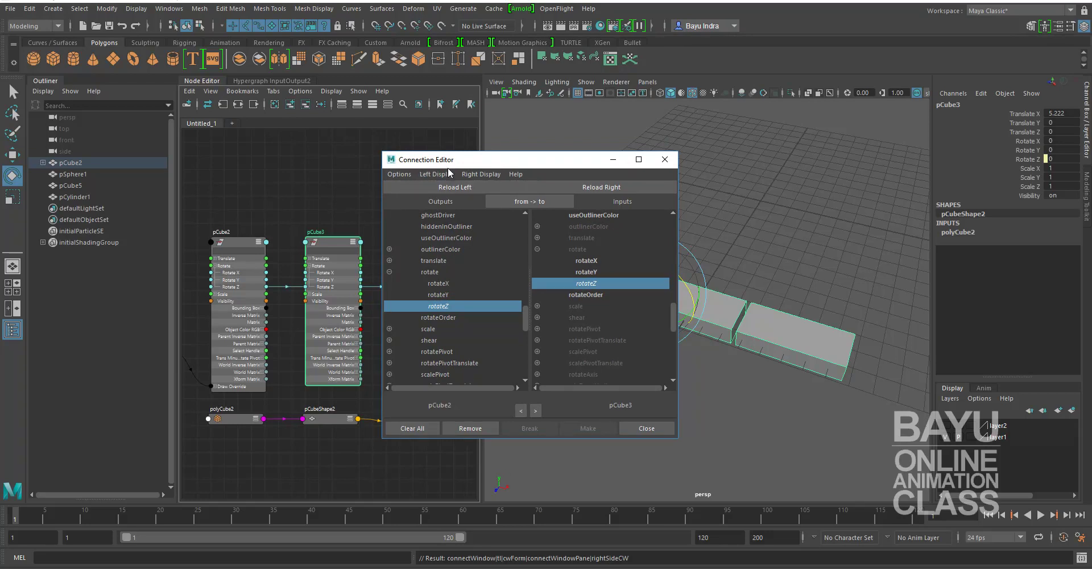
Step: Close the Connection Editor, then test-rotate pCube2 around Z and Y, undoing each
click(665, 159)
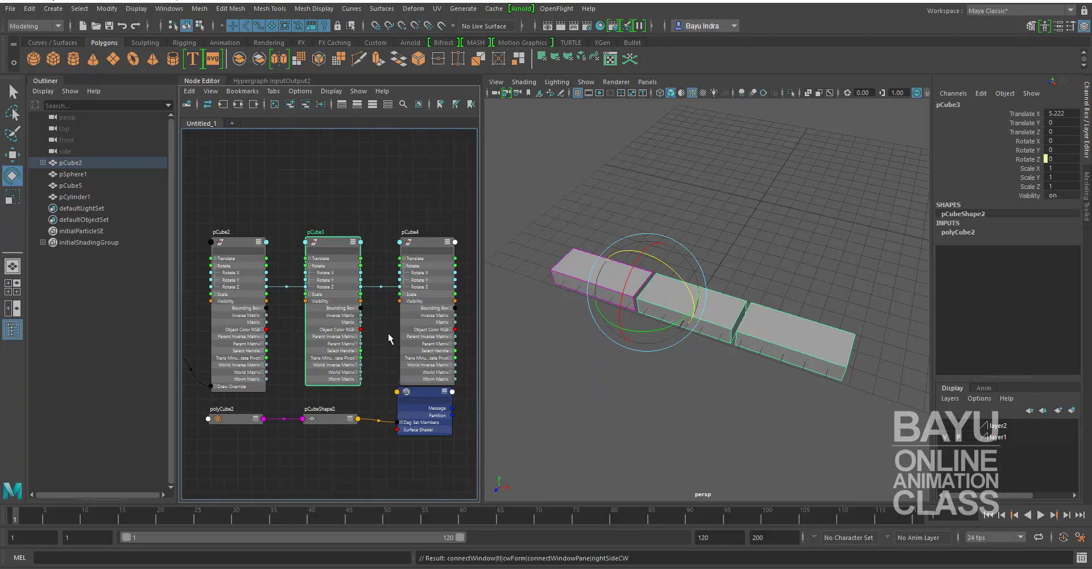
click(522, 402)
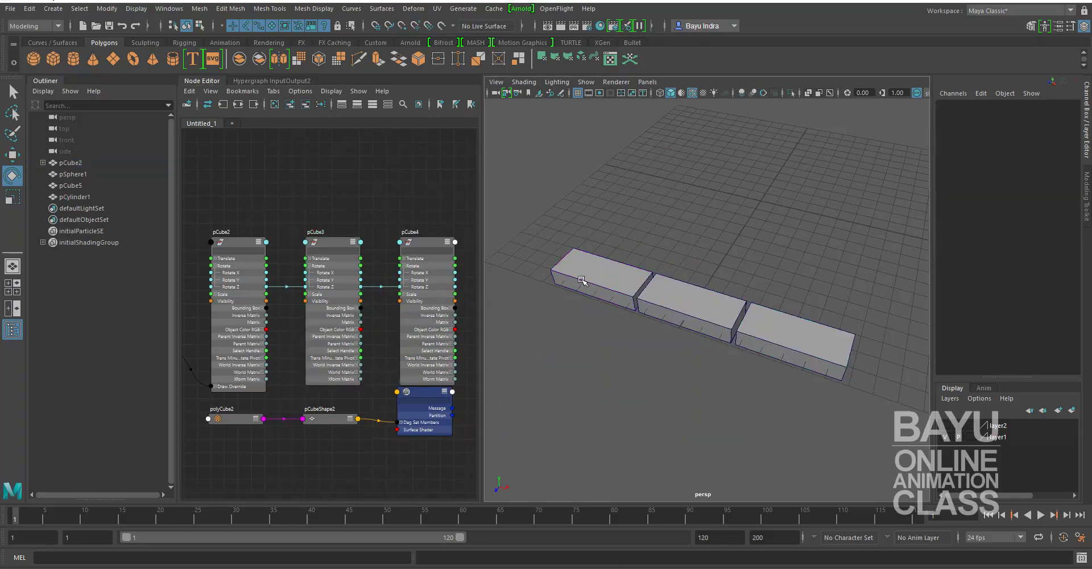
click(574, 278)
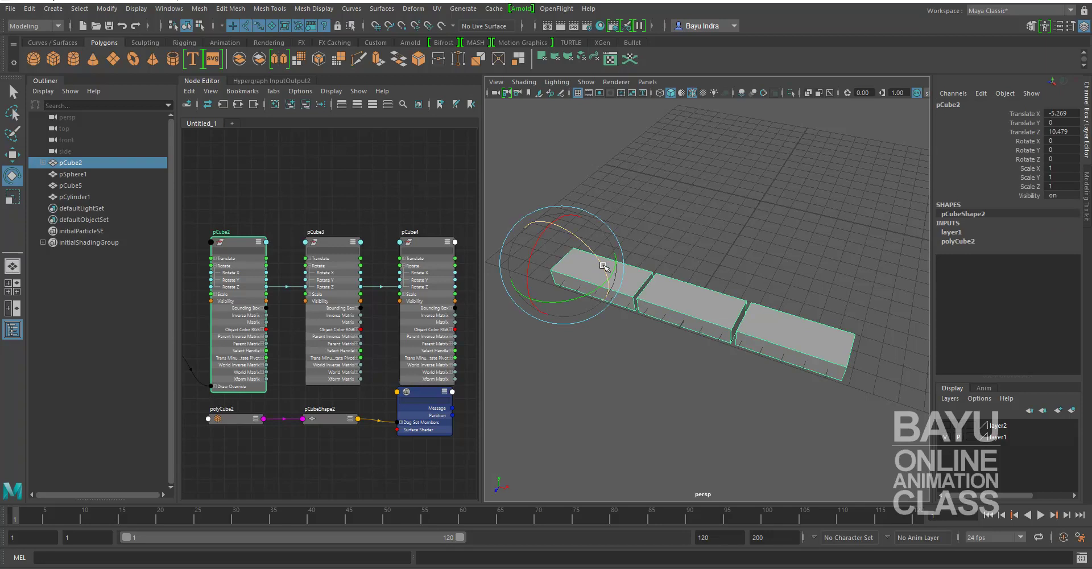
drag(604, 266, 608, 284)
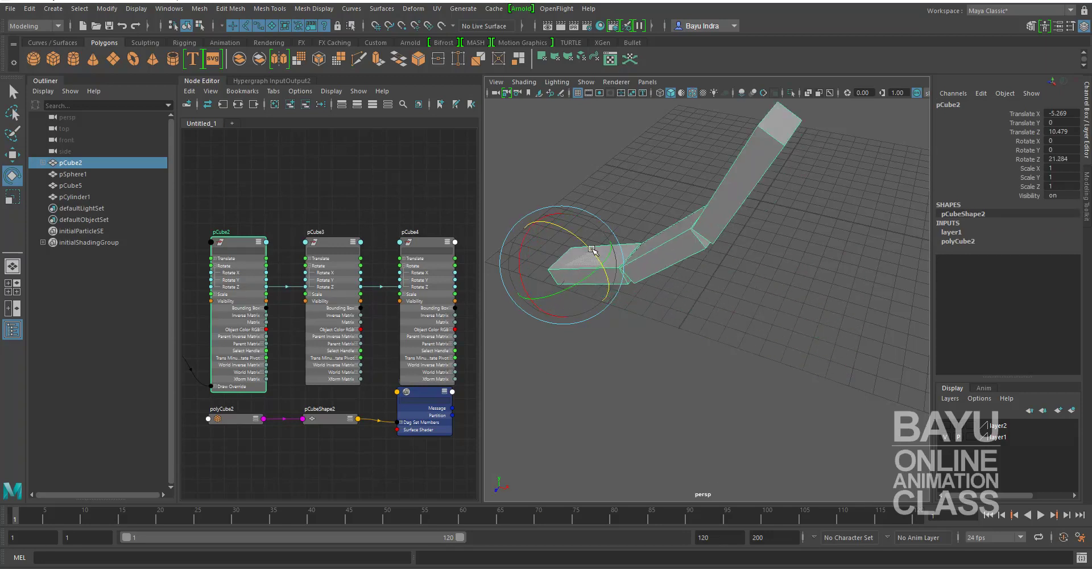
key(ctrl+z)
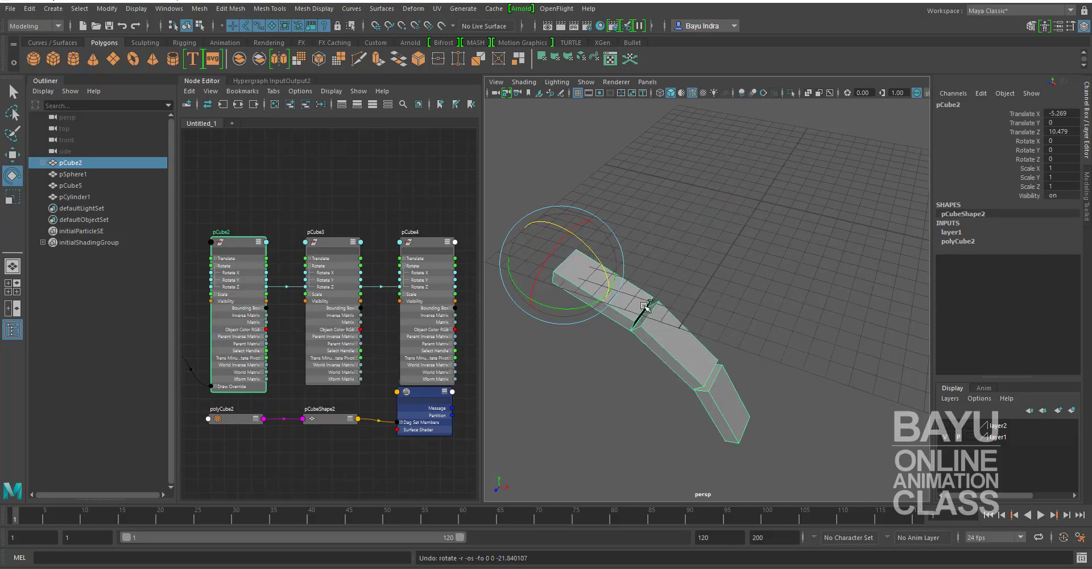
drag(562, 302, 590, 305)
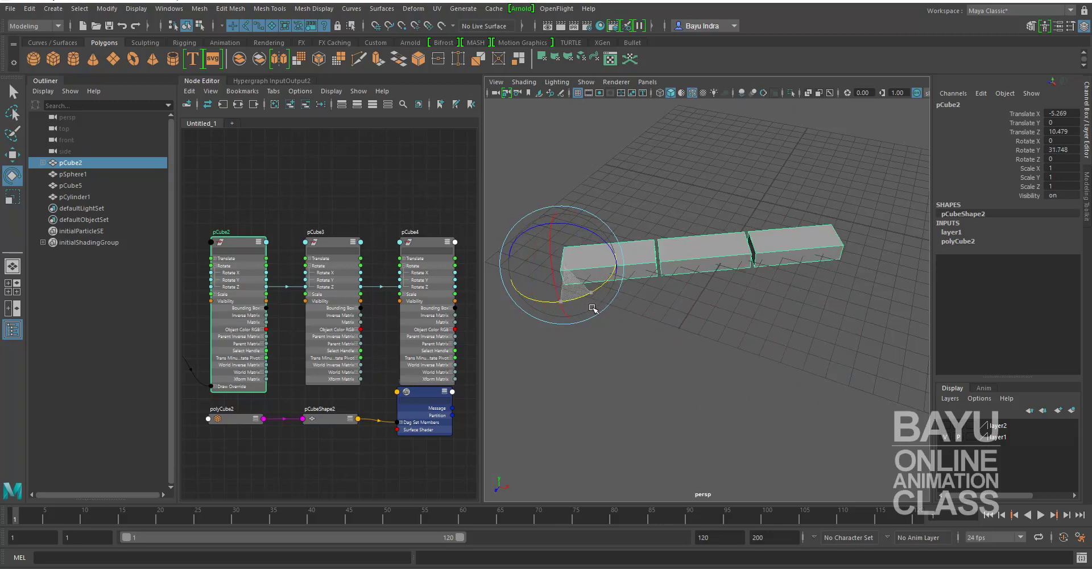
key(ctrl+z)
Step: Select all three cubes, test-rotate them around Y, X and Z, undo, and deselect
click(760, 410)
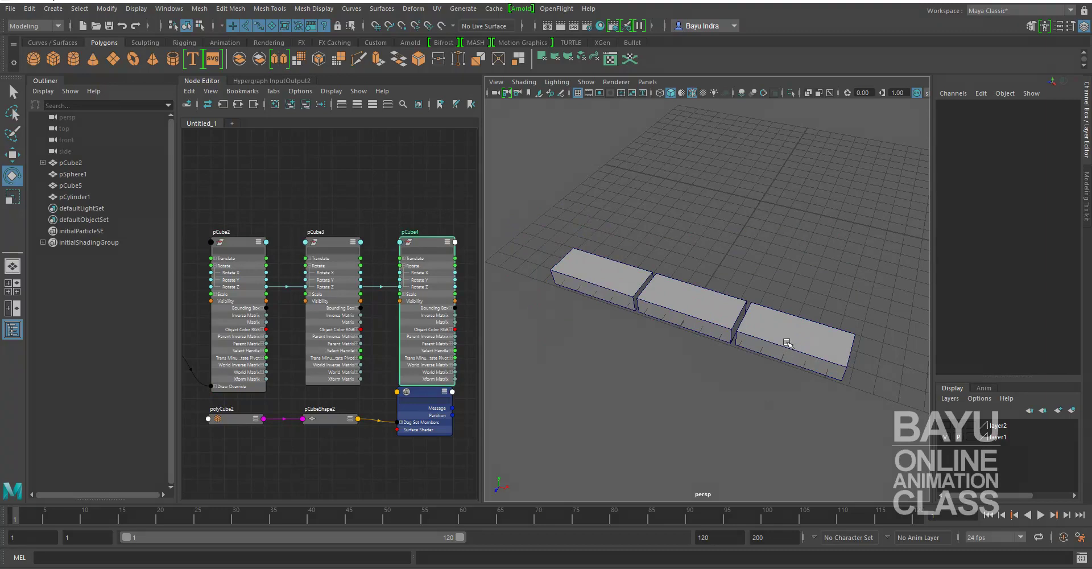
click(787, 342)
shift+click(691, 304)
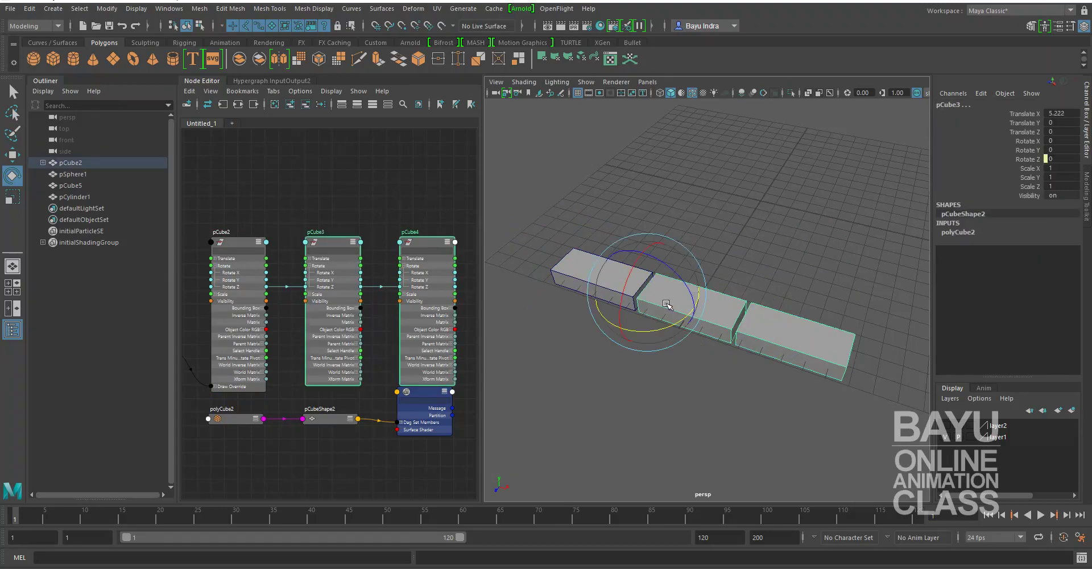
shift+click(567, 269)
drag(561, 303, 593, 302)
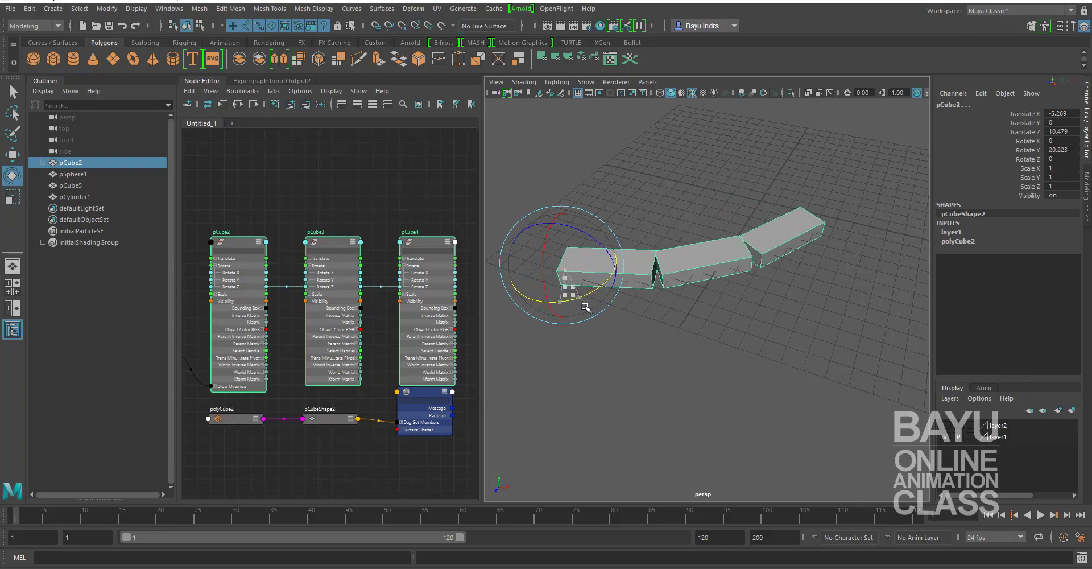
drag(593, 302, 585, 305)
drag(595, 249, 584, 236)
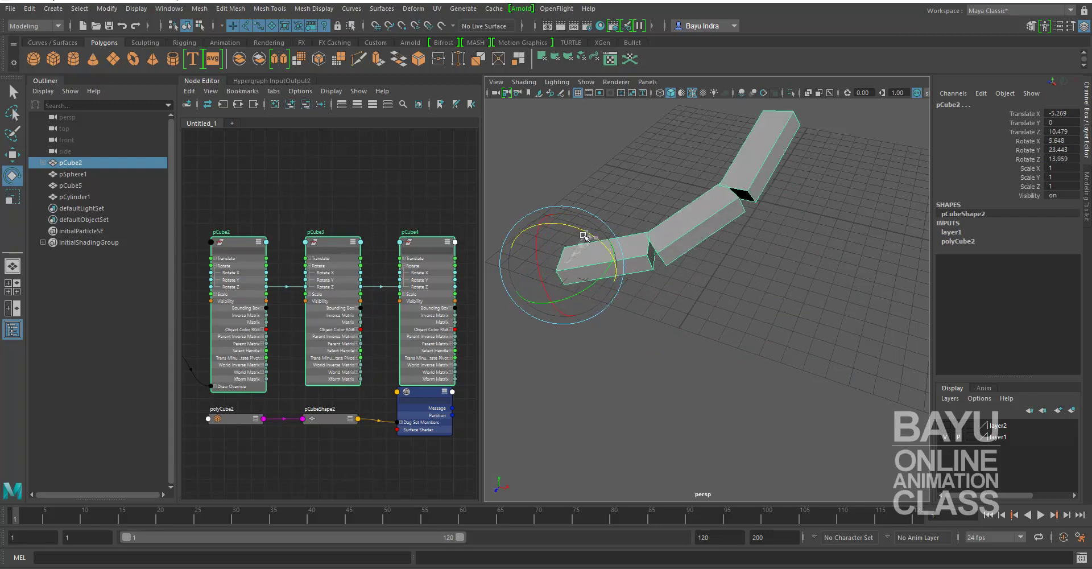
key(ctrl+z)
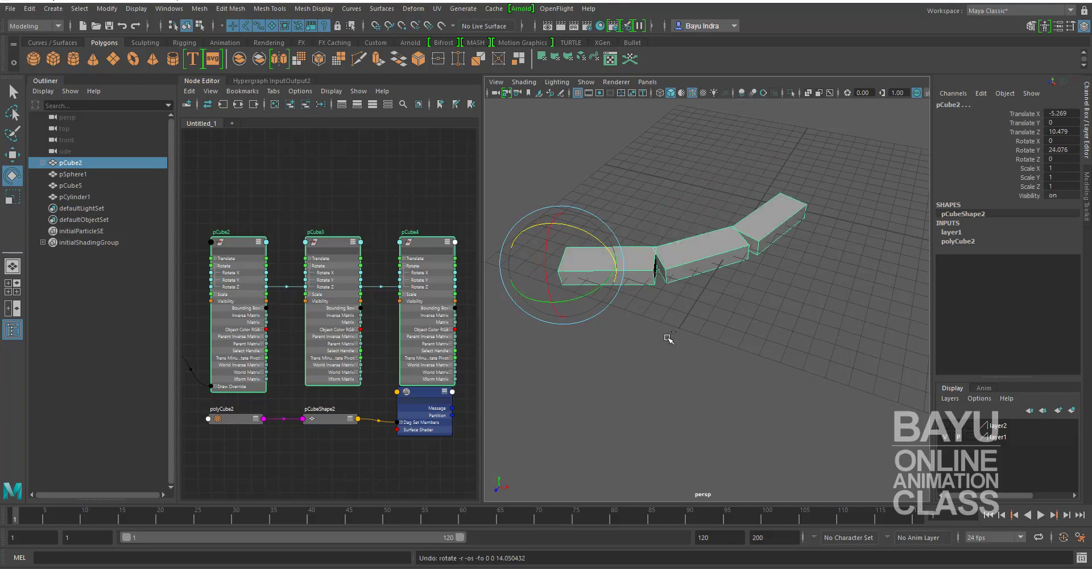
key(ctrl+z)
click(628, 389)
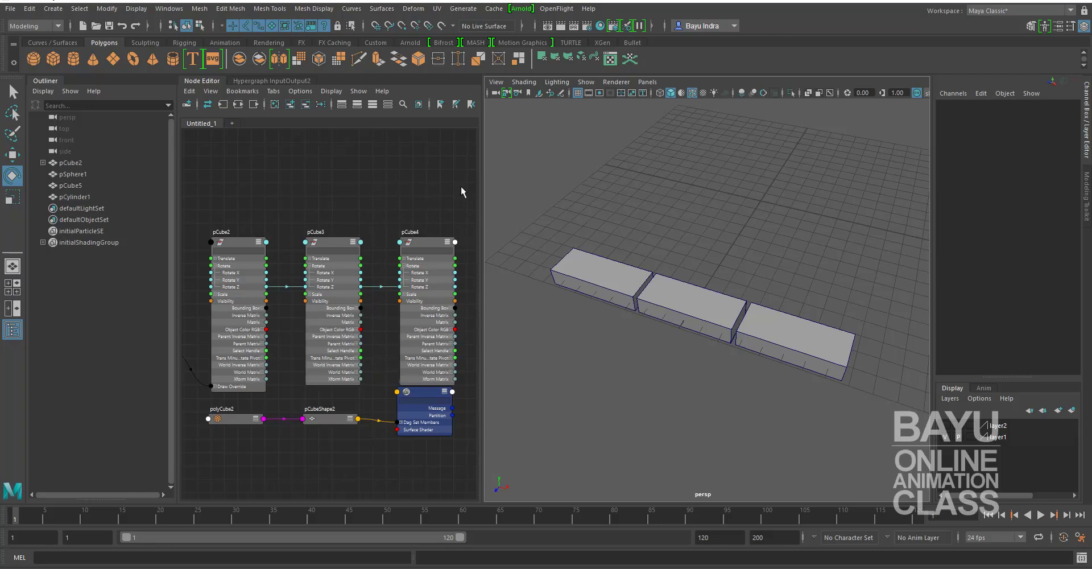
click(169, 8)
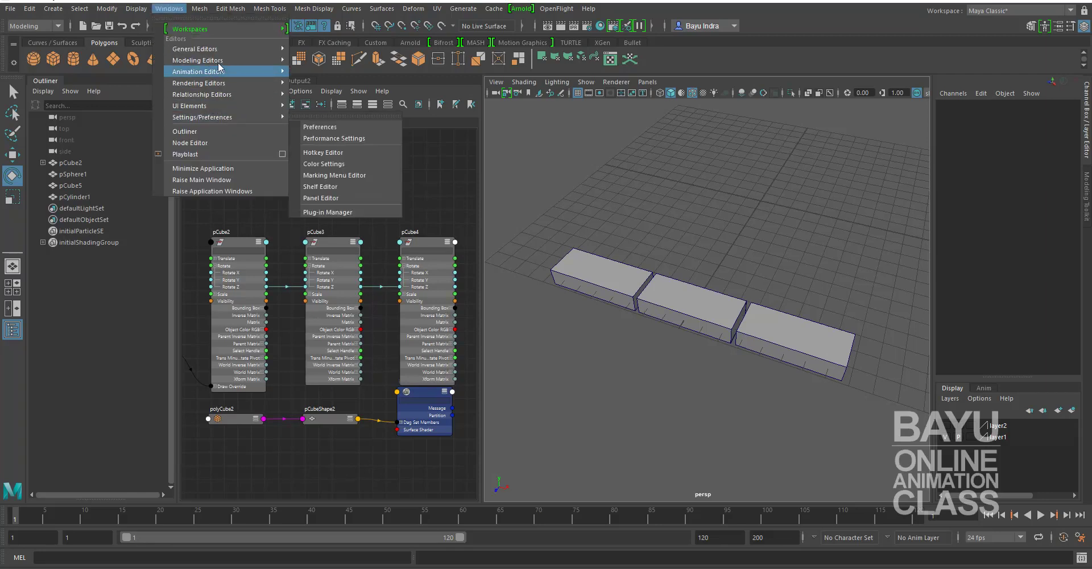
mouse_move(195, 49)
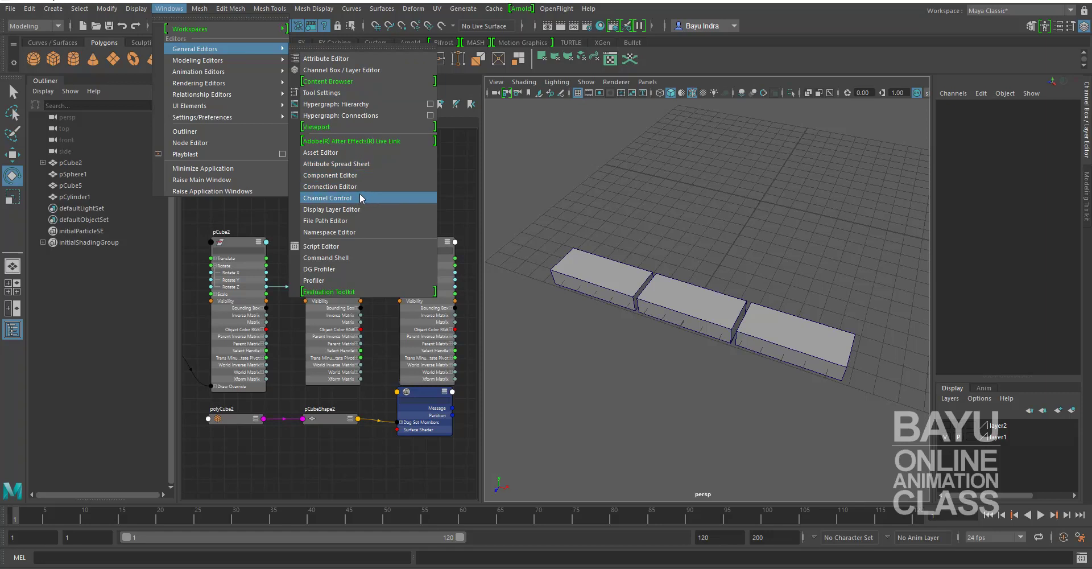
Step: Load pCube3 on the left and pCube4 on the right of the Connection Editor
click(361, 186)
drag(522, 163, 411, 211)
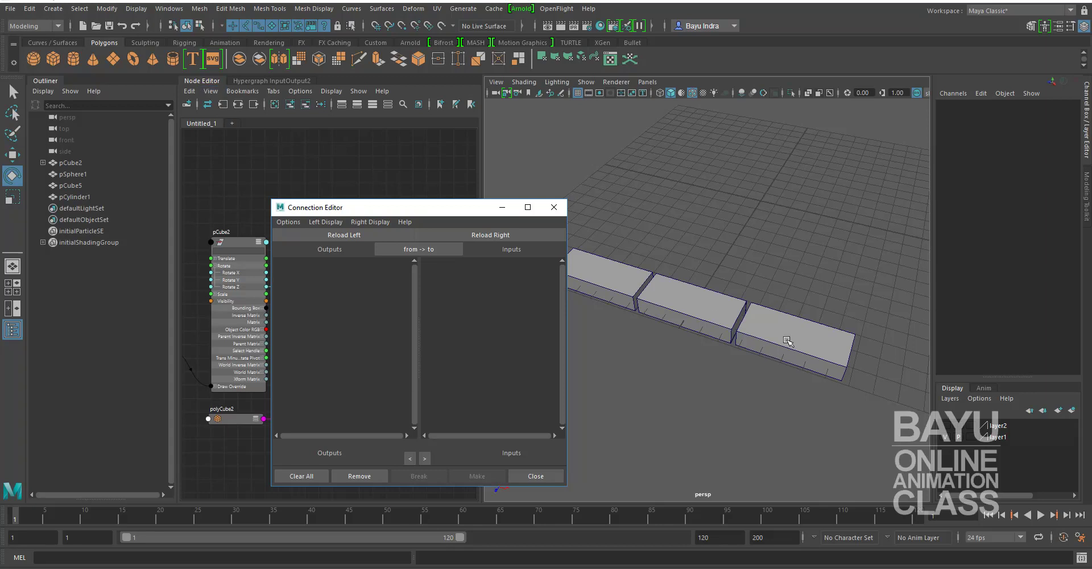
click(689, 313)
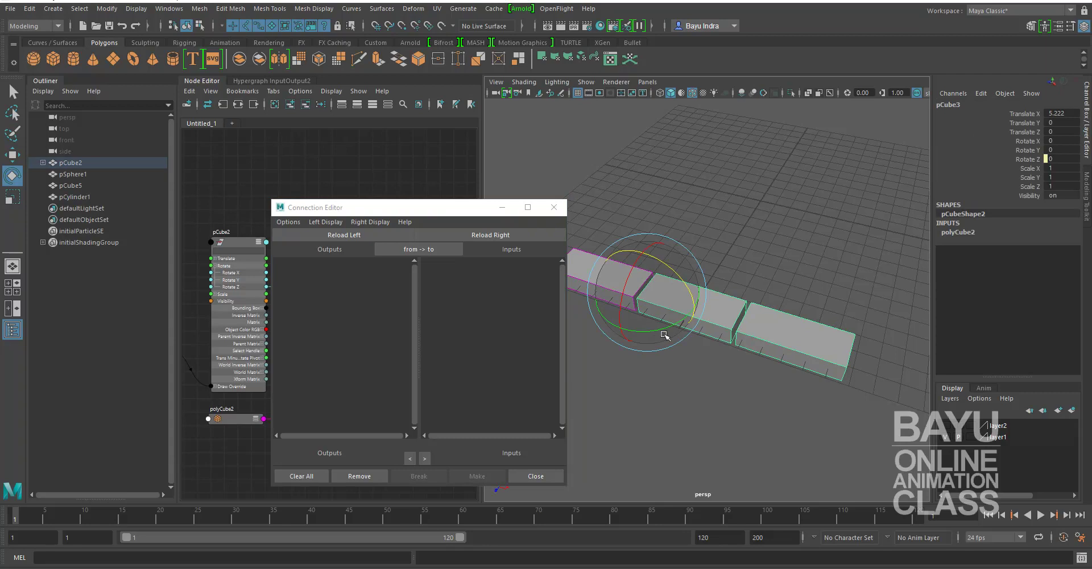
click(337, 236)
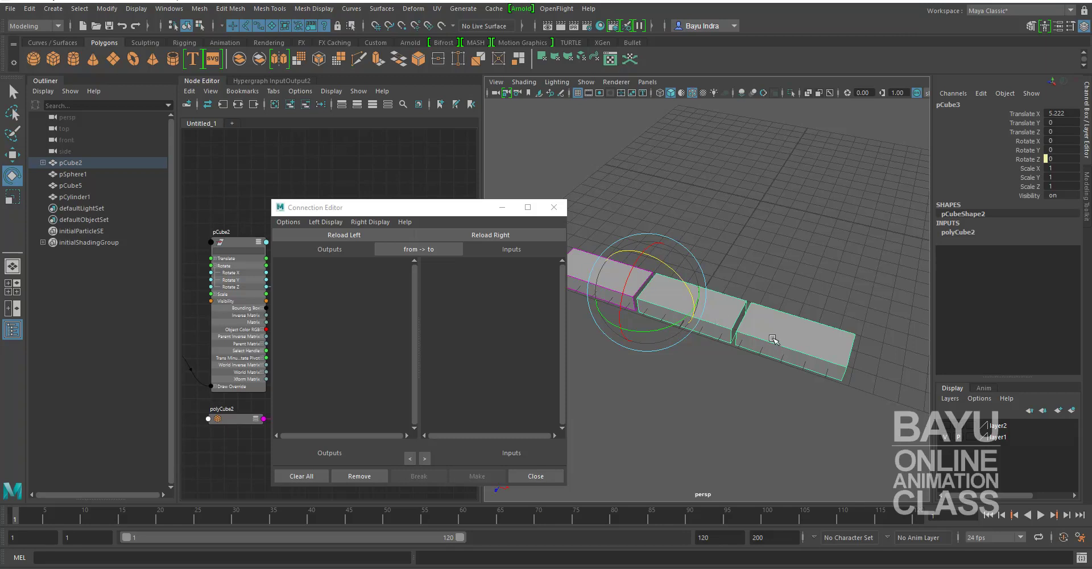
click(778, 285)
click(734, 321)
click(330, 234)
click(802, 341)
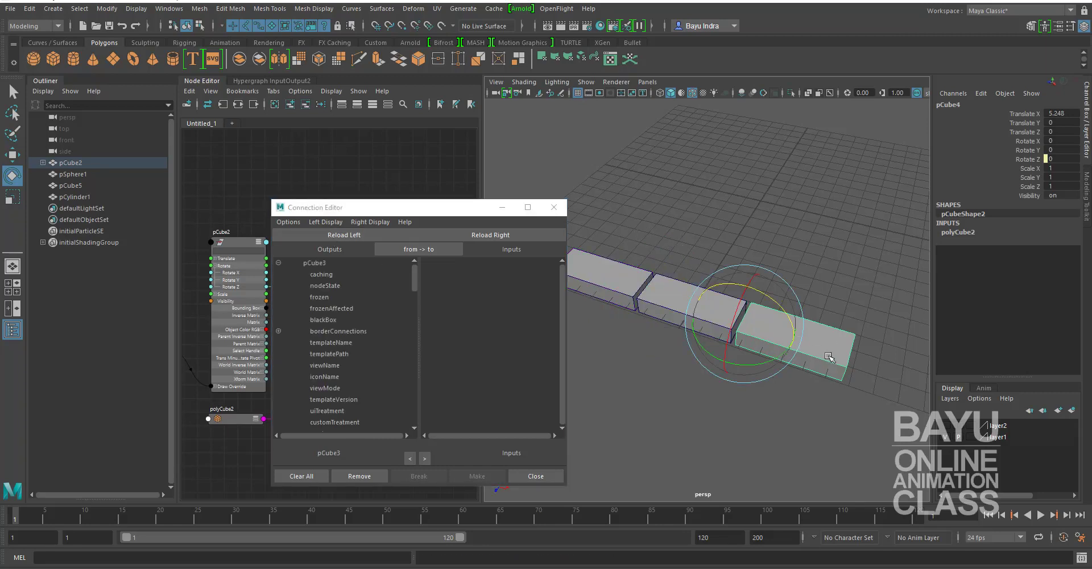
click(485, 232)
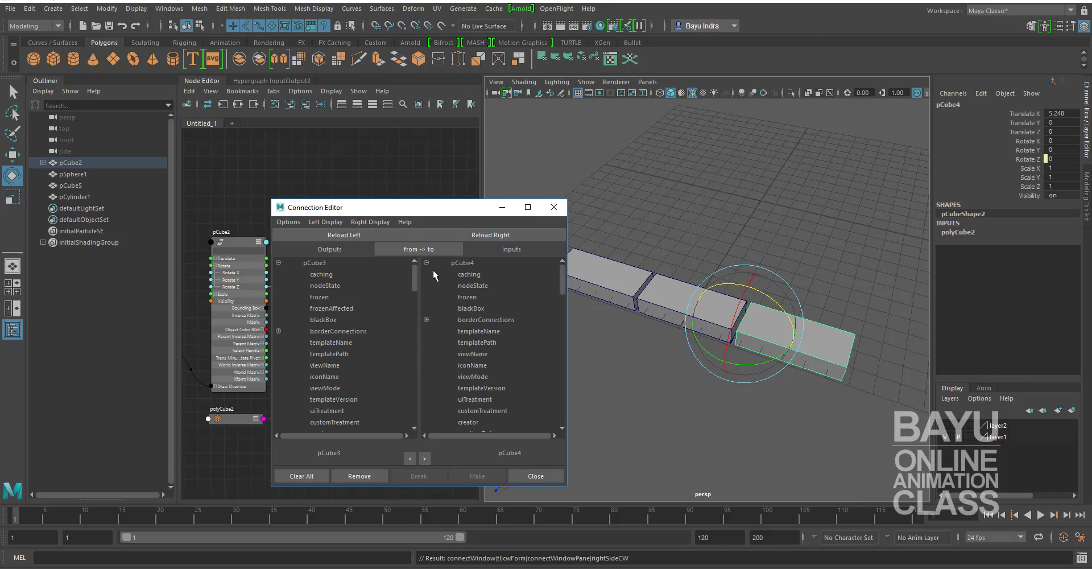
Step: Expand both rotate attributes and connect pCube3's rotateY to pCube4's rotateY
drag(411, 277, 407, 374)
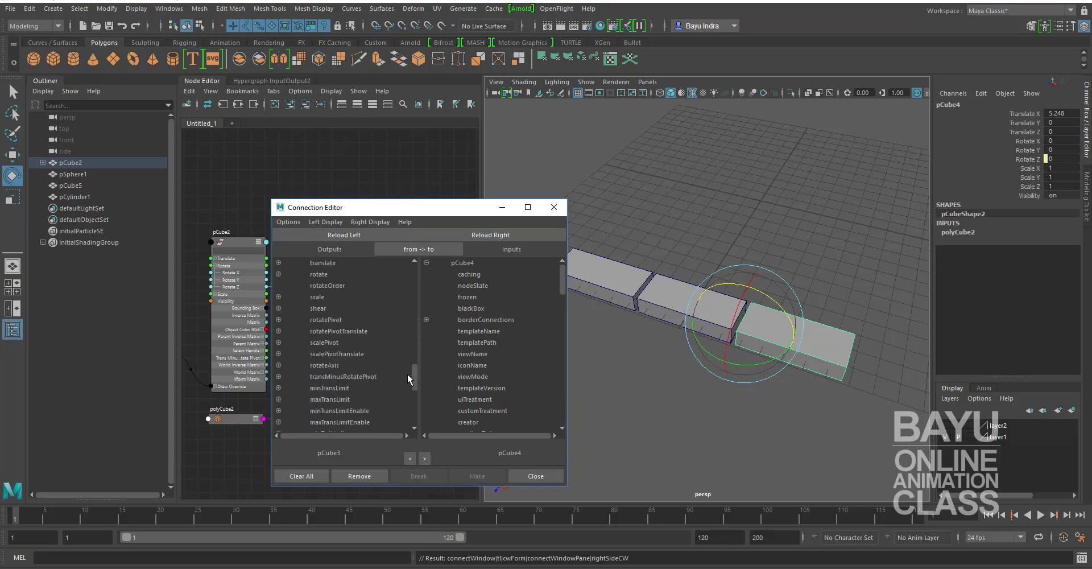
click(279, 274)
drag(561, 272, 565, 357)
click(425, 274)
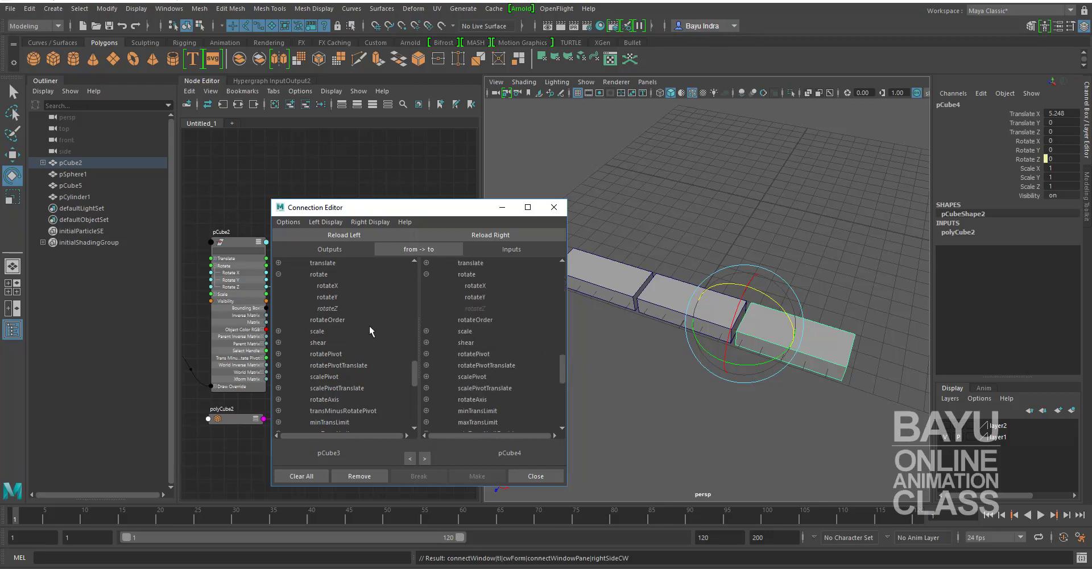
click(331, 297)
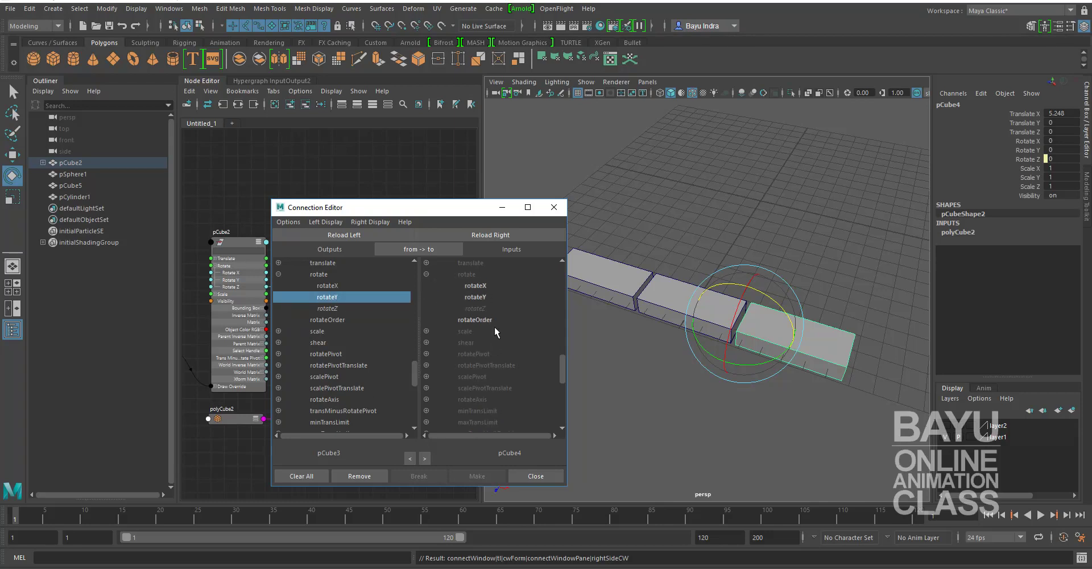
click(475, 297)
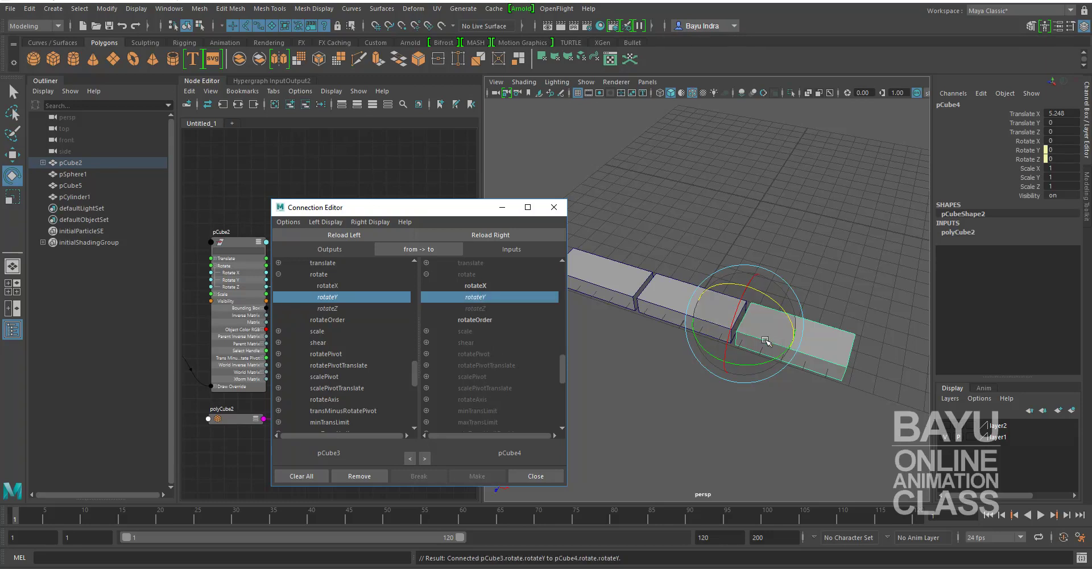
Step: Test-rotate pCube3 around Y to confirm pCube4 follows, then undo the rotation
click(673, 313)
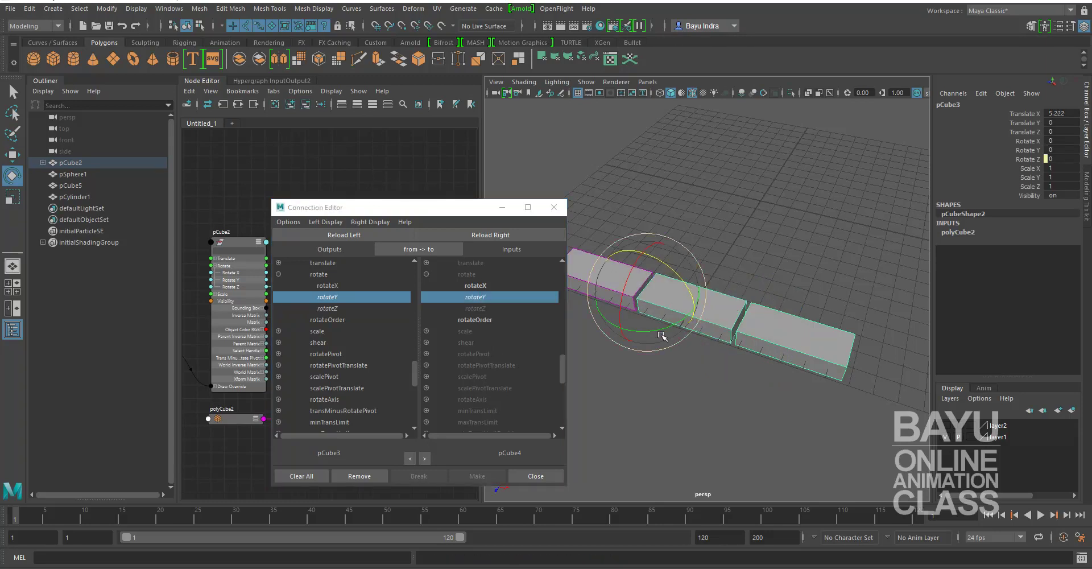
mouse_move(658, 332)
mouse_down()
mouse_move(671, 336)
mouse_move(669, 350)
mouse_up()
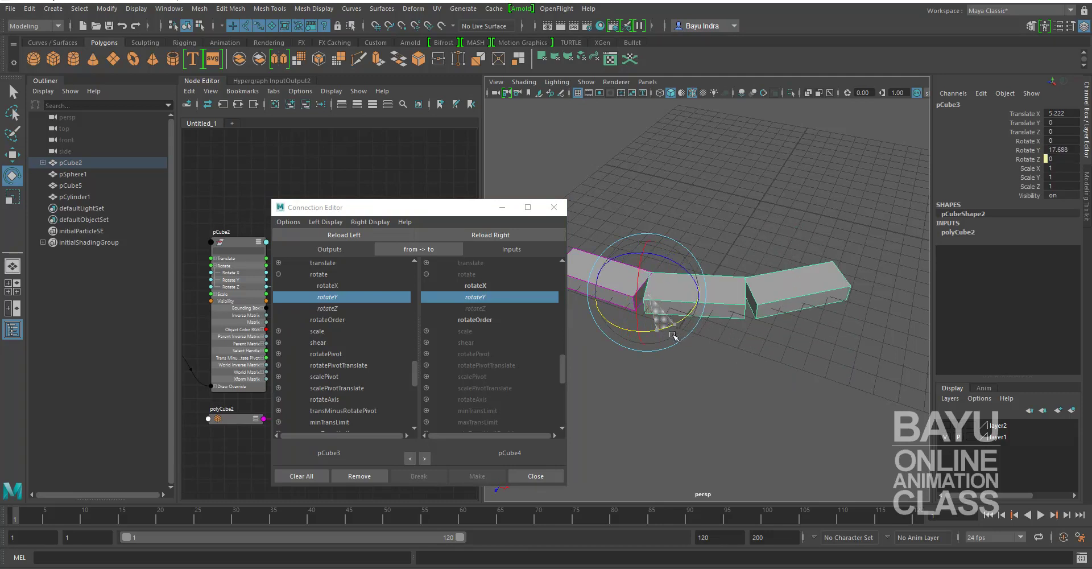
key(ctrl+z)
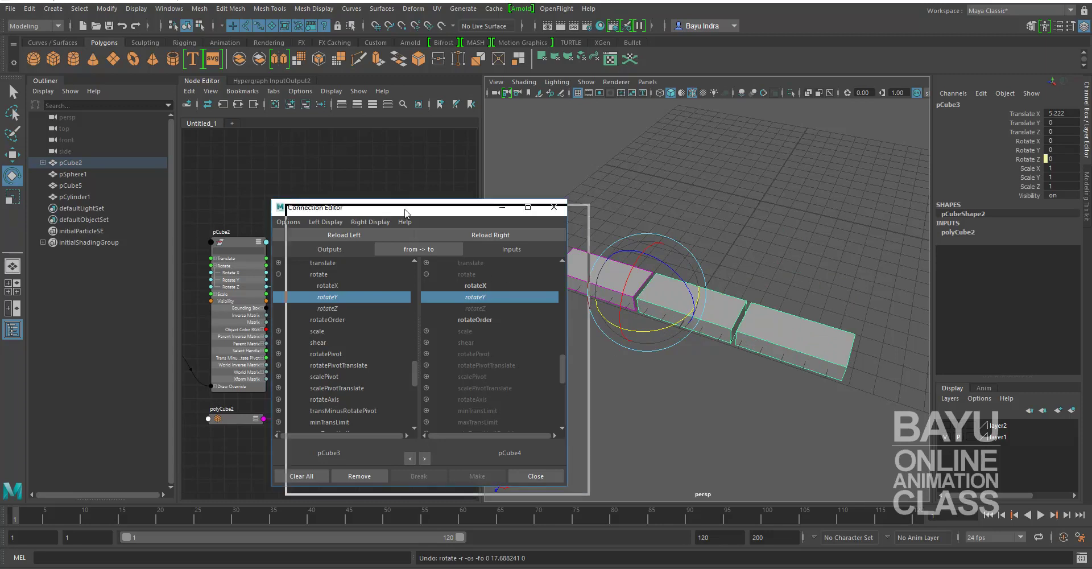
drag(375, 213, 401, 210)
Step: Close the Connection Editor and zoom the Node Editor in on the pCube2 and pCube3 nodes
click(579, 204)
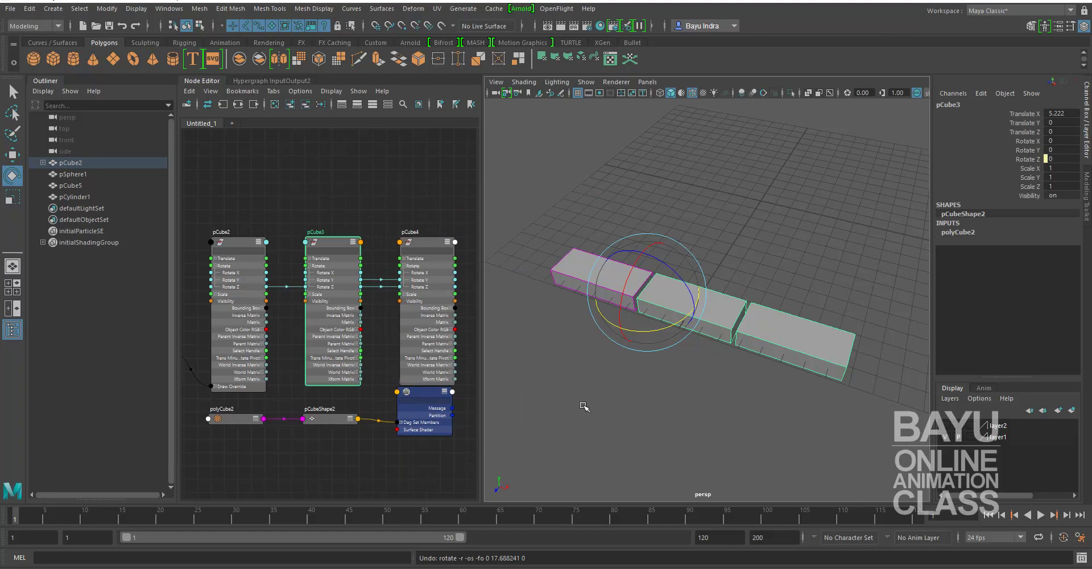
scroll(646, 382, up, 1)
scroll(609, 385, up, 1)
scroll(671, 413, up, 1)
alt+middle_drag(671, 411, 651, 403)
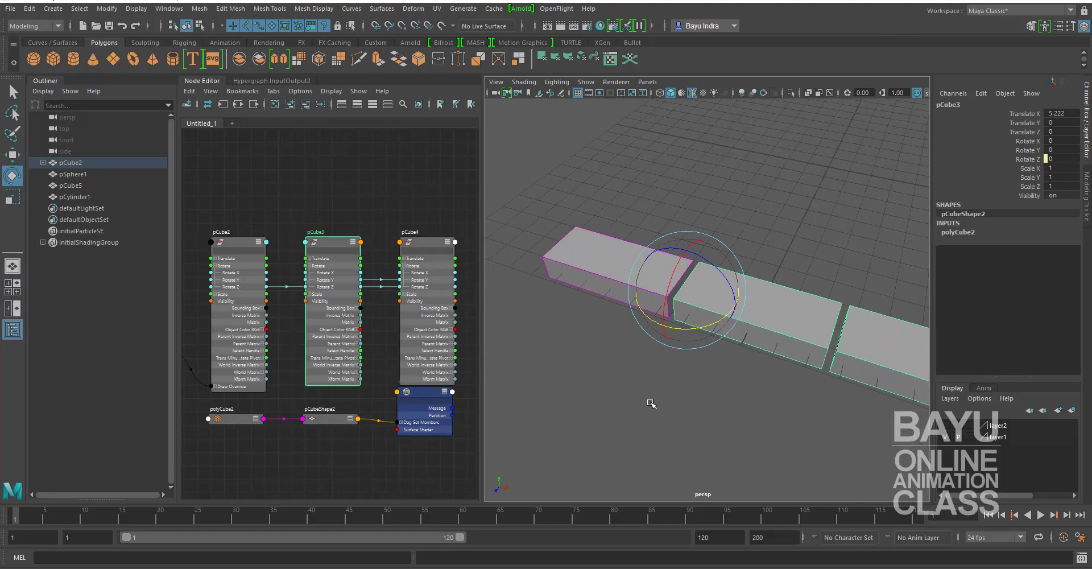
scroll(278, 320, up, 2)
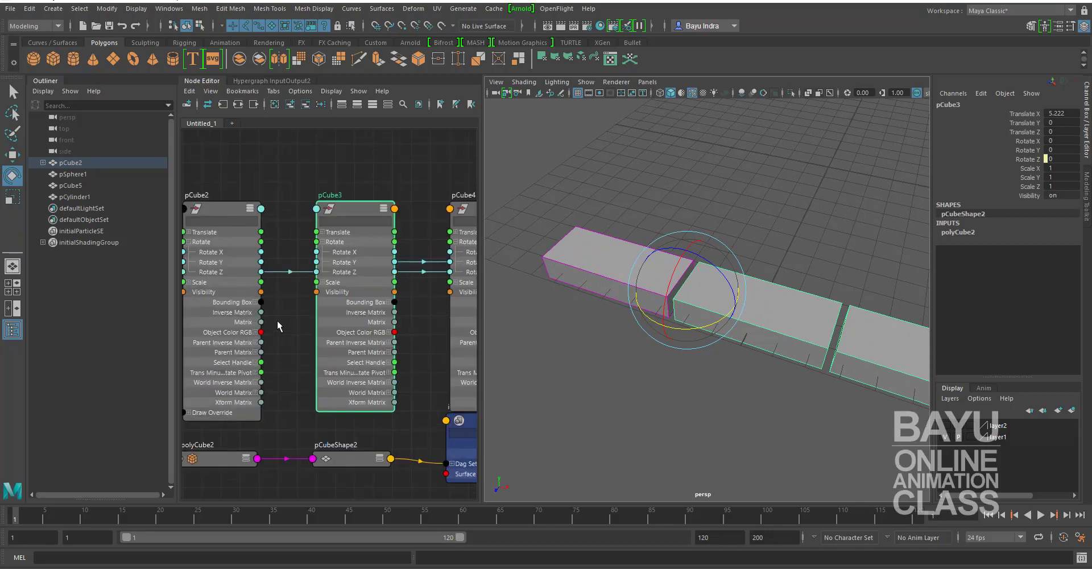
alt+middle_drag(309, 315, 364, 329)
scroll(364, 328, up, 2)
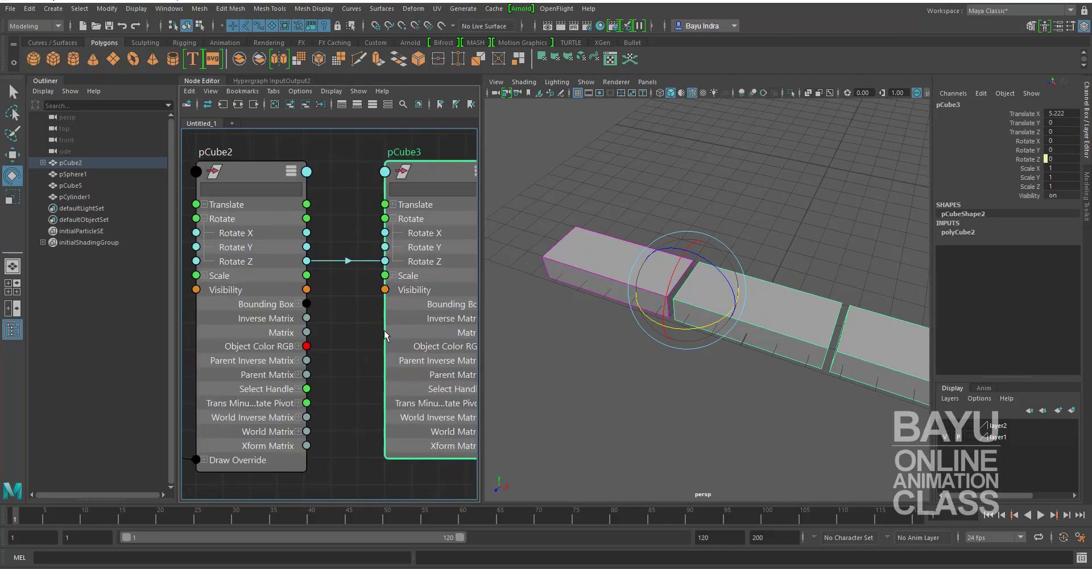
Step: Clear the selection and select pCube2 in the viewport
click(682, 420)
click(801, 320)
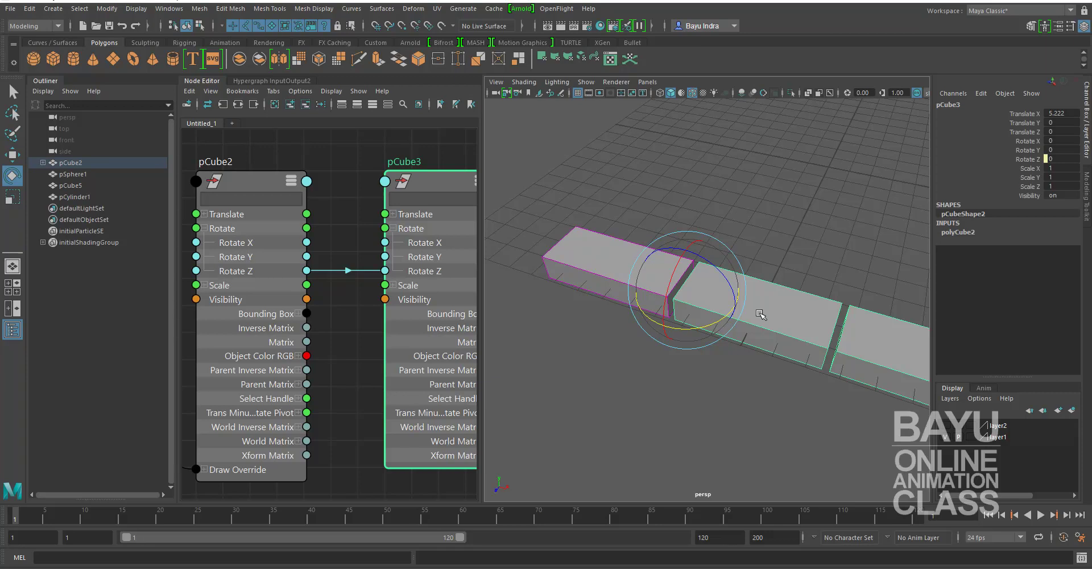
click(576, 260)
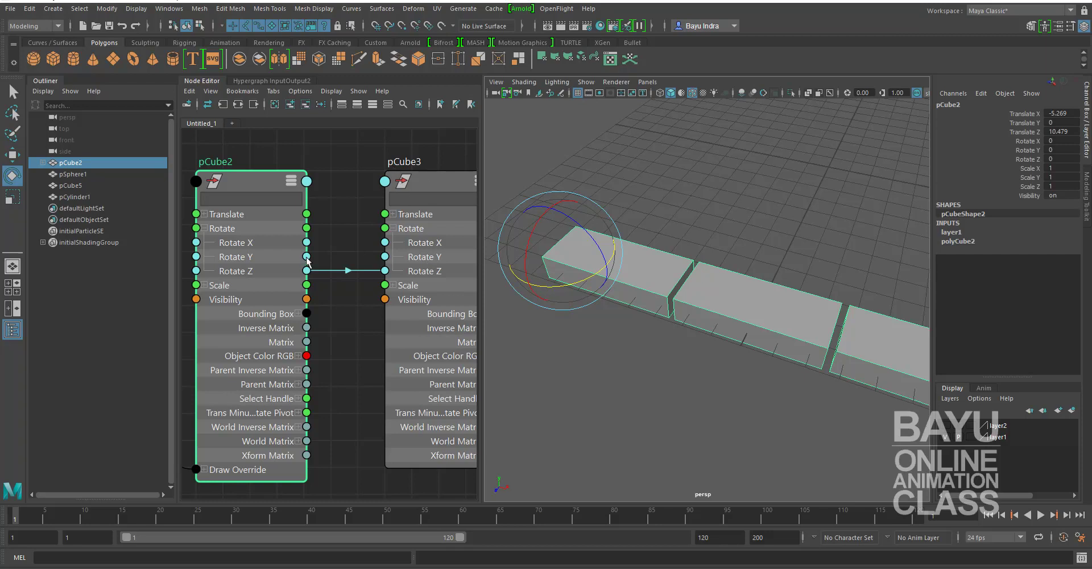
Step: Wire pCube2's Rotate Y into pCube3's Rotate Y, then frame the pCube3 and pCube4 nodes
drag(307, 257, 385, 256)
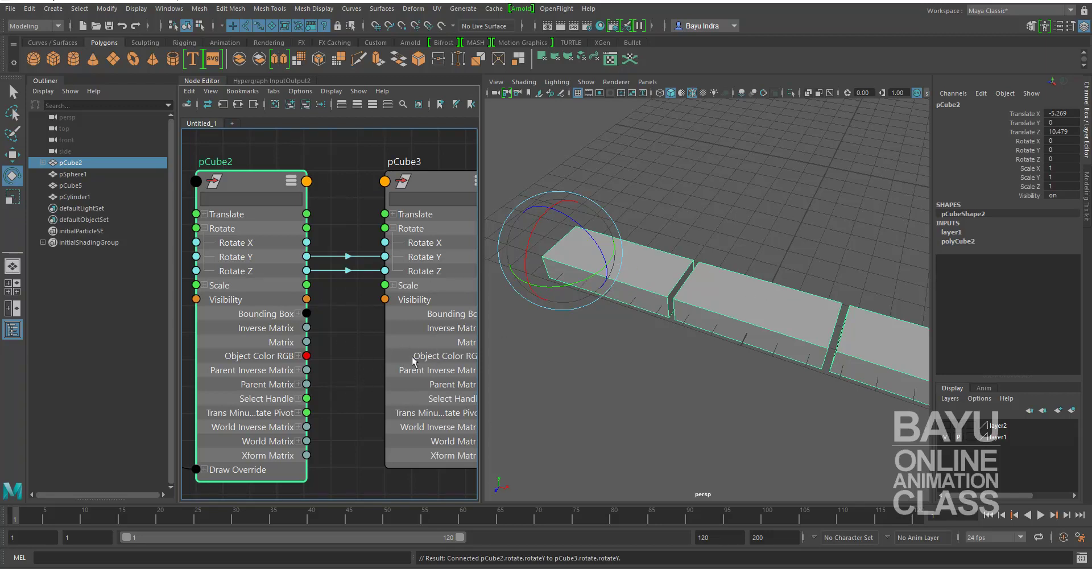
middle_drag(413, 361, 295, 233)
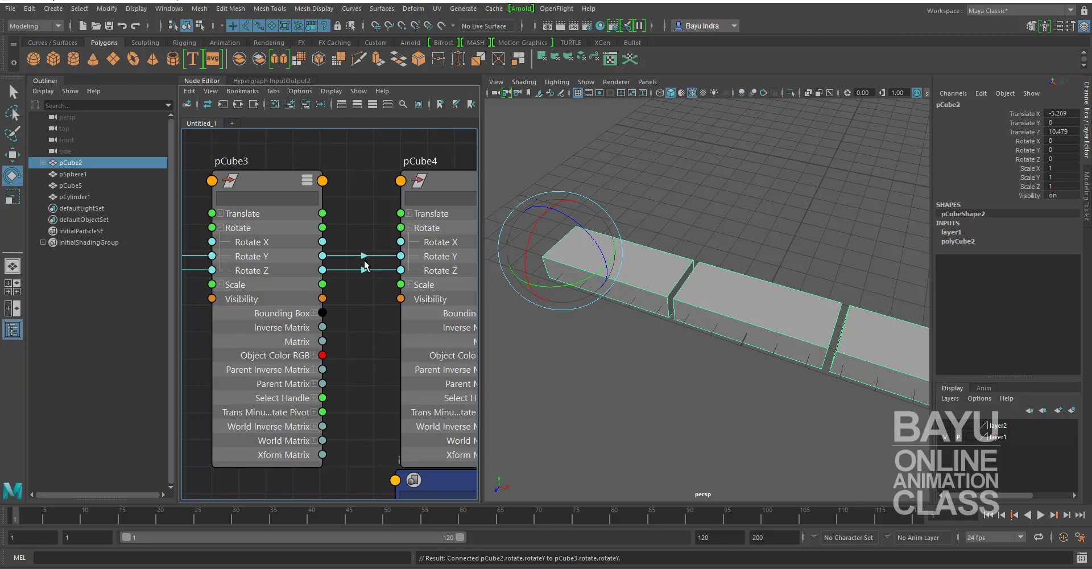
click(169, 9)
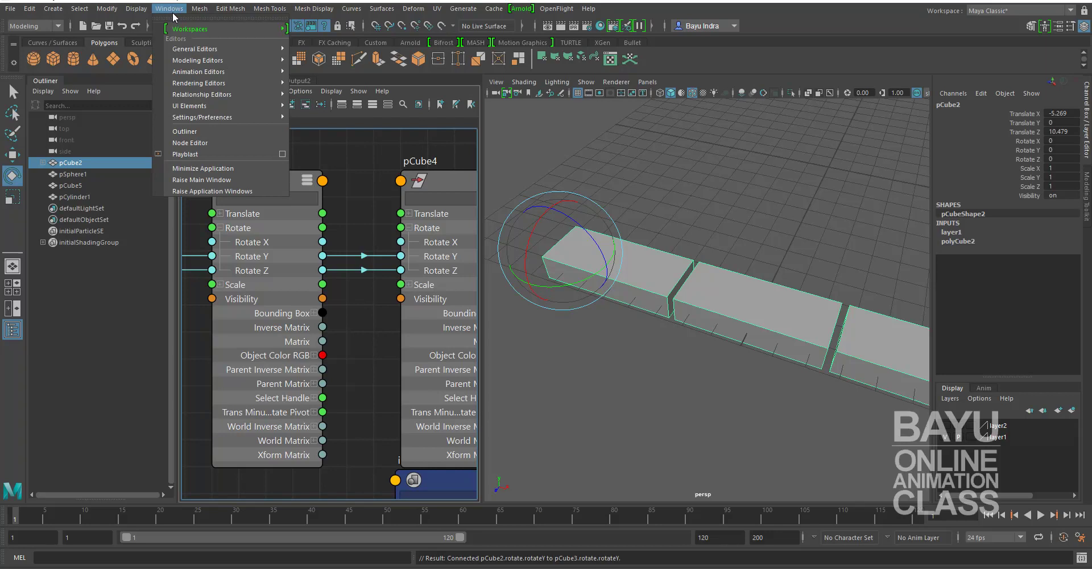
mouse_move(196, 48)
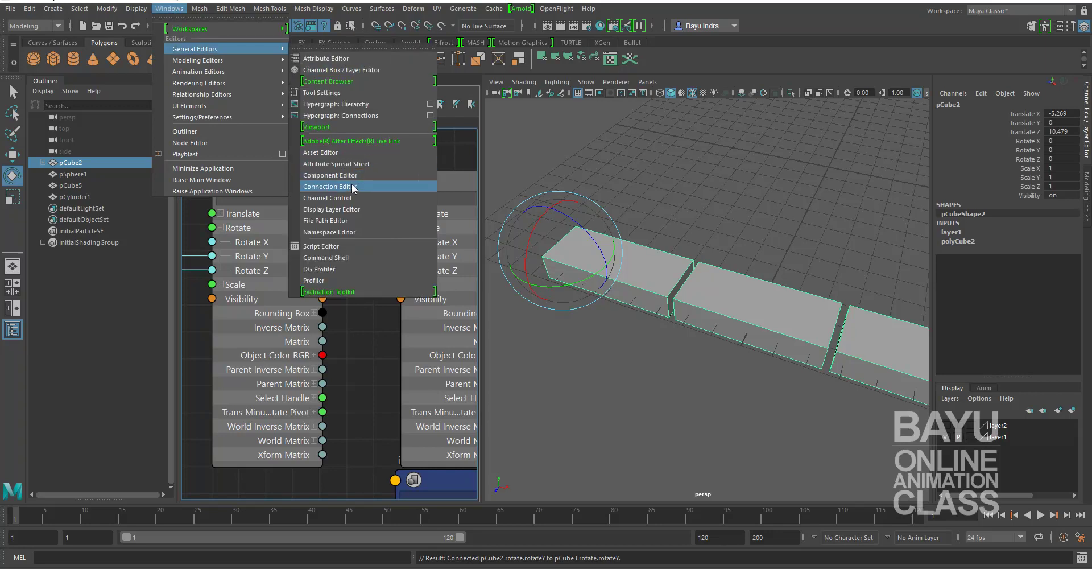
click(351, 186)
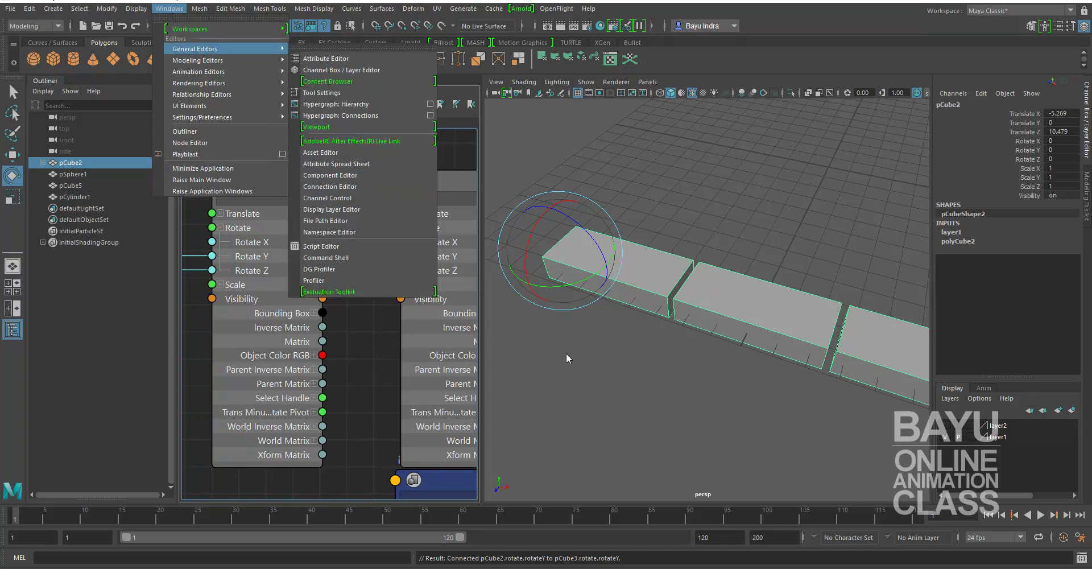
mouse_move(619, 371)
alt+mouse_down()
mouse_move(589, 385)
mouse_move(609, 396)
alt+mouse_up()
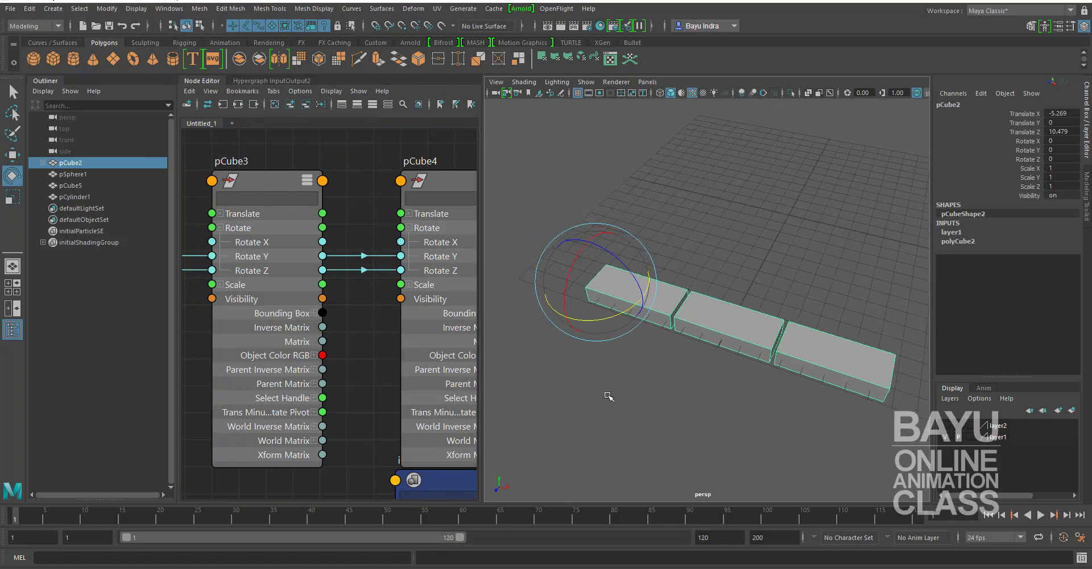
click(667, 397)
click(722, 345)
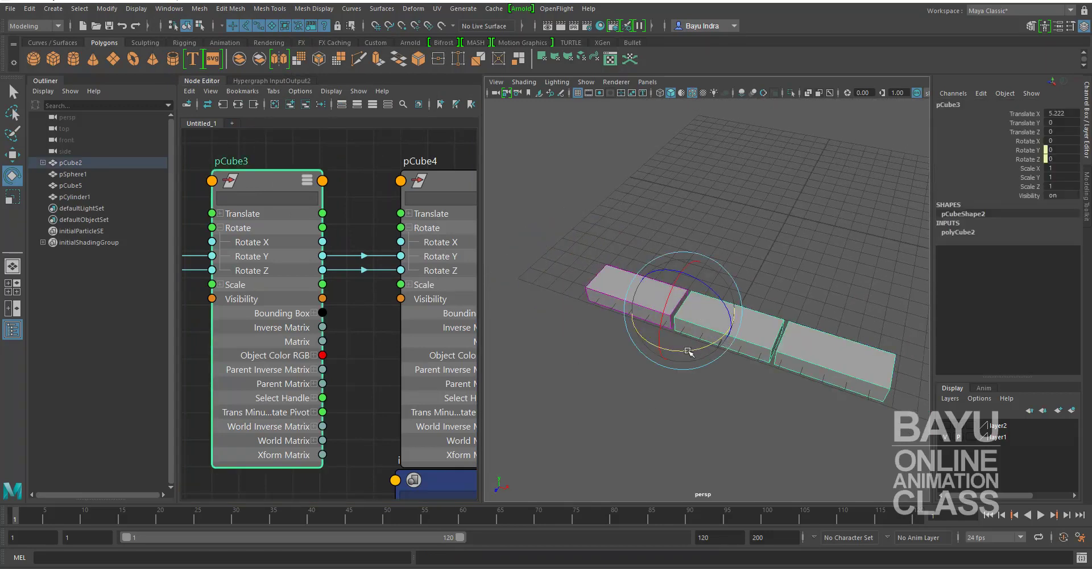
click(683, 398)
click(715, 322)
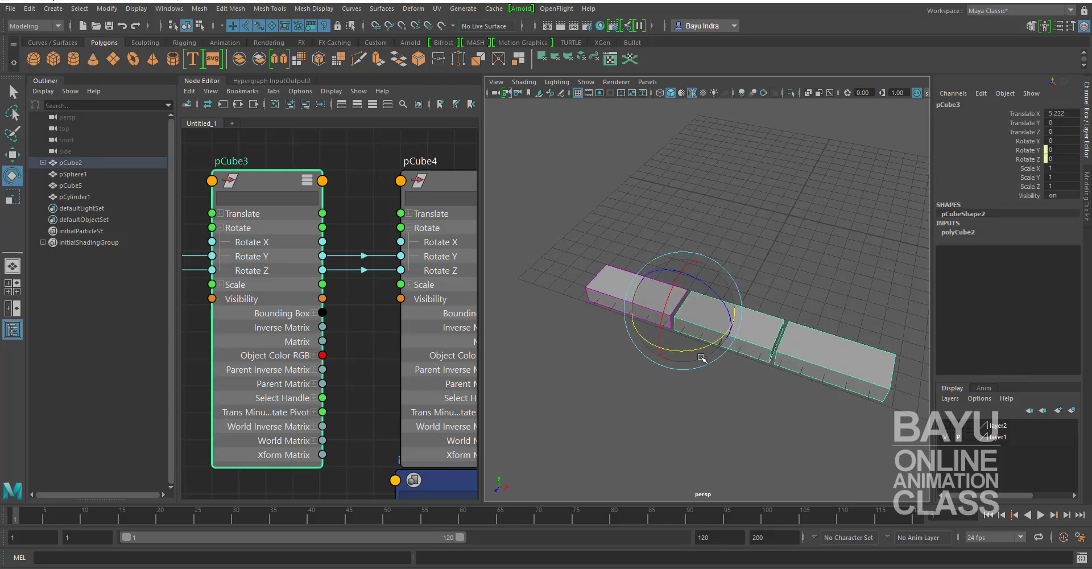
mouse_move(677, 349)
mouse_down()
mouse_move(692, 351)
mouse_move(716, 296)
mouse_up()
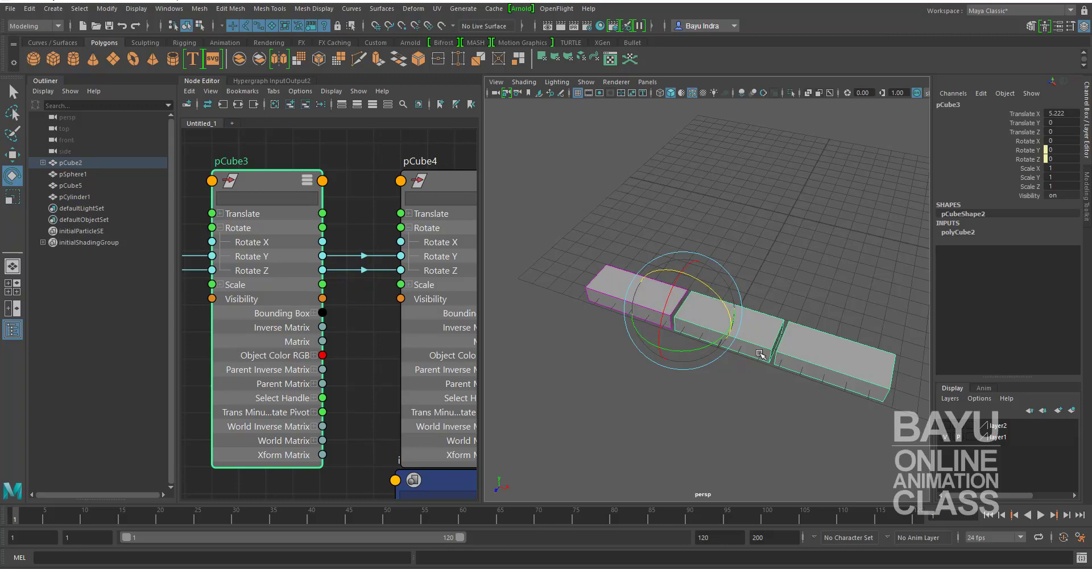
mouse_move(707, 398)
alt+mouse_down()
mouse_move(688, 419)
mouse_move(694, 334)
alt+mouse_up()
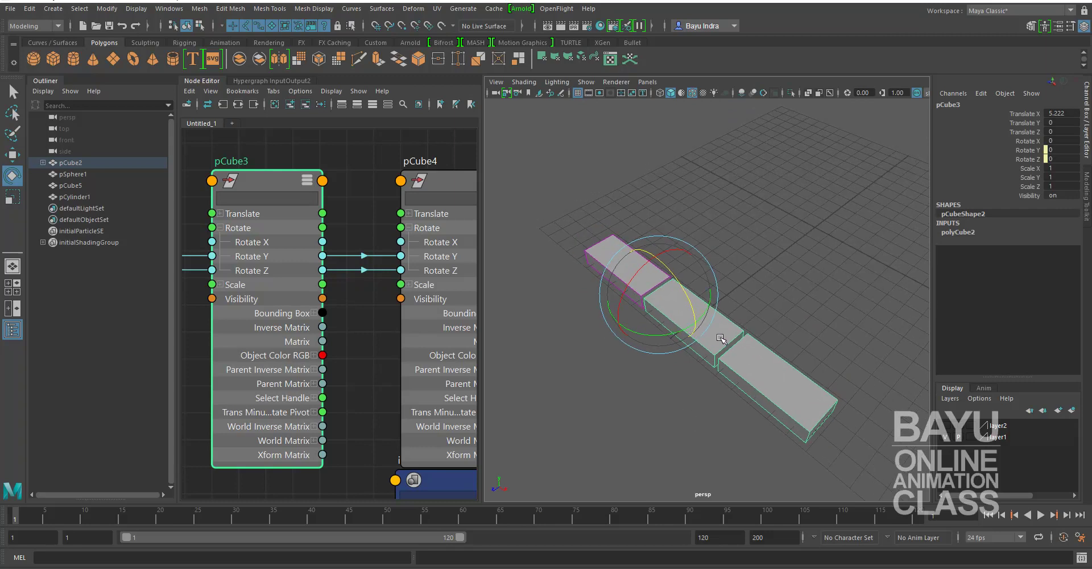
click(743, 282)
click(621, 253)
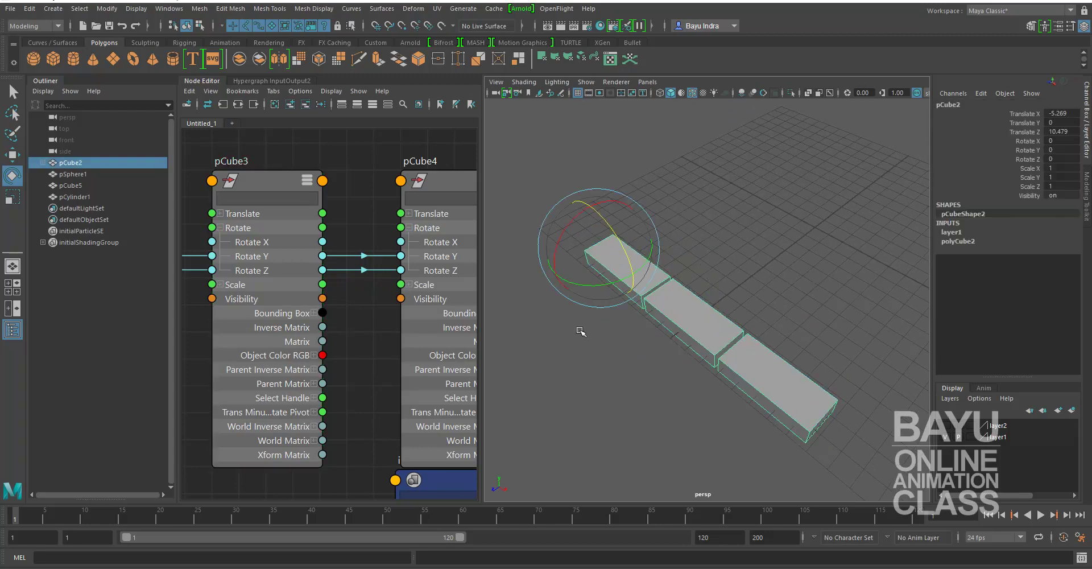
drag(588, 293, 619, 282)
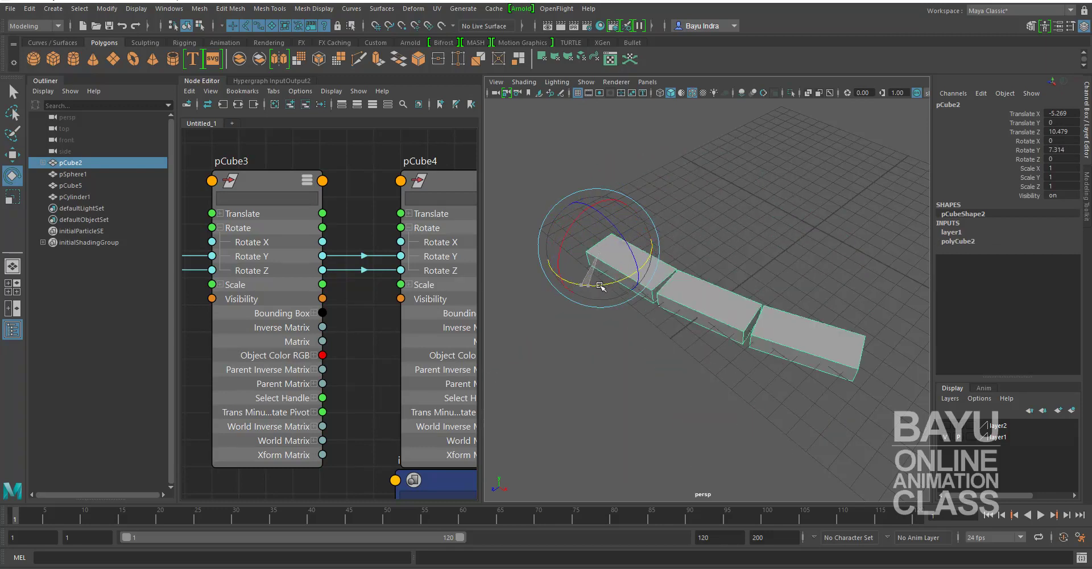
drag(619, 283, 748, 316)
key(ctrl+z)
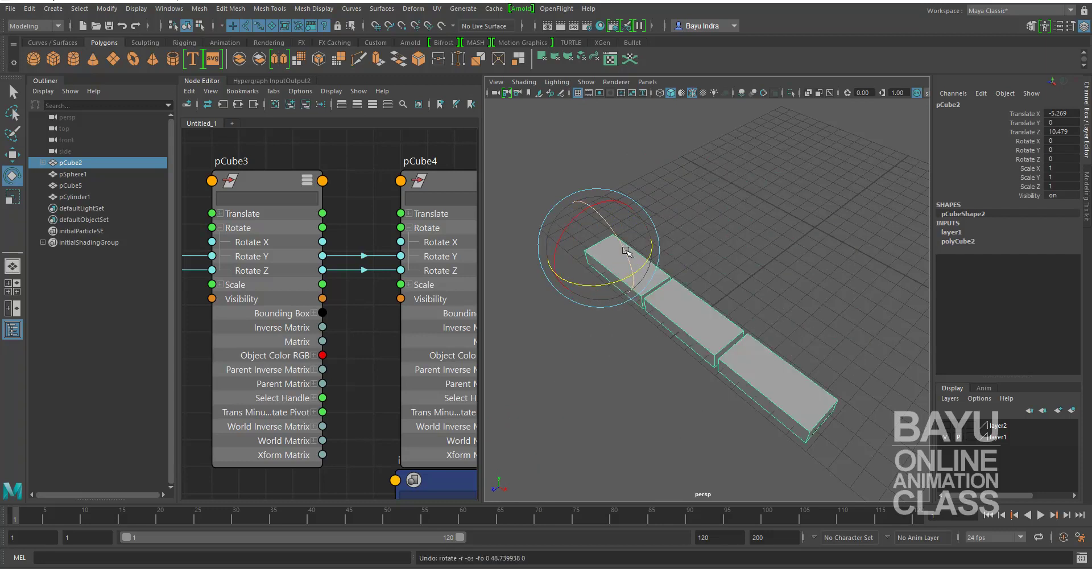
mouse_move(625, 256)
mouse_down()
mouse_move(638, 283)
mouse_move(622, 255)
mouse_move(615, 280)
mouse_up()
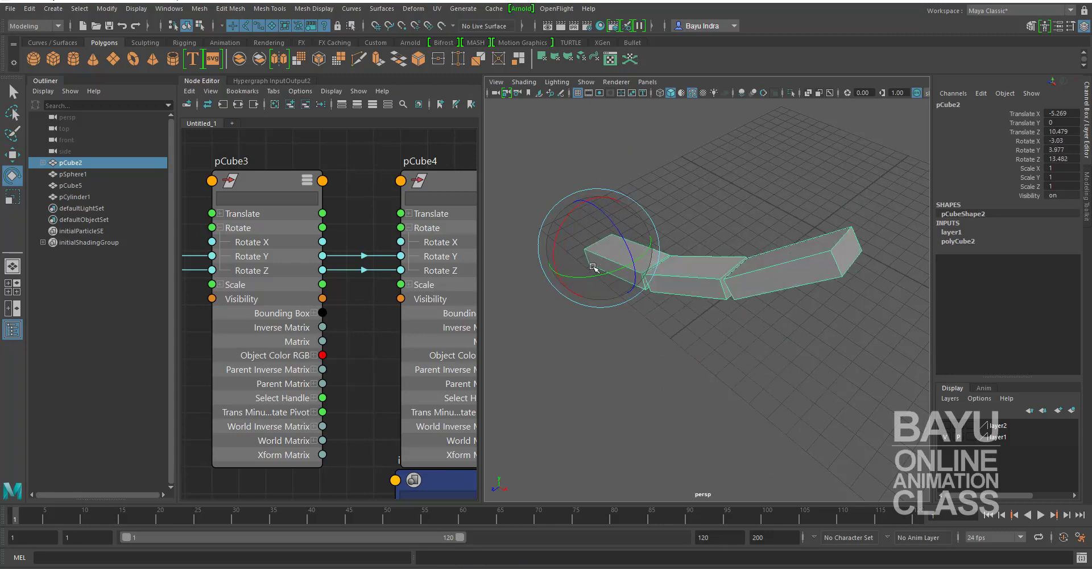
key(ctrl+z)
key(ctrl+z)
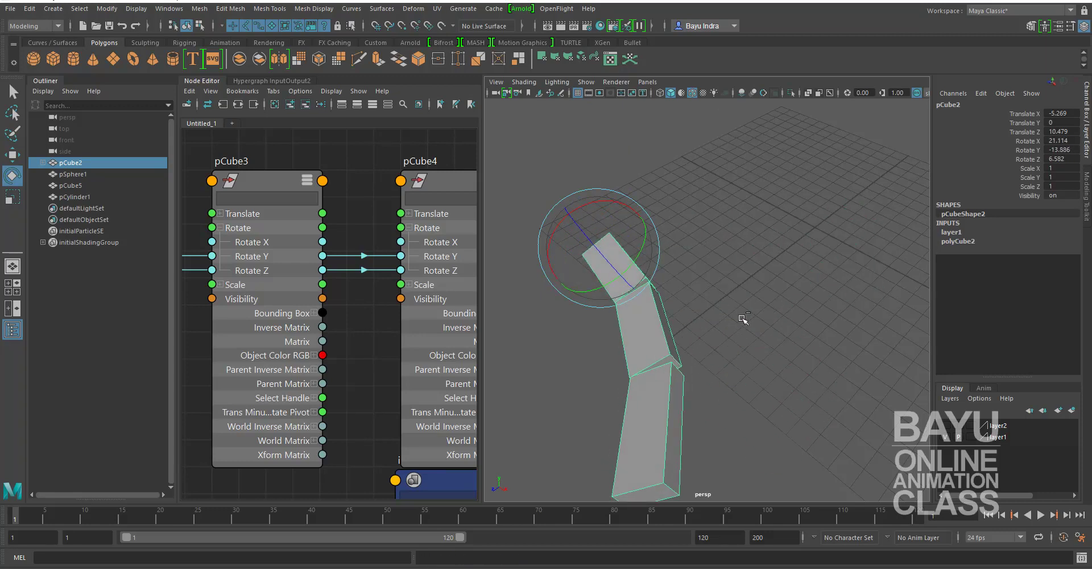
key(ctrl+z)
alt+drag(647, 308, 717, 337)
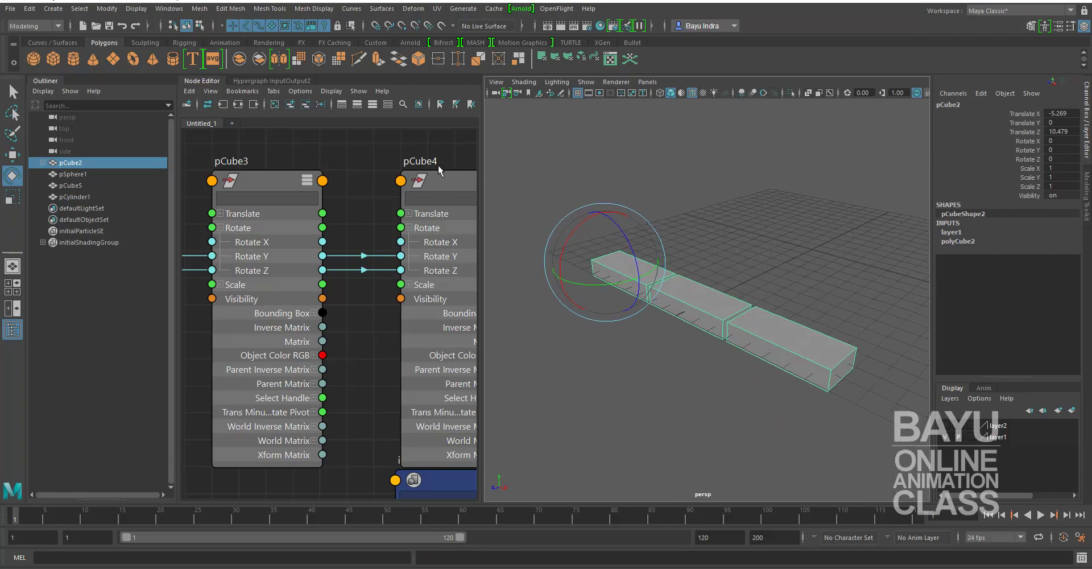
Step: Show the Hypergraph InputOutput2 network of layer1, pCube2, pCube3 and pCube4, orbiting the view
click(278, 81)
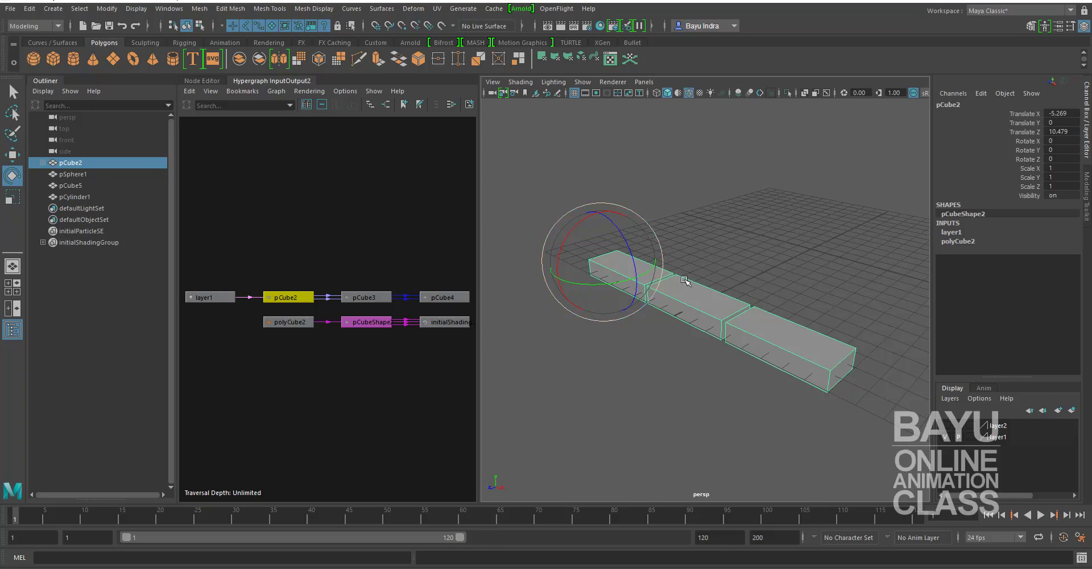
click(207, 82)
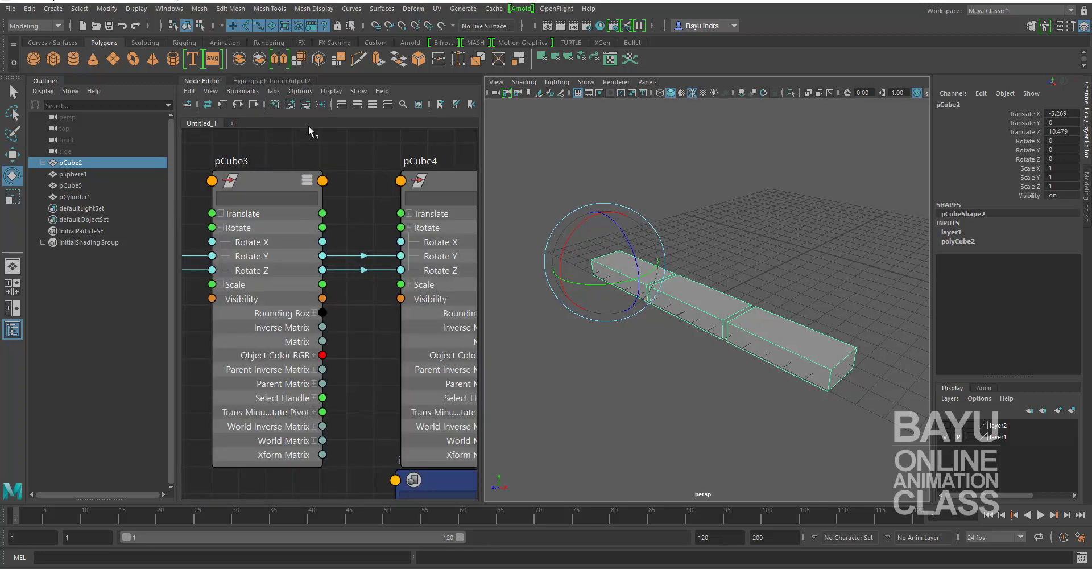
click(280, 82)
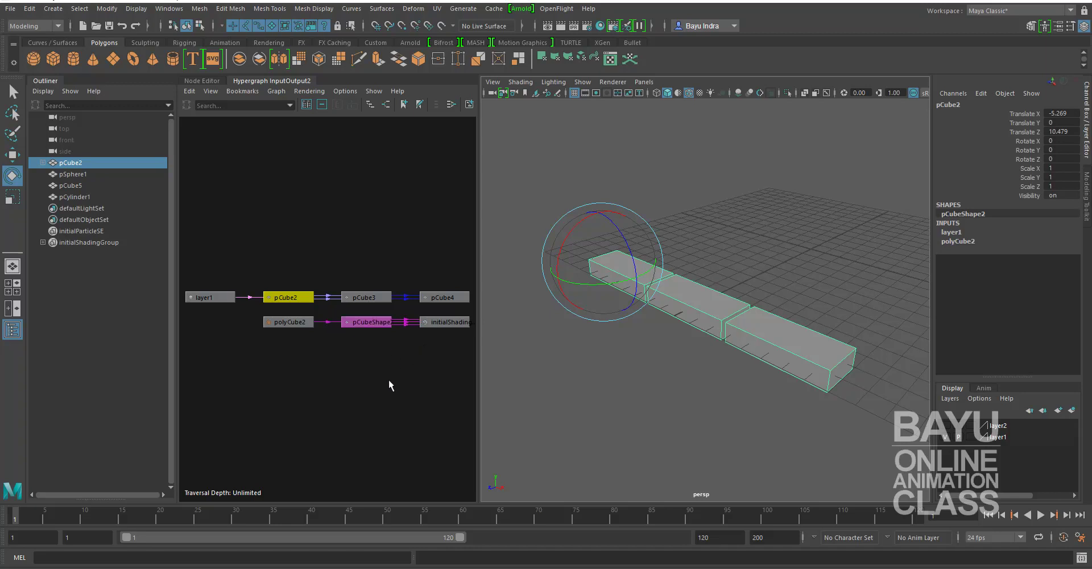
mouse_move(634, 373)
alt+mouse_down()
mouse_move(605, 385)
mouse_move(677, 402)
mouse_move(658, 378)
alt+mouse_up()
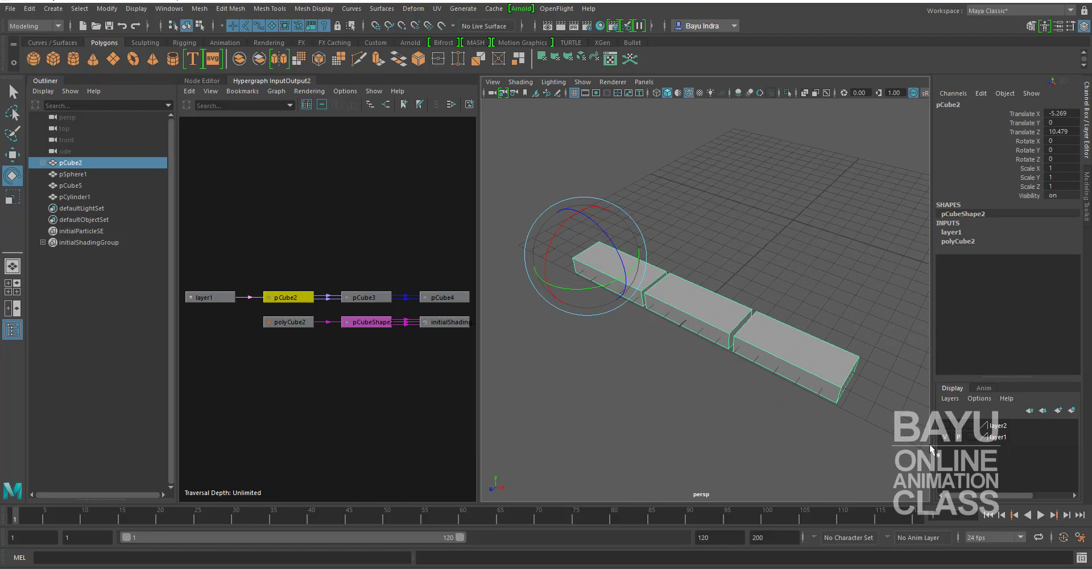